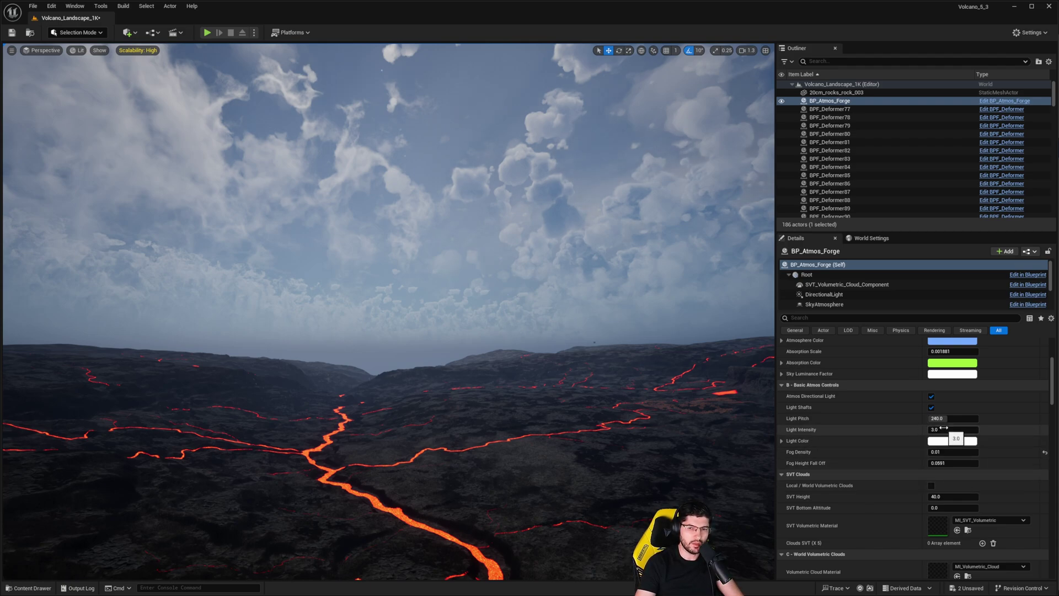
Step: Set the Light Pitch of BP_Atmos_Forge to about 211.2 for a daylight sky with the sun in view
left_click_drag(938, 418, 929, 418)
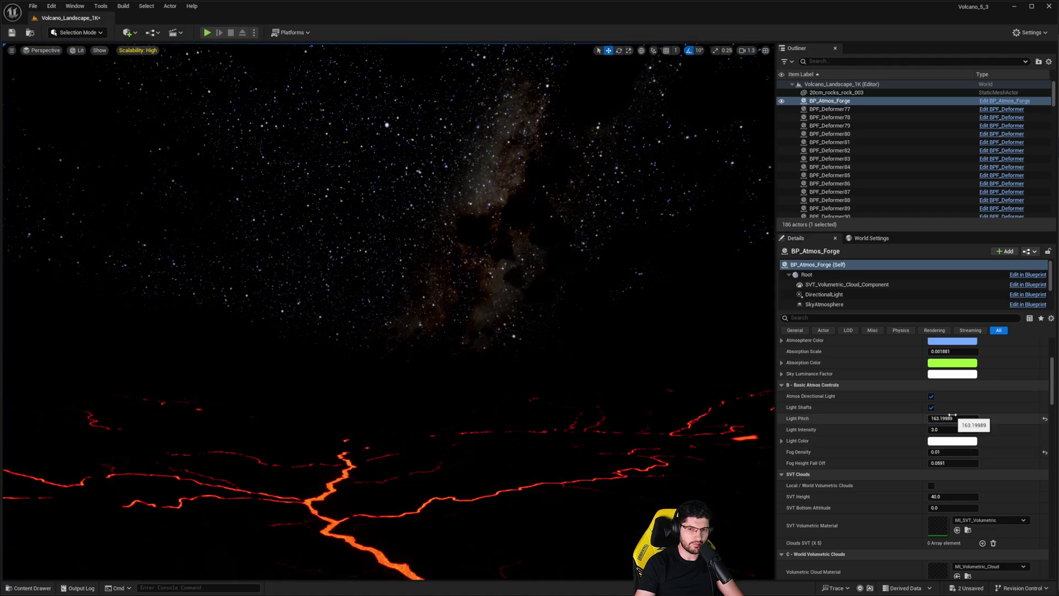
mouse_move(930, 418)
left_mouse_down()
mouse_move(967, 418)
mouse_move(940, 418)
left_mouse_up()
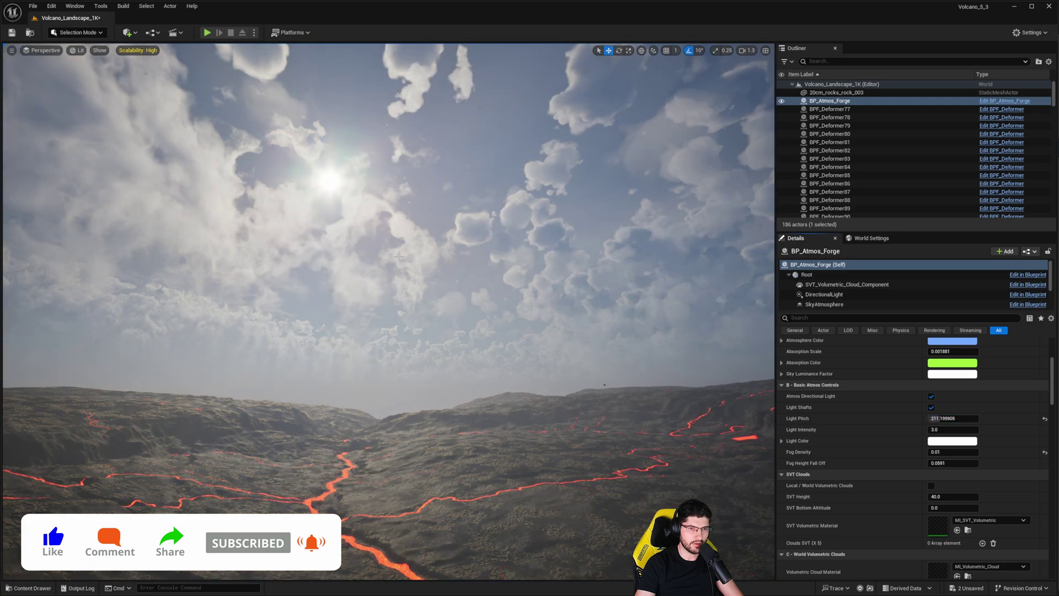
right_click_drag(398, 256, 411, 262)
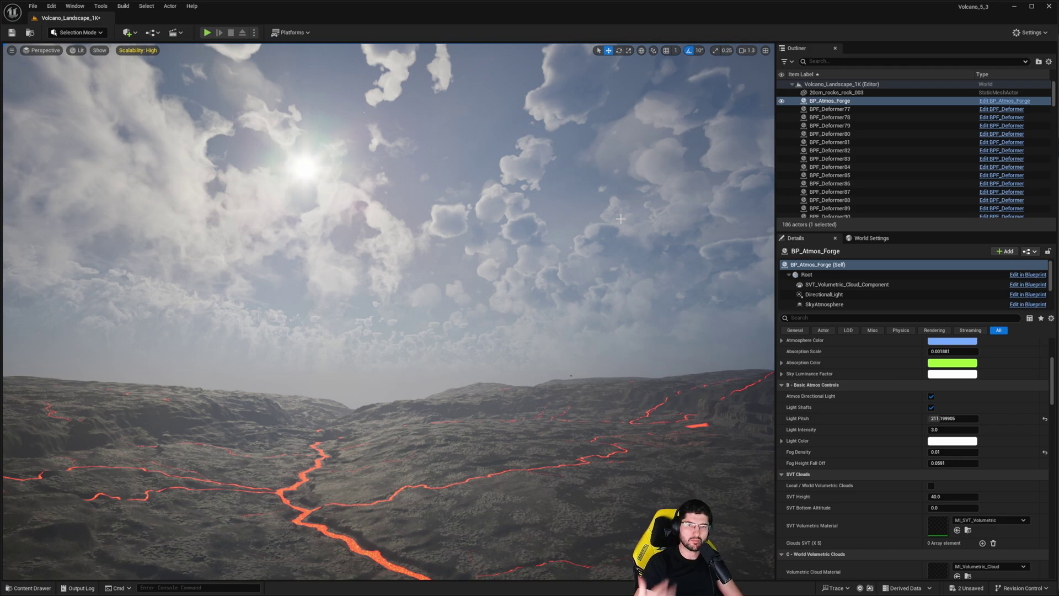
right_click_drag(239, 306, 222, 324)
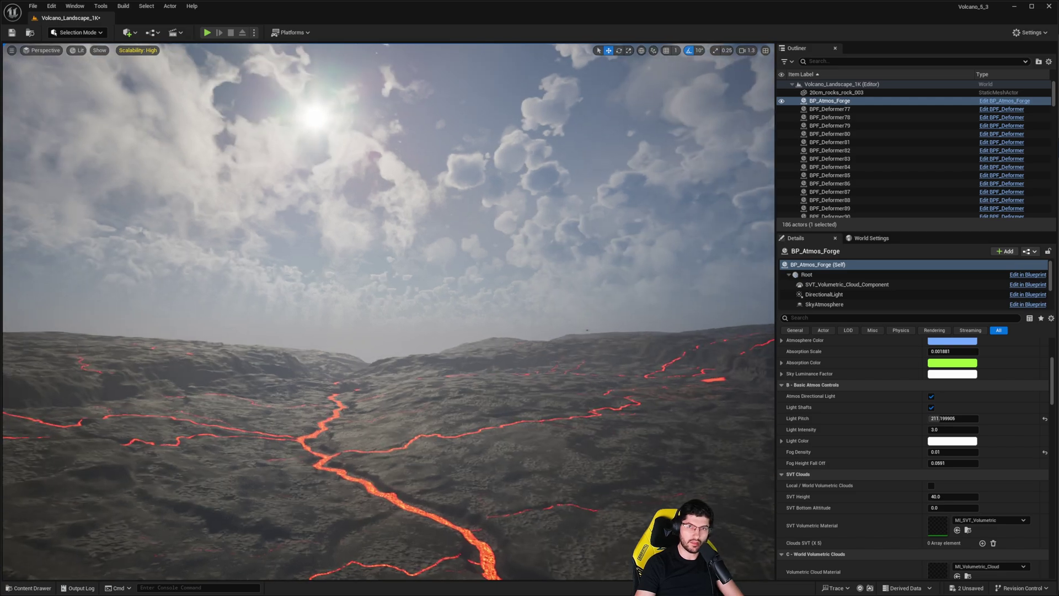
Step: Find the DaySequence plugin, enable it despite its experimental status, and restart the editor
left_click(53, 7)
left_click(65, 144)
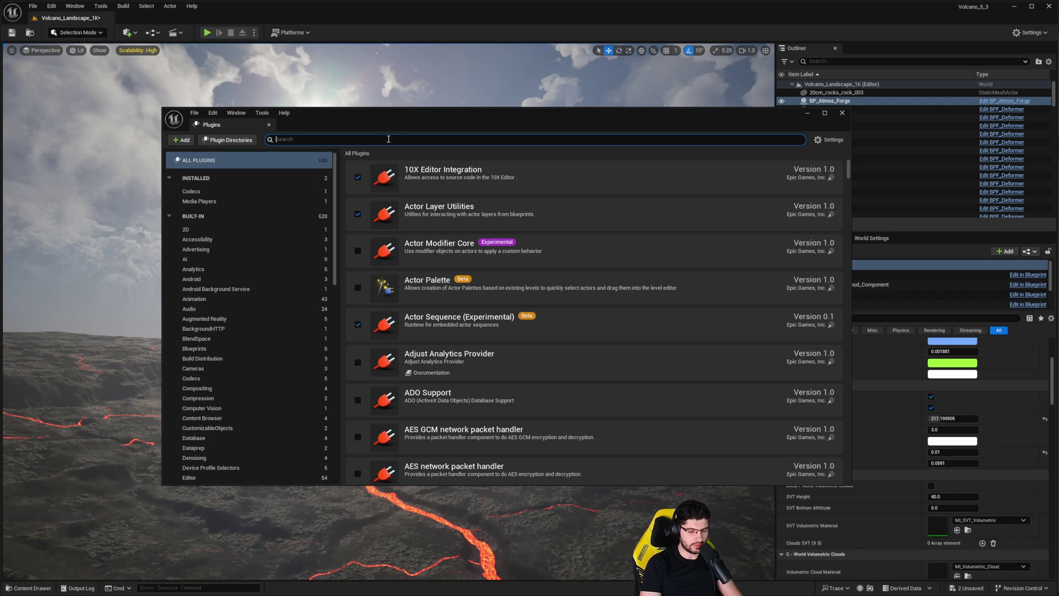
type("da")
key("BackSpace")
key("BackSpace")
type("cycle")
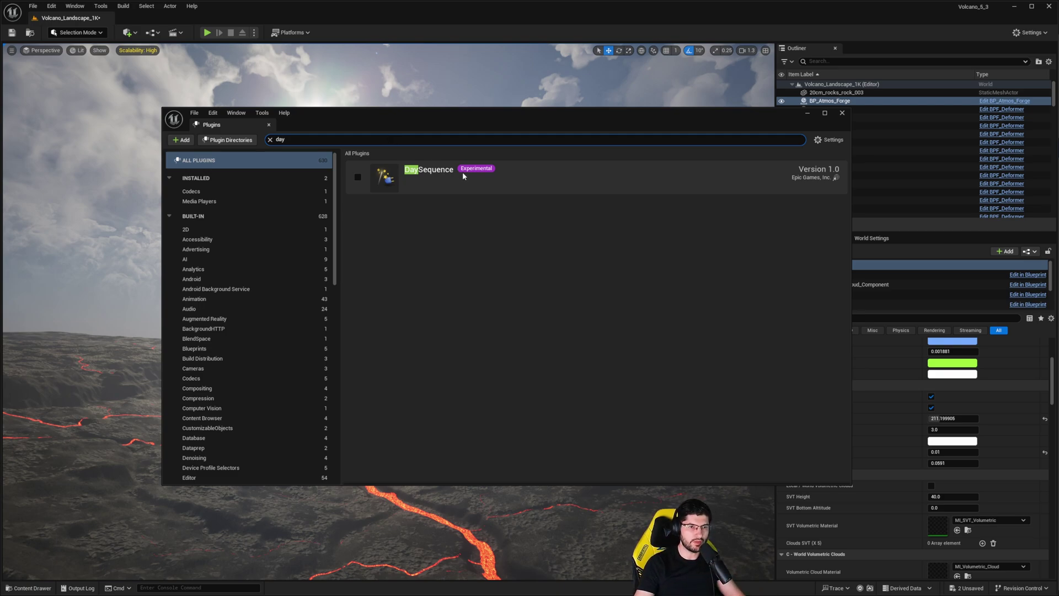
left_click(358, 176)
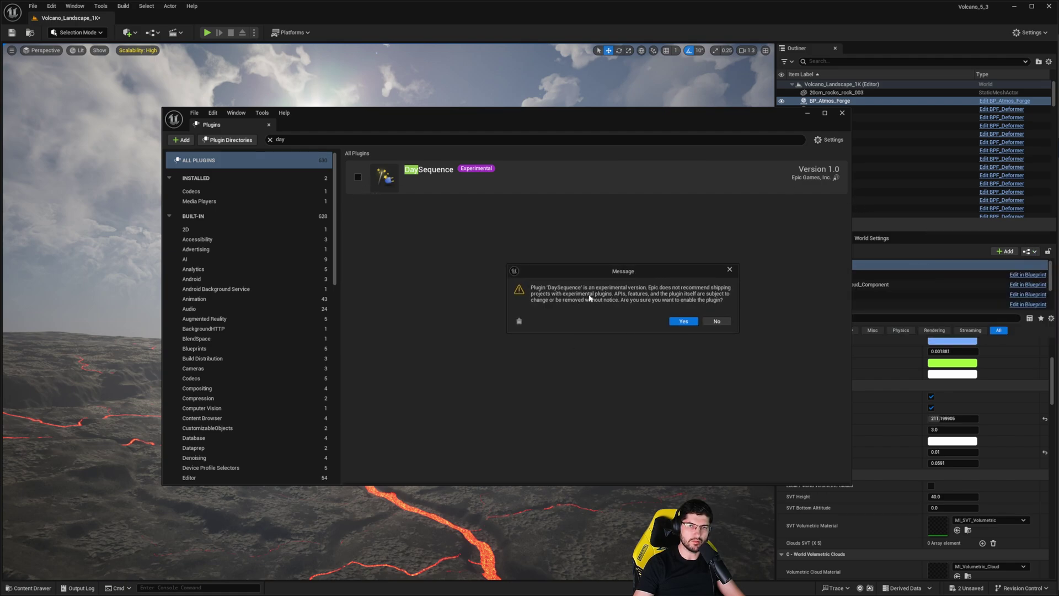
left_click(679, 323)
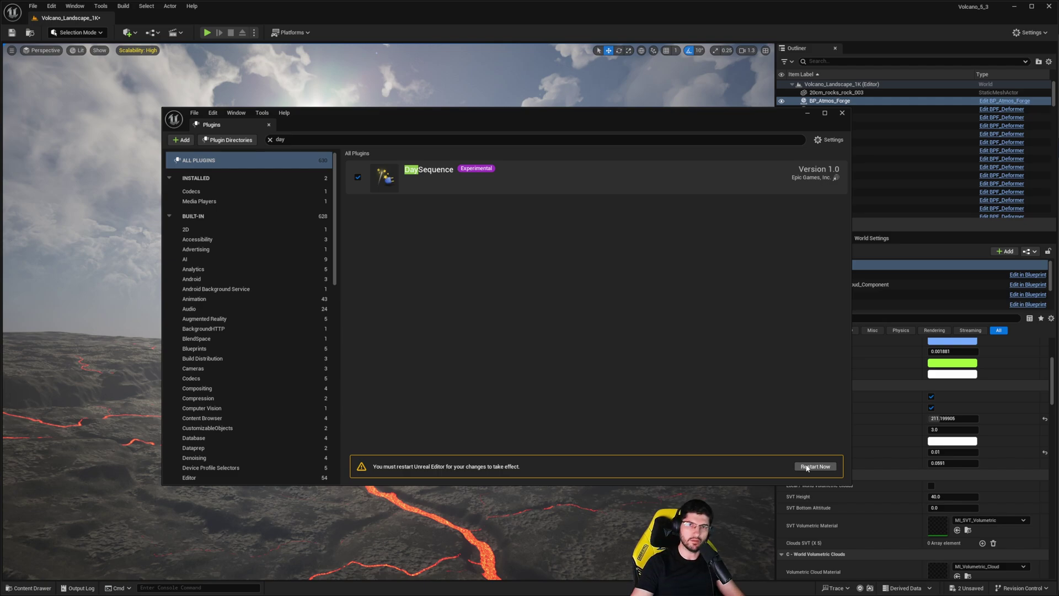
left_click(812, 467)
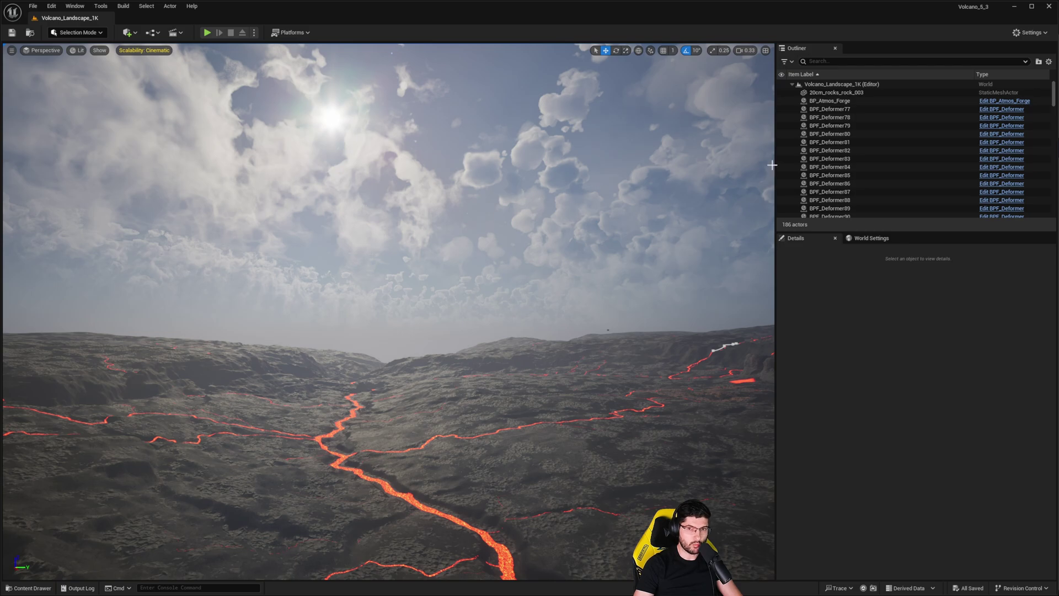
Step: Turn off Use Volumetric Clouds and Atmos Directional Light on BP_Atmos_Forge
left_click(823, 101)
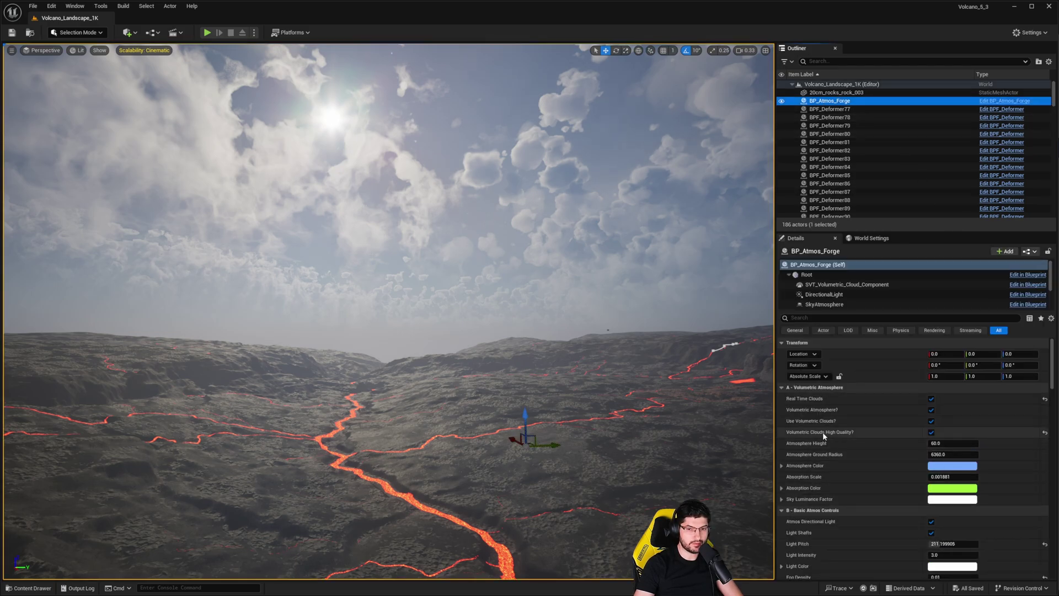
left_click(932, 421)
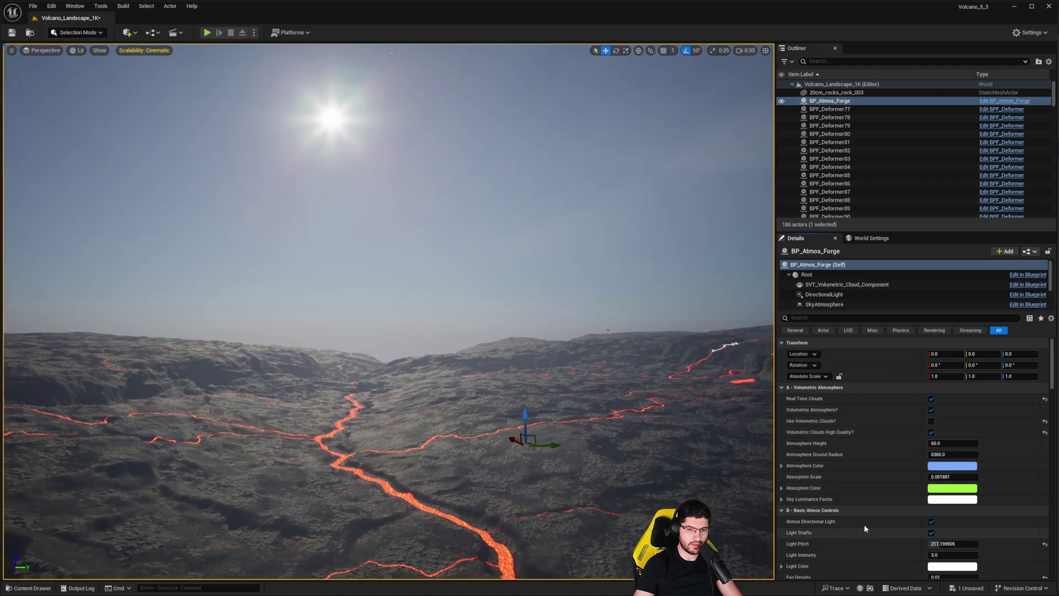
left_click(931, 522)
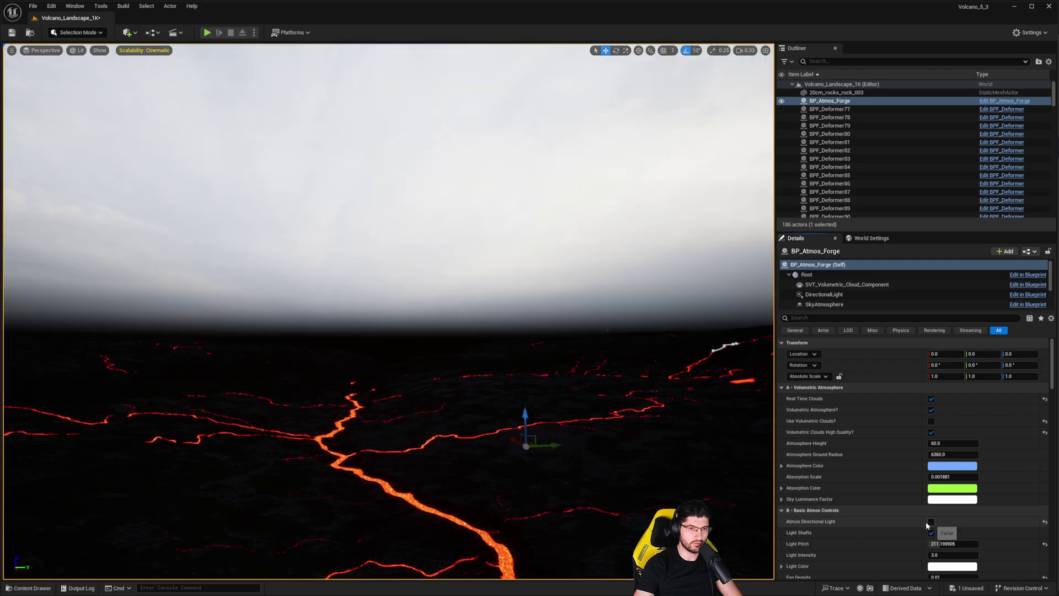
right_click_drag(494, 225, 505, 257)
right_click_drag(695, 225, 762, 177)
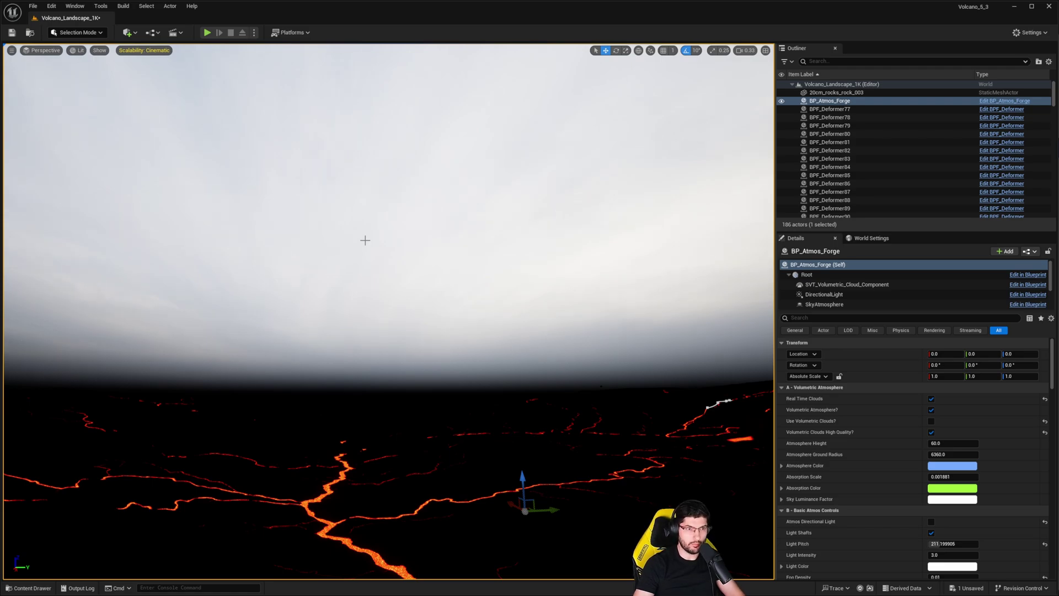
Step: Place a Sun Moon Day Sequence Actor on the lava field in the level
left_click(133, 33)
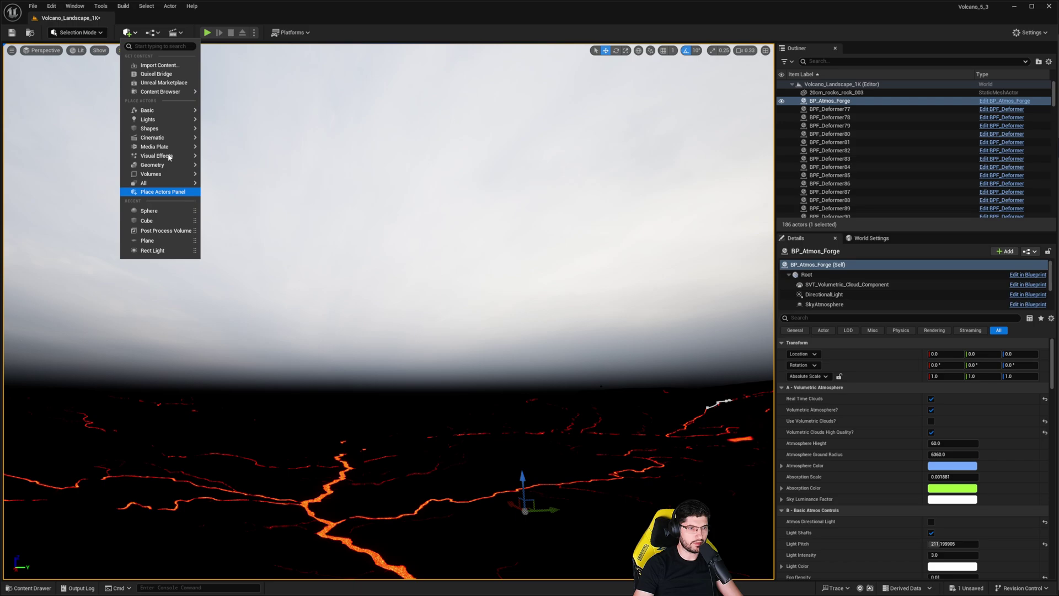
mouse_move(148, 165)
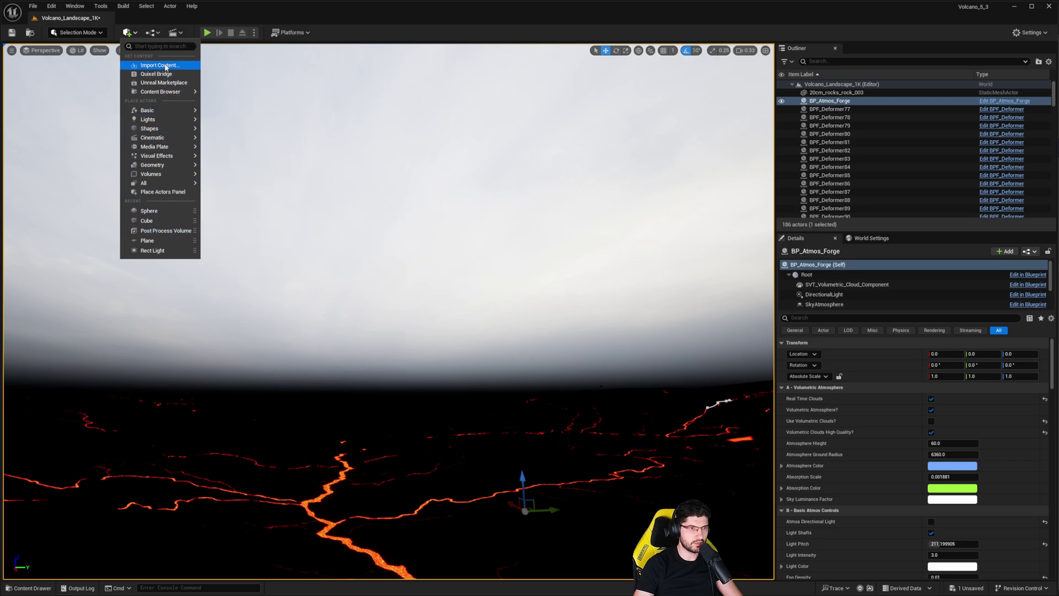
type("day")
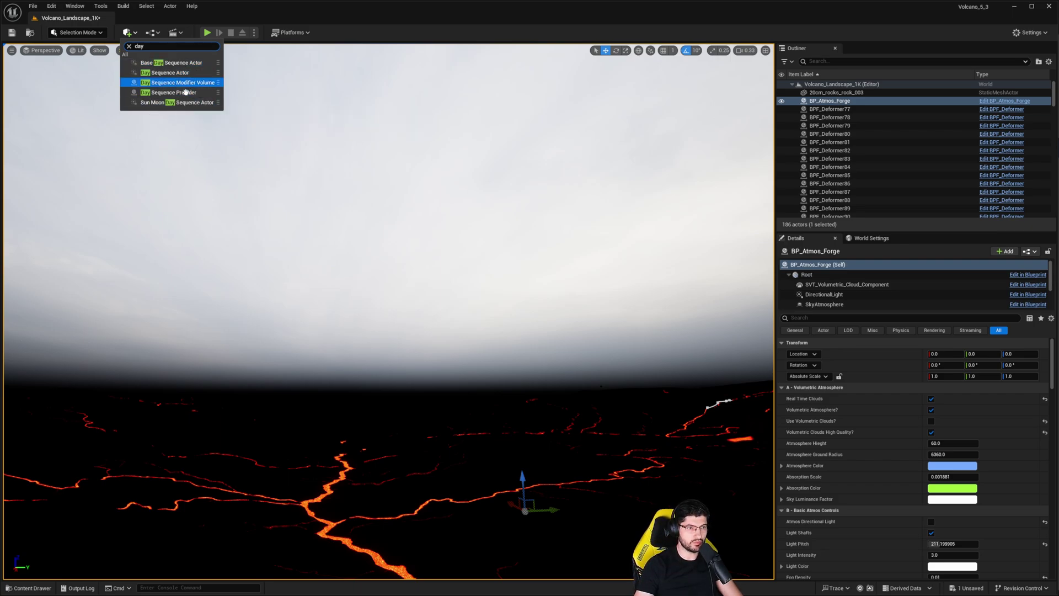
left_click_drag(180, 103, 399, 485)
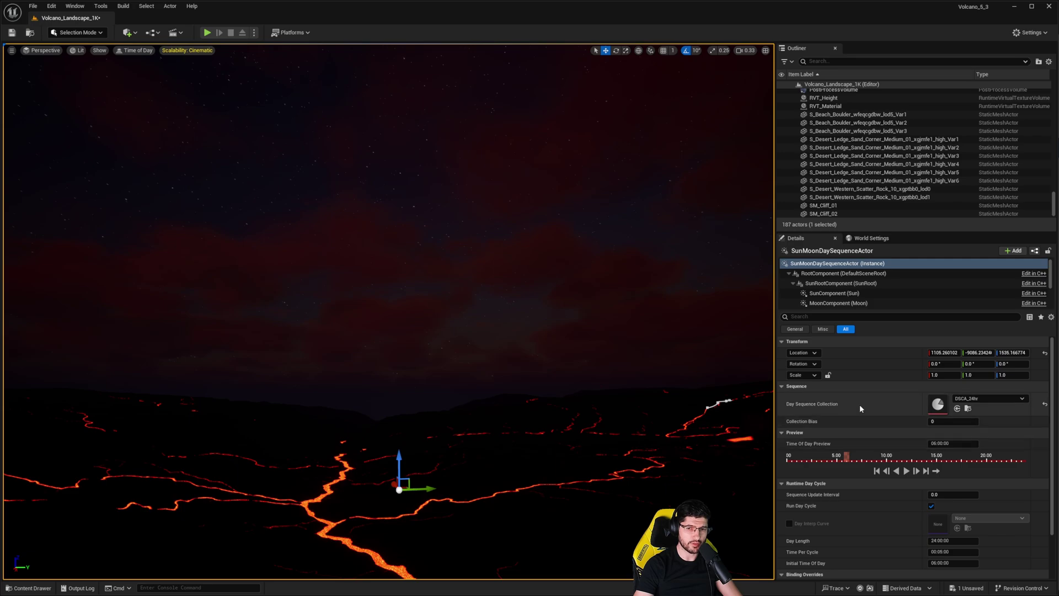
Step: Preview the SunMoonDaySequenceActor's time of day at about 16:00 and examine the afternoon sky
scroll(865, 144, "down", 1)
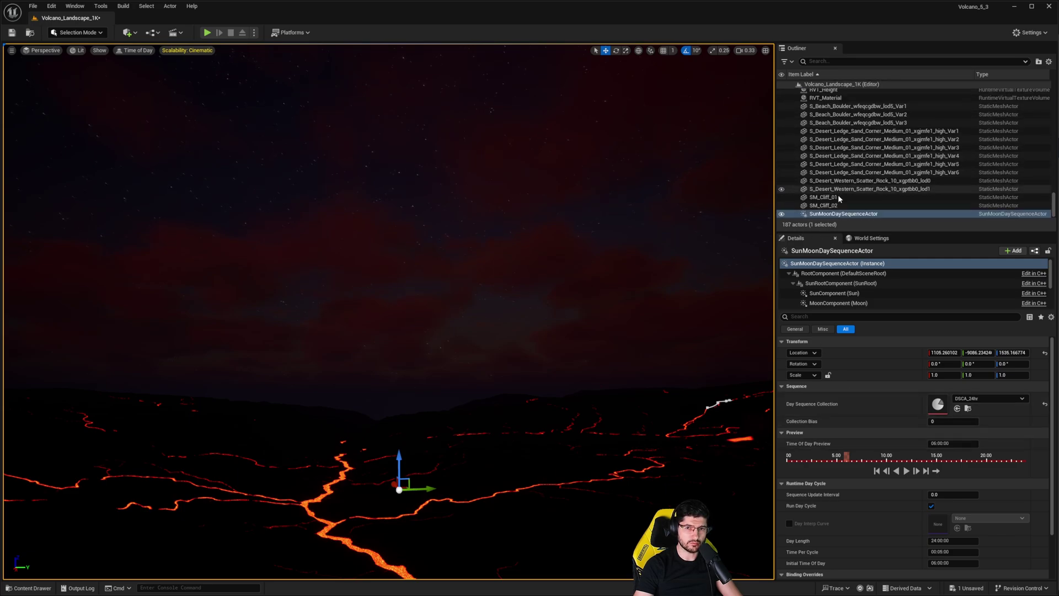
left_click(832, 214)
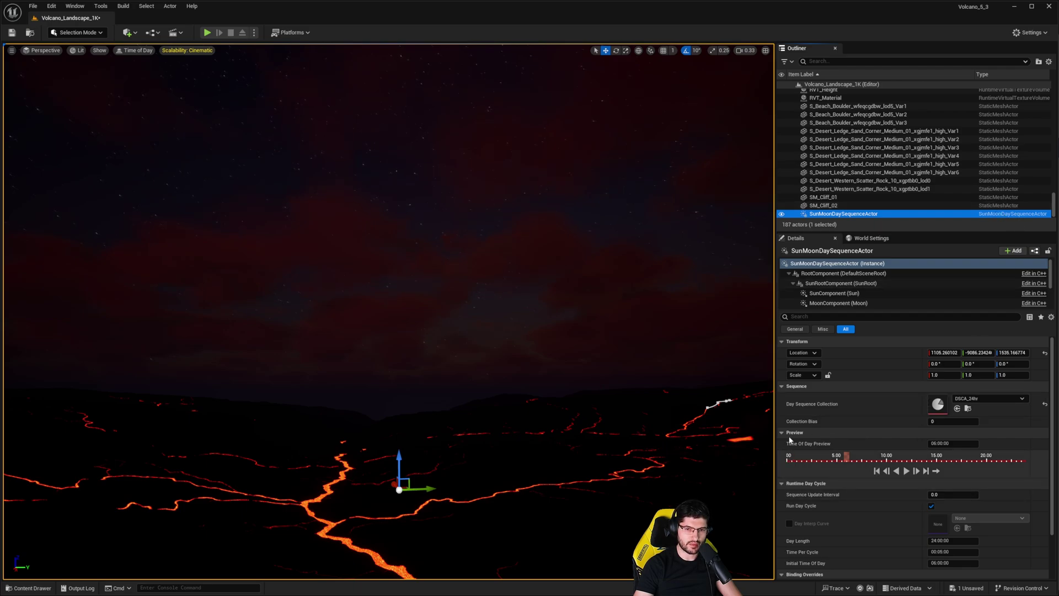
left_click_drag(850, 460, 944, 458)
right_click_drag(651, 331, 767, 243)
right_click_drag(652, 309, 480, 353)
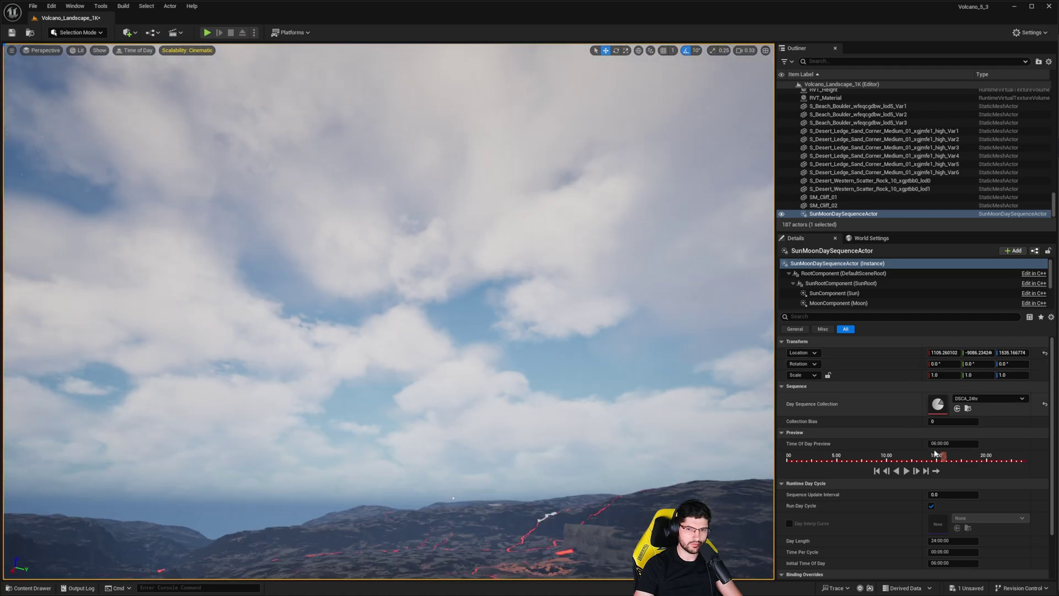
Step: Move the time of day preview back to about 9:00 and examine the morning light on the terrain
left_click_drag(961, 462, 879, 470)
right_click_drag(601, 353, 733, 397)
right_click_drag(409, 430, 409, 475)
right_click_drag(389, 344, 624, 447)
key("w")
scroll(473, 458, "up", 6)
right_click_drag(380, 364, 353, 367)
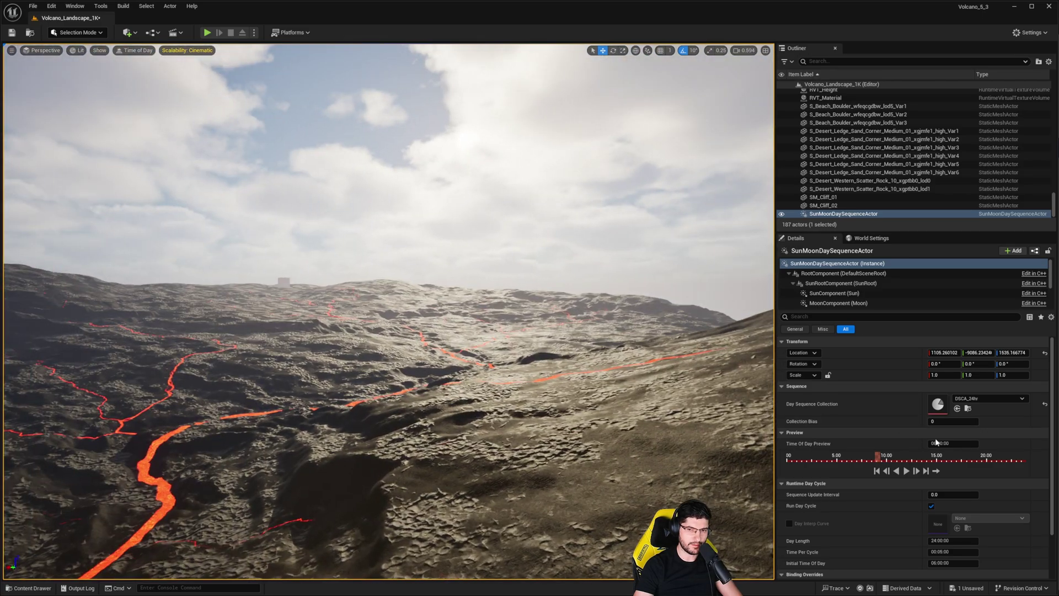
Step: Advance the time of day preview to about 12:00 and examine the lava terrain and sky at noon
left_click_drag(880, 457, 909, 457)
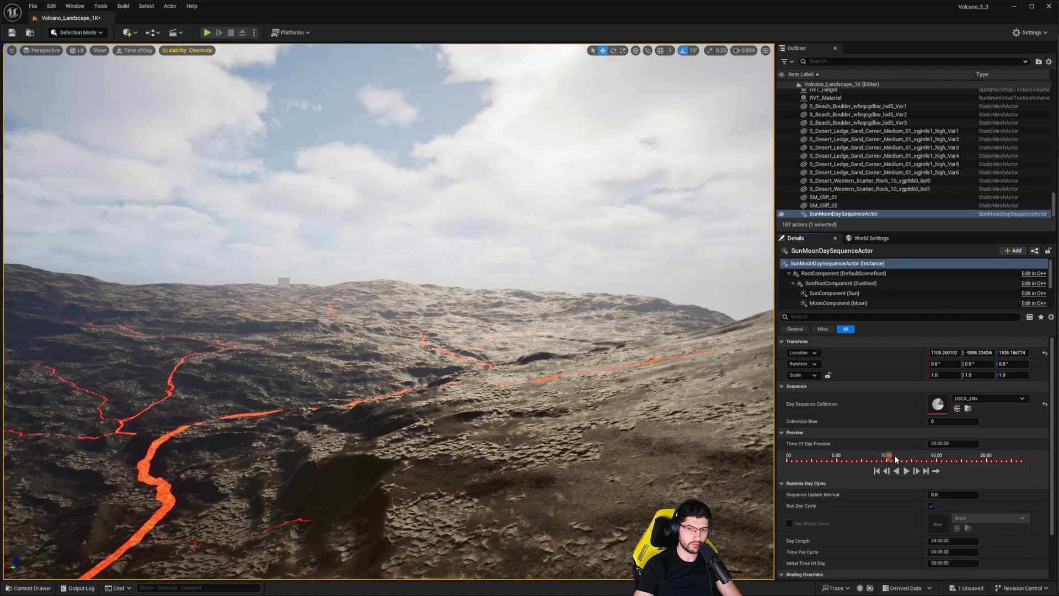
right_click_drag(551, 359, 521, 347)
key("a")
scroll(521, 419, "up", 4)
key("a")
scroll(547, 354, "up", 1)
key("a")
right_click_drag(552, 458, 400, 309)
key("s")
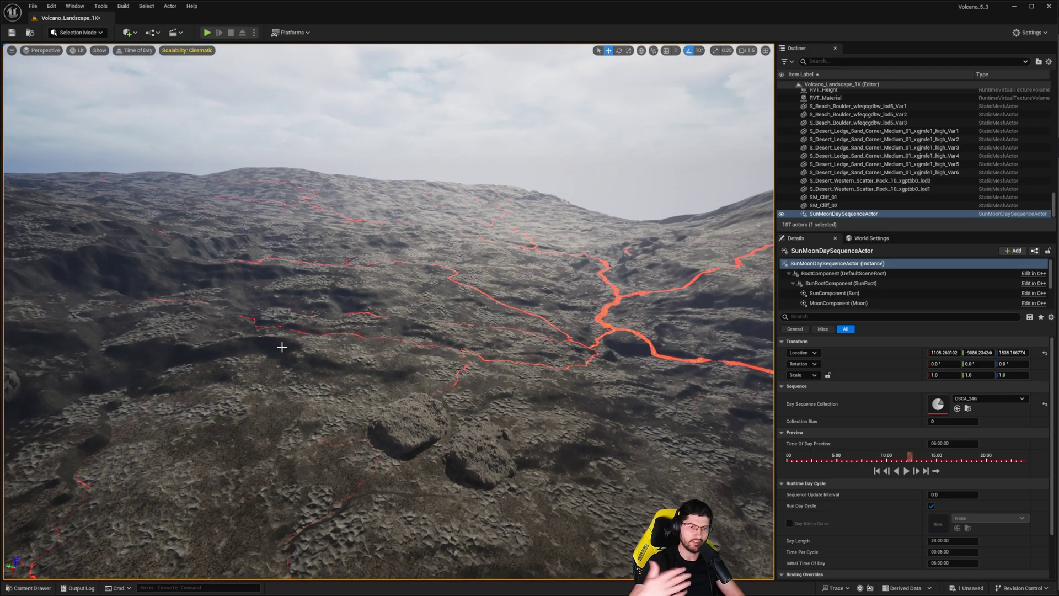
right_click_drag(277, 343, 285, 253)
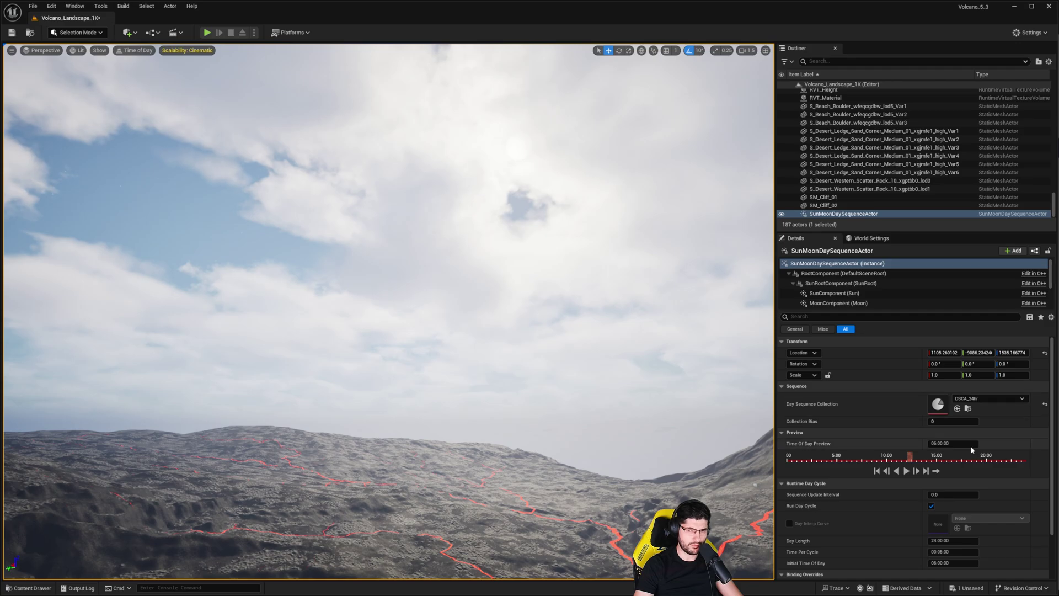
Step: Move the time of day preview back to about 7:25 and examine the low sun over the hills
left_click_drag(905, 454, 859, 457)
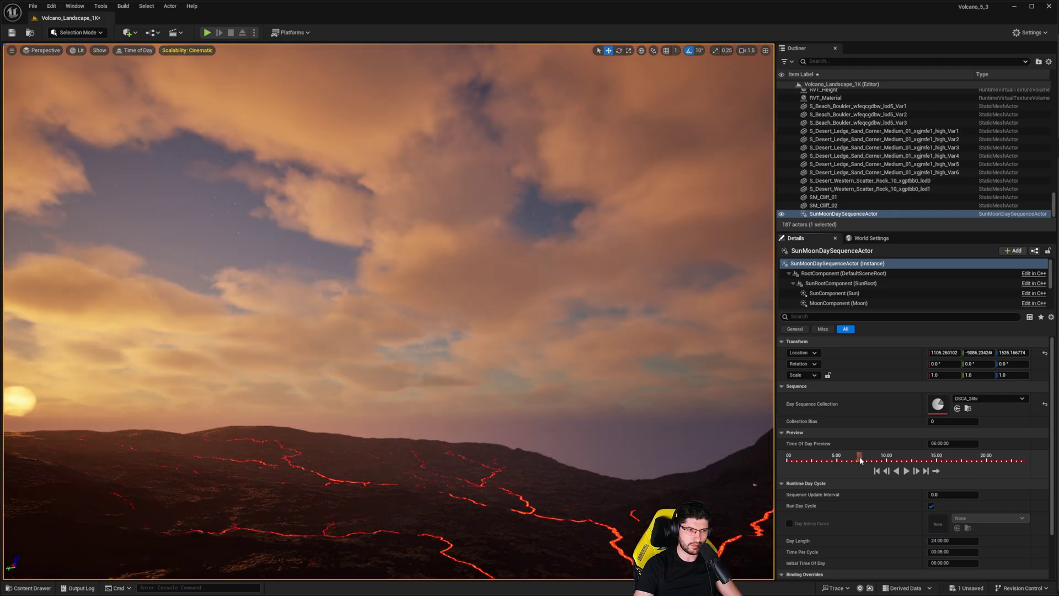
right_click_drag(421, 391, 190, 426)
right_click_drag(231, 382, 329, 405)
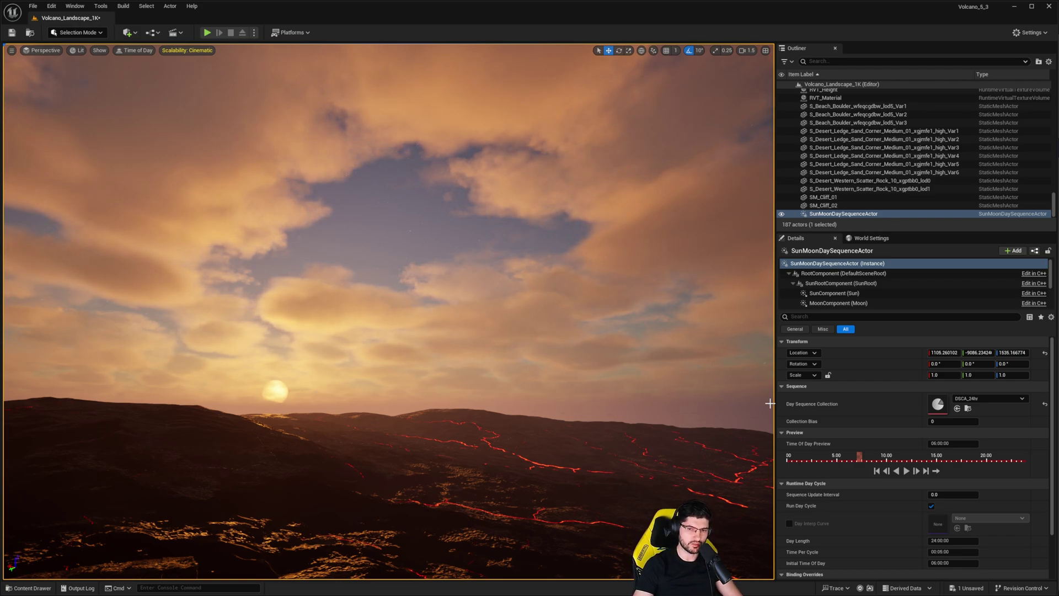
mouse_move(860, 456)
left_mouse_down()
mouse_move(851, 457)
mouse_move(916, 466)
mouse_move(861, 471)
left_mouse_up()
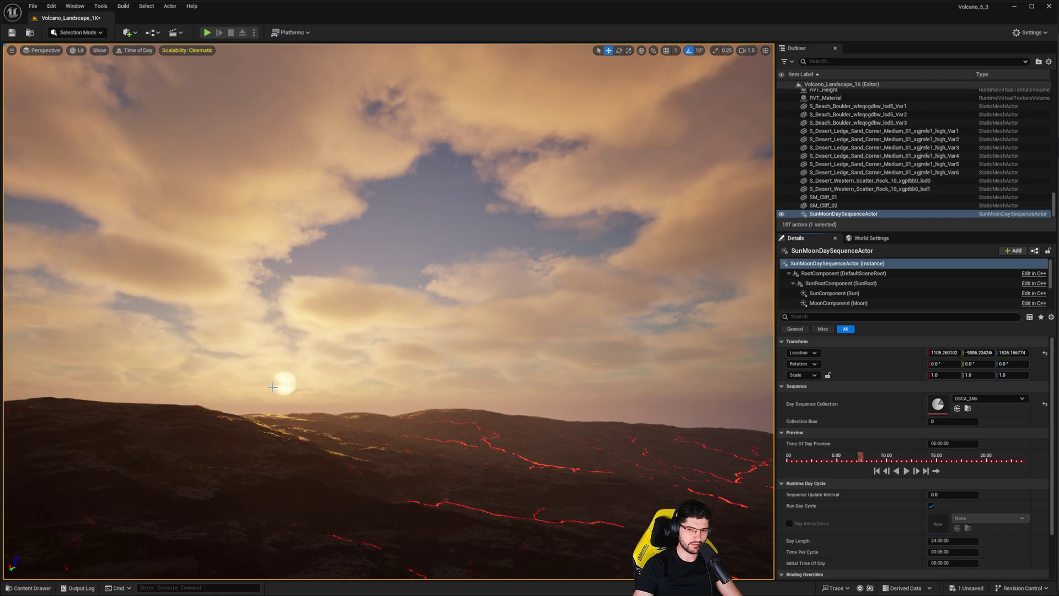
right_click_drag(273, 388, 272, 422)
scroll(899, 455, "down", 3)
scroll(833, 419, "up", 1)
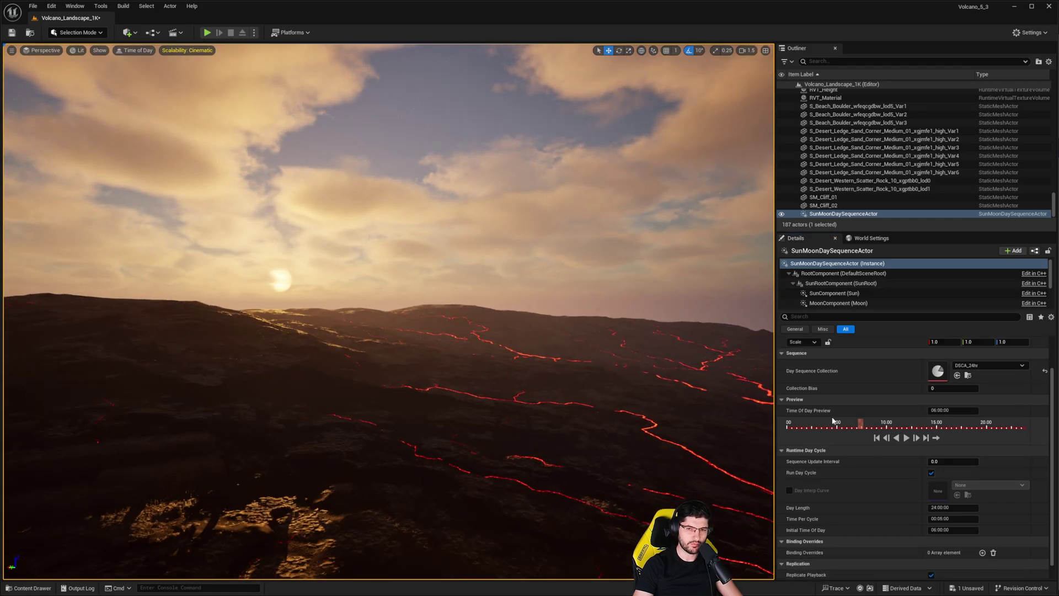
scroll(833, 420, "up", 2)
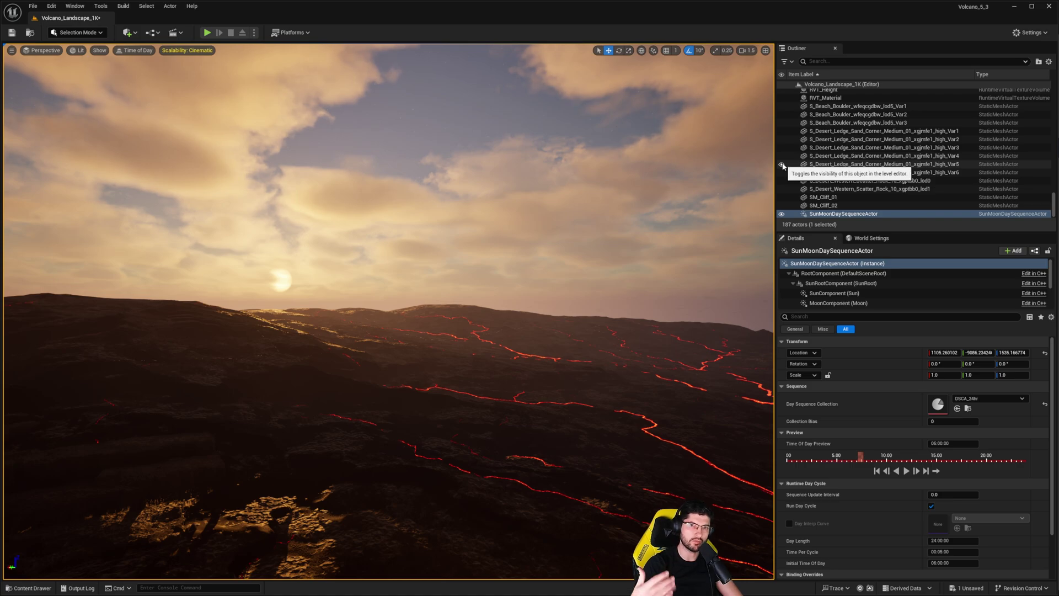
Step: Set the viewport's Time of Day preview time to 9.875
left_click(130, 51)
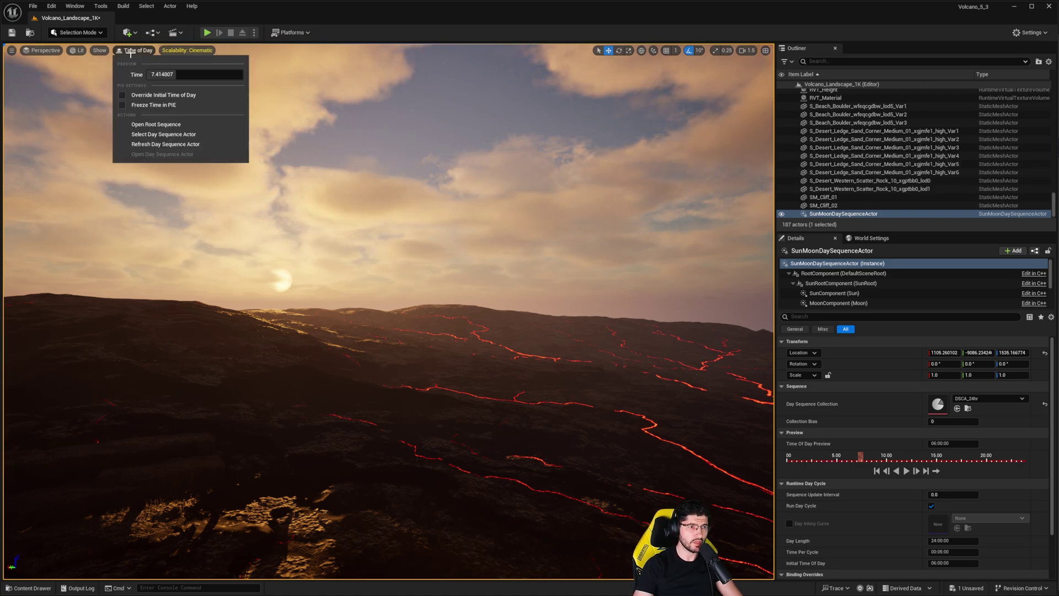
left_click_drag(163, 78, 177, 79)
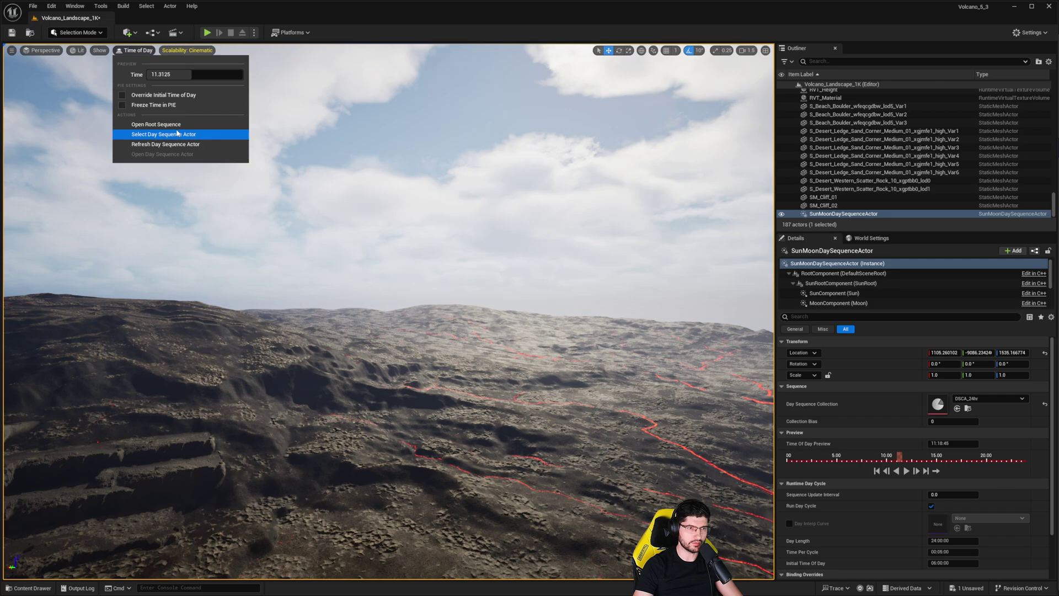
mouse_move(182, 76)
left_mouse_down()
mouse_move(219, 77)
mouse_move(185, 74)
left_mouse_up()
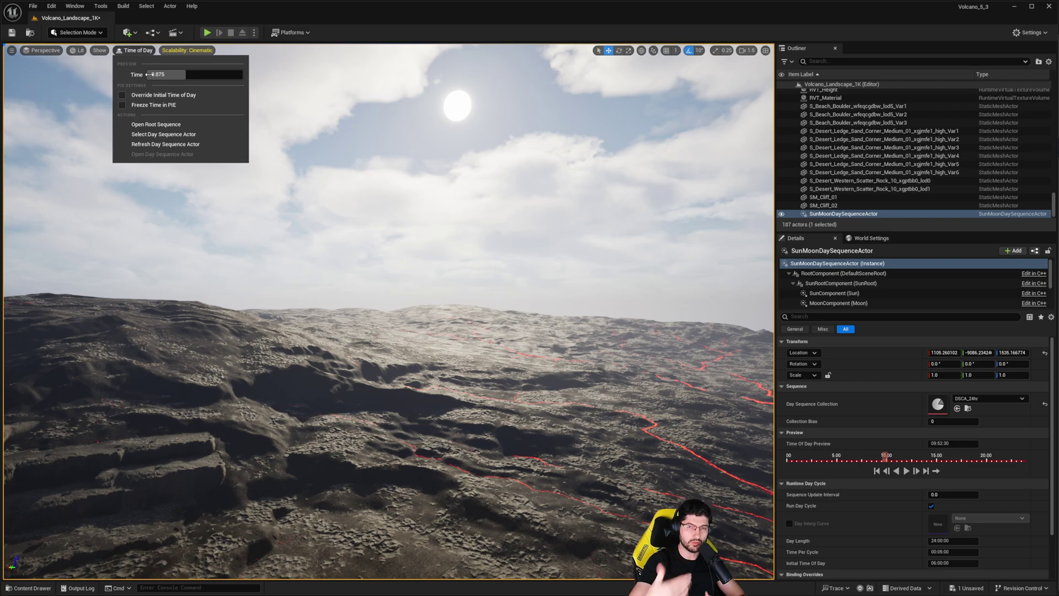
Step: Open the root sequence, enlarge the Sequencer Curves area, and inspect both Subsequences entries
left_click(159, 126)
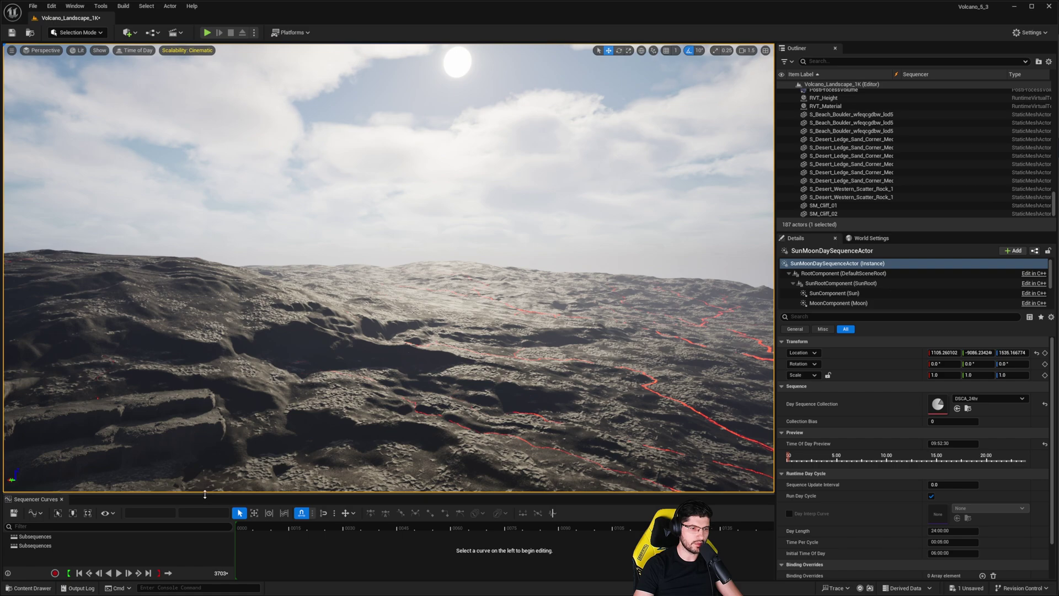
left_click_drag(206, 495, 202, 423)
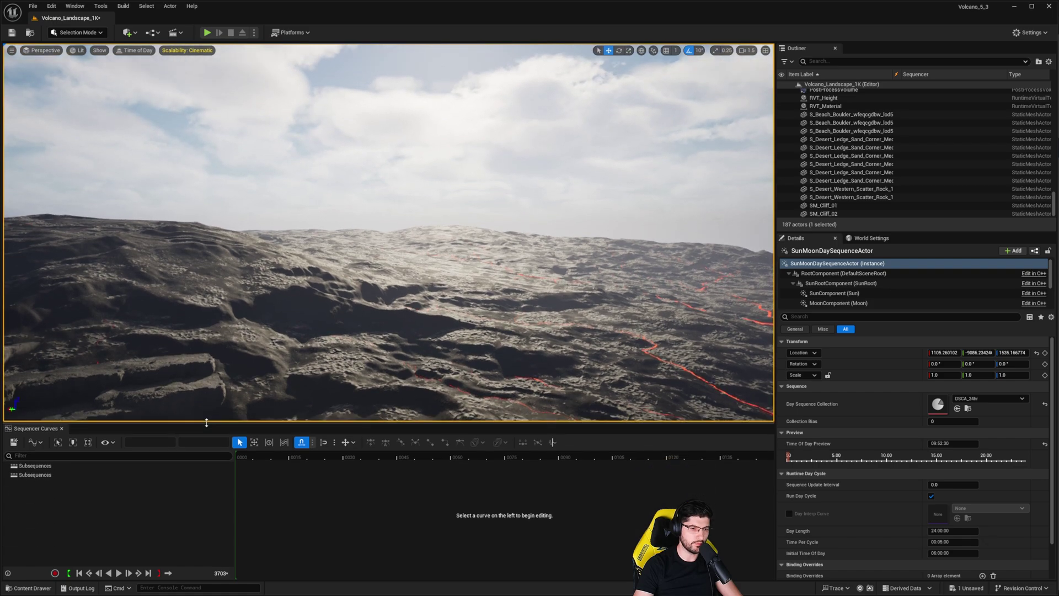
left_click(56, 466)
left_click(61, 474)
right_click_drag(688, 210, 709, 163)
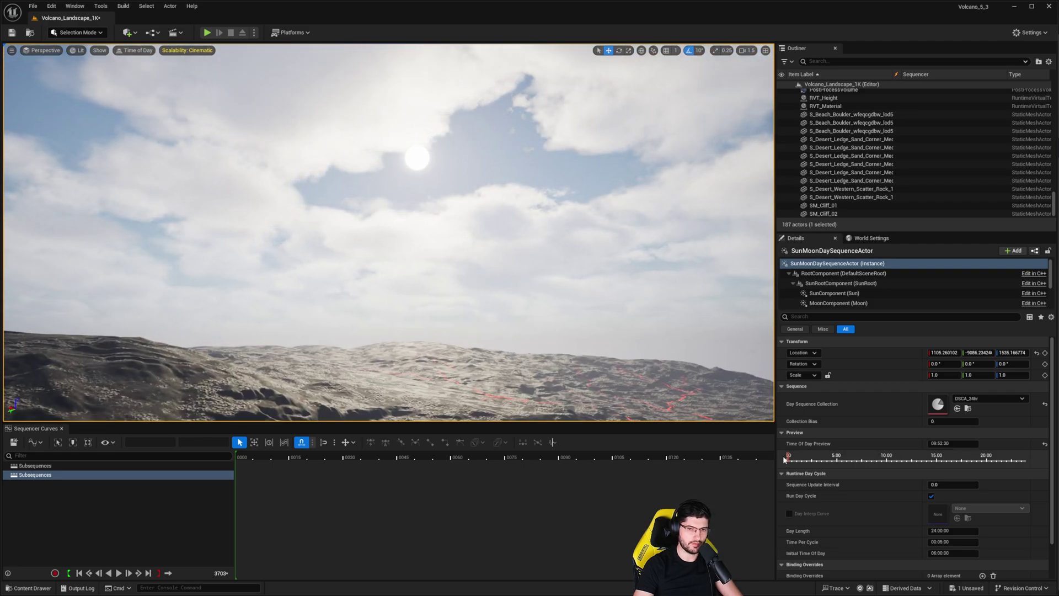
left_click(75, 466)
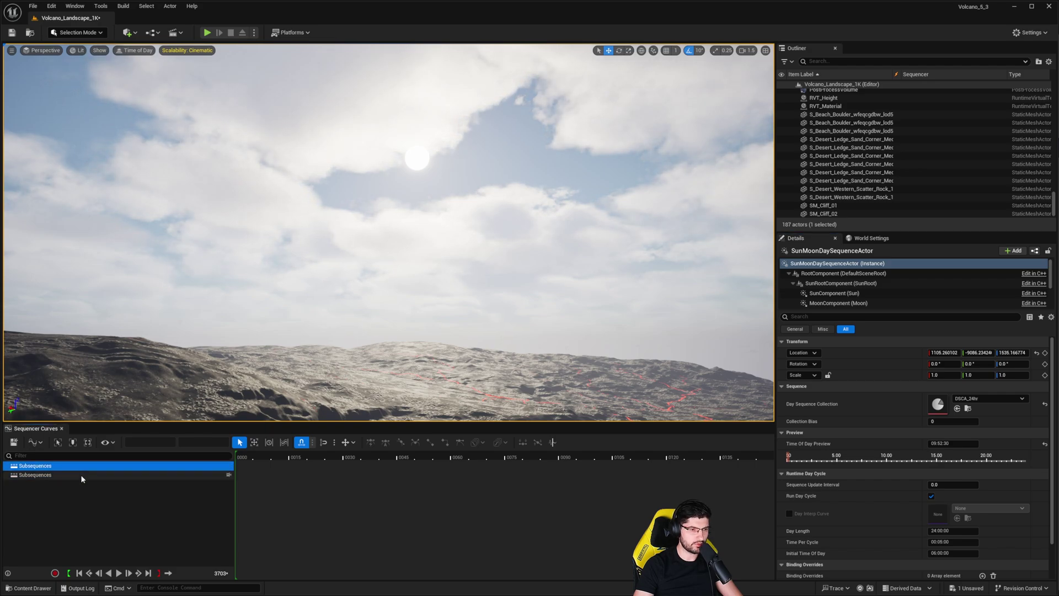
left_click(80, 475)
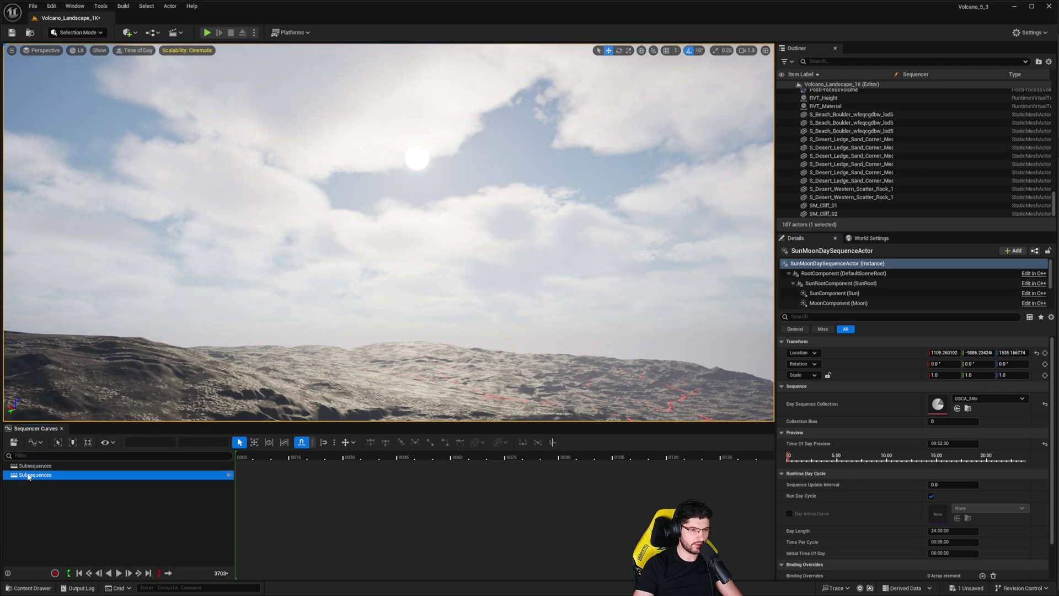
left_click(309, 479)
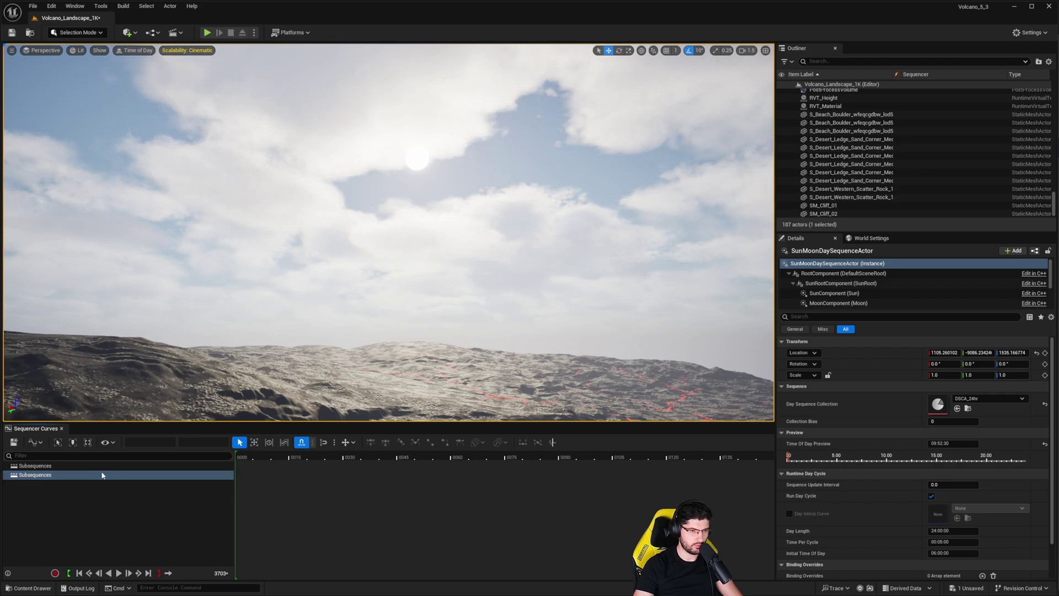
left_click(65, 465)
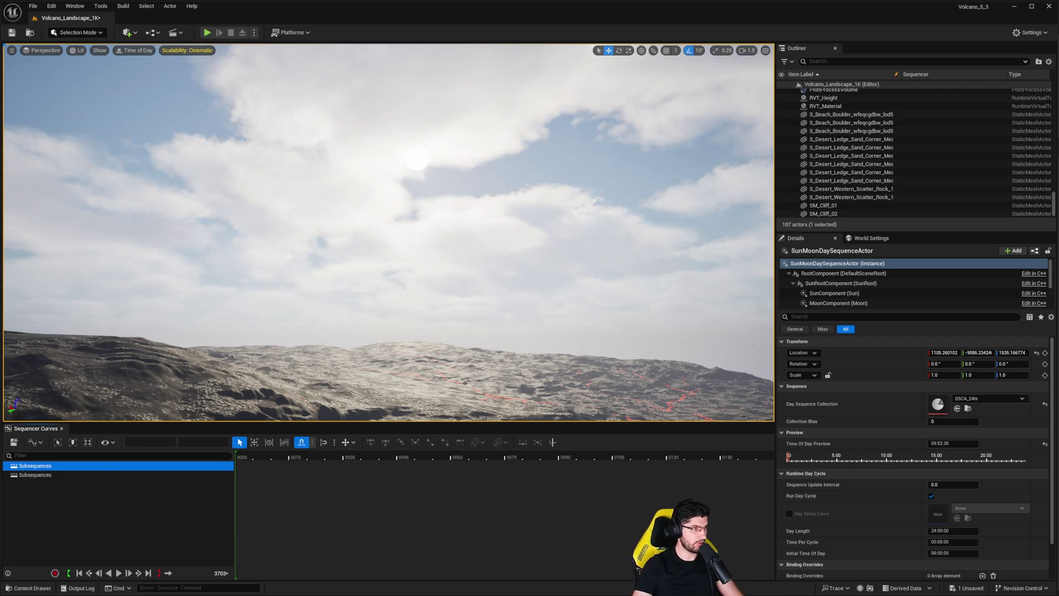
Step: Dock the floating Sequencer window beside Sequencer Curves and show the Sequencer view
left_click_drag(0, 191, 433, 200)
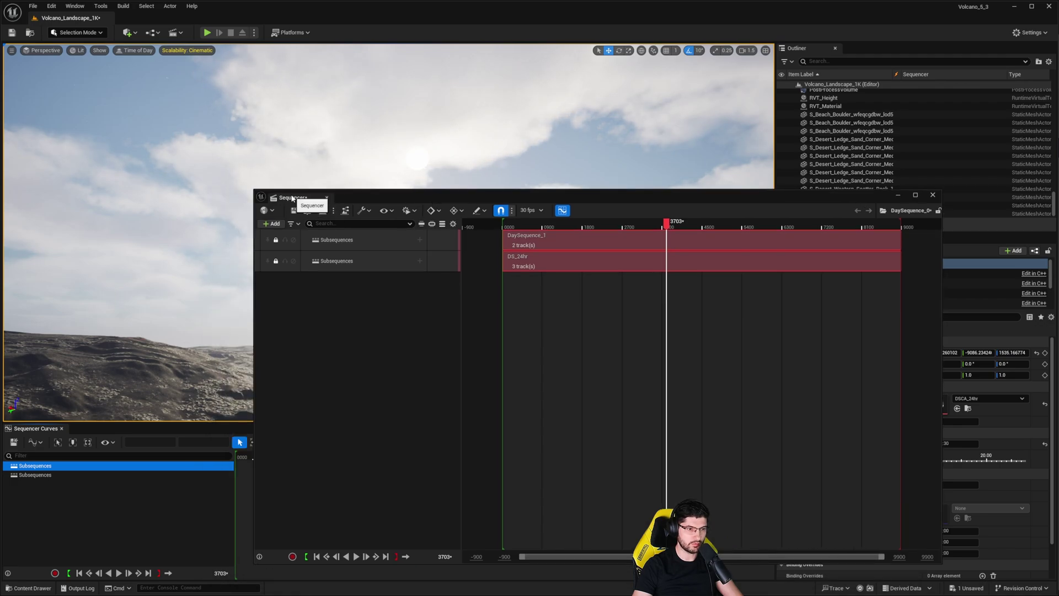
left_click_drag(292, 197, 70, 430)
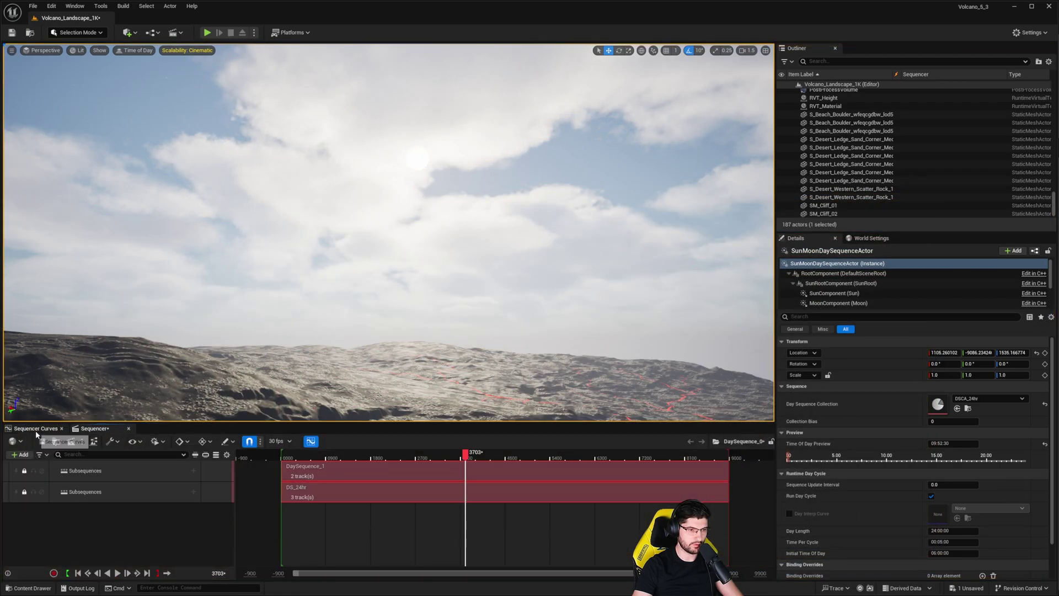
left_click(36, 431)
left_click(97, 430)
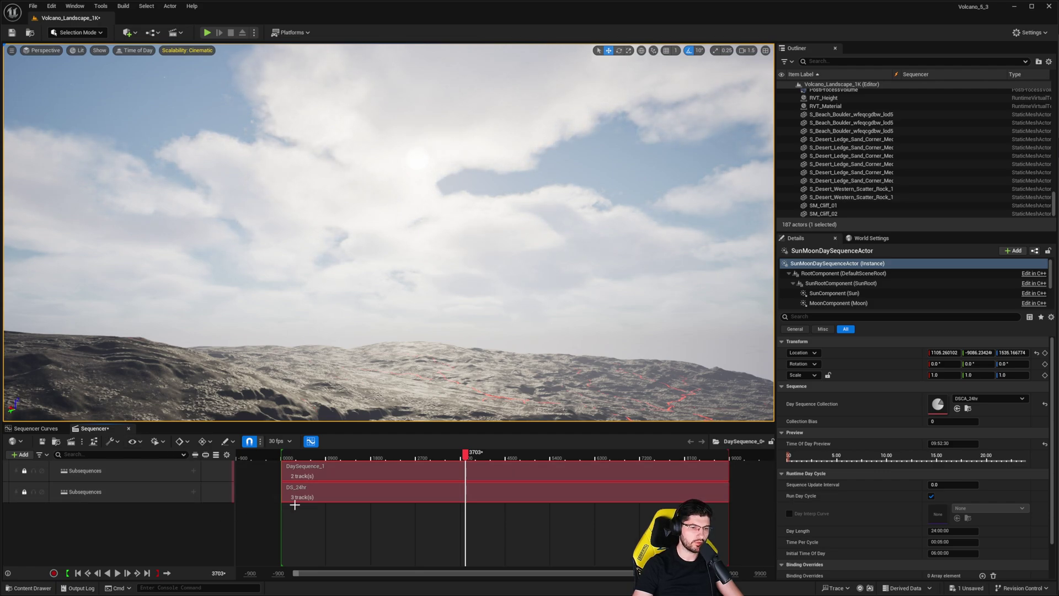
Step: Move the day sequence playhead to frame 2748 and open the DS_24hr subsequence in an enlarged Sequencer area
left_click(151, 492)
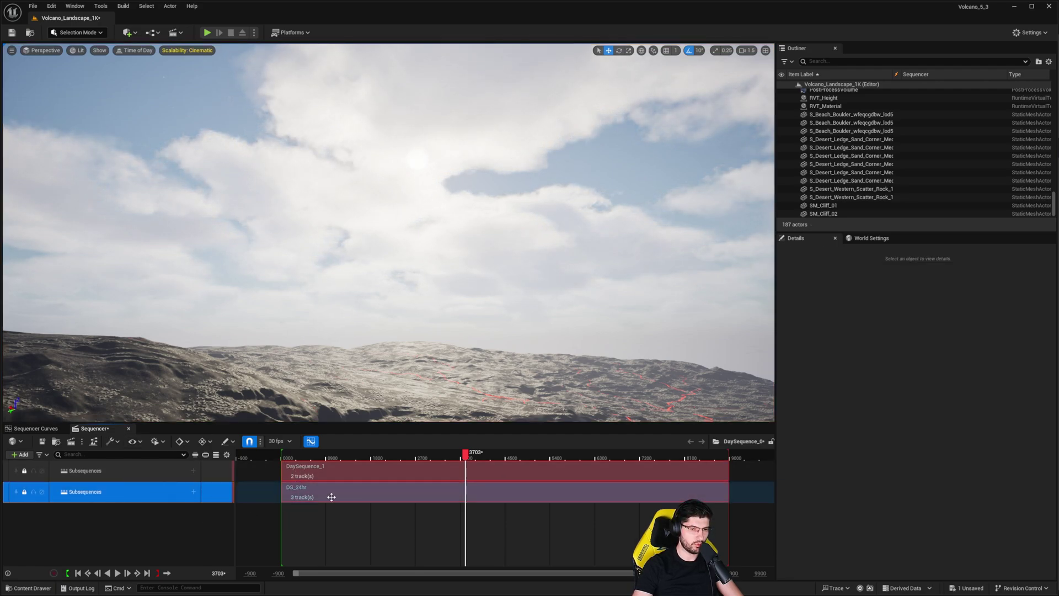
left_click_drag(465, 453, 422, 483)
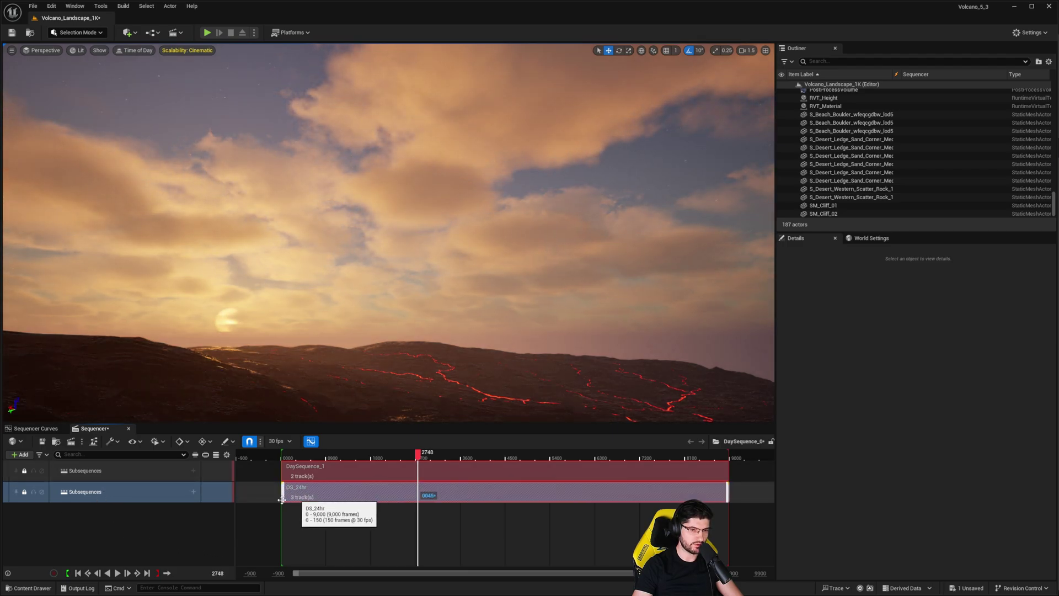
double_click(329, 490)
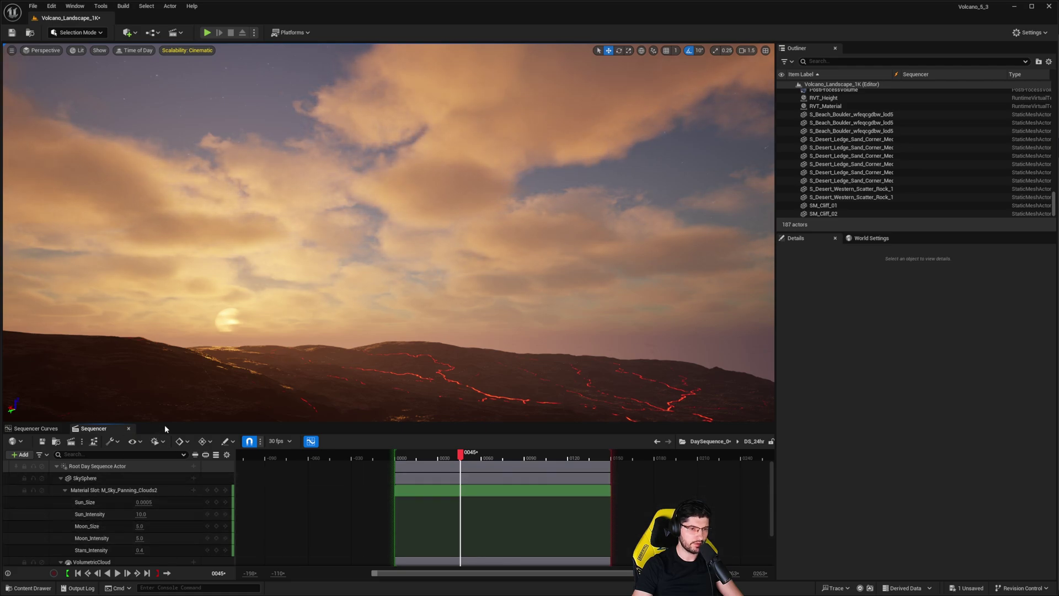
left_click_drag(164, 423, 161, 378)
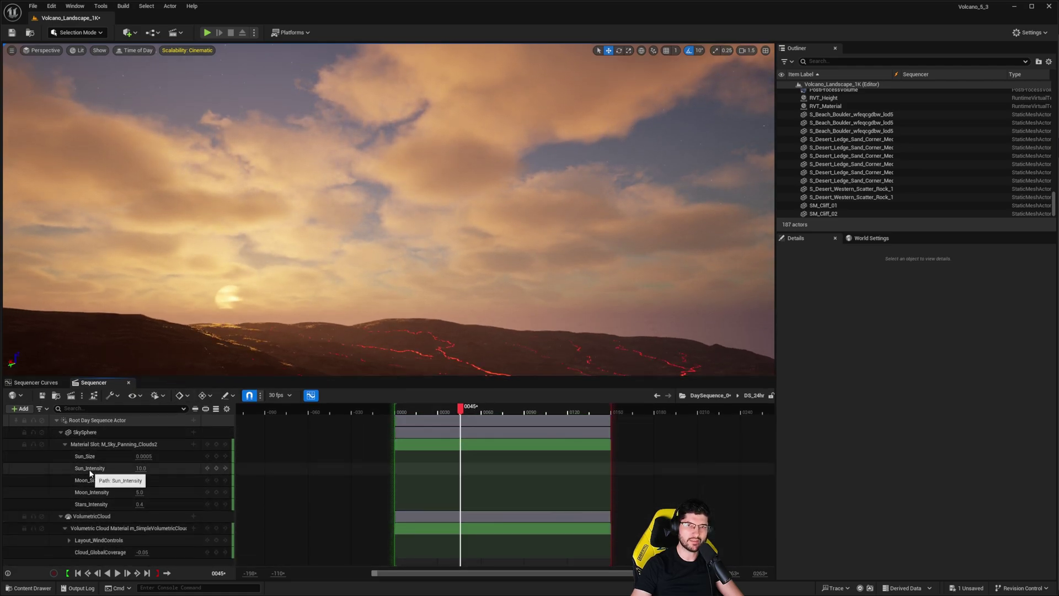
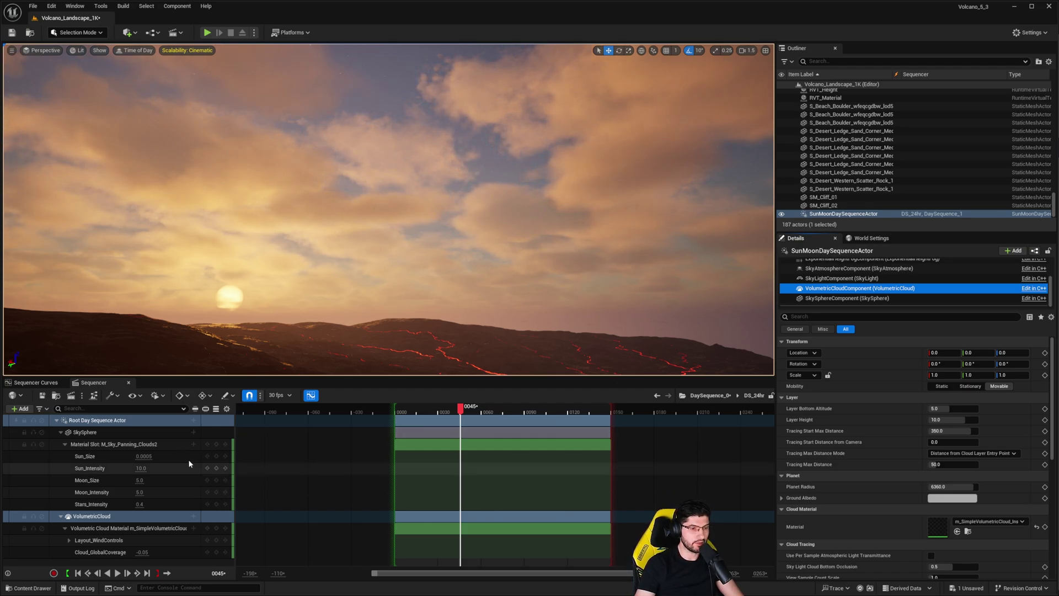
Step: Try a SkySphere Sun_Intensity of 100 while scrubbing through the morning frames, and undo the intensity change
left_click(141, 468)
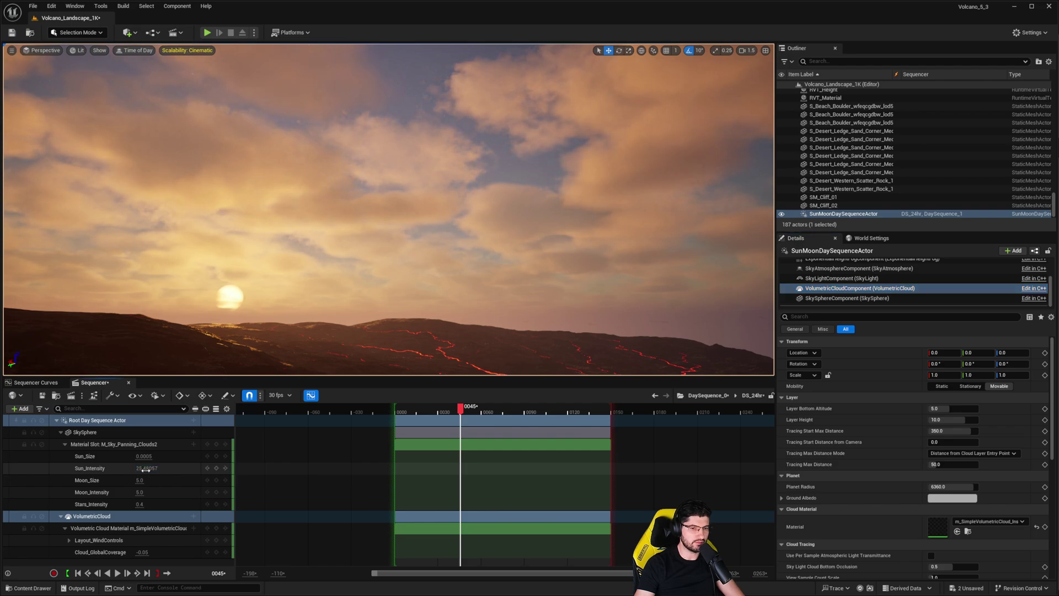
key("ctrl+z")
left_click_drag(462, 407, 478, 409)
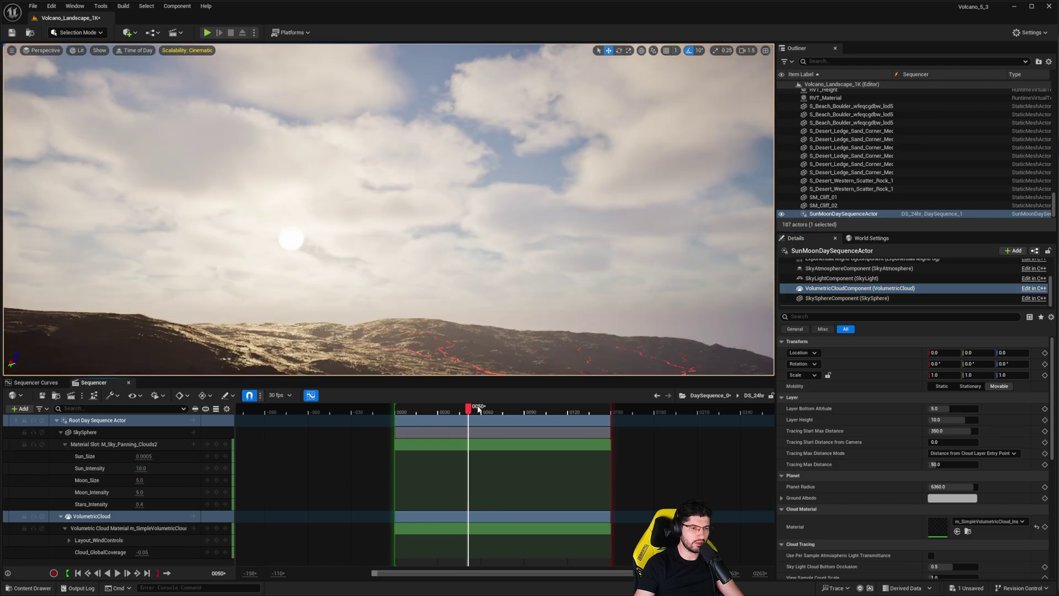
left_click(142, 467)
type("100")
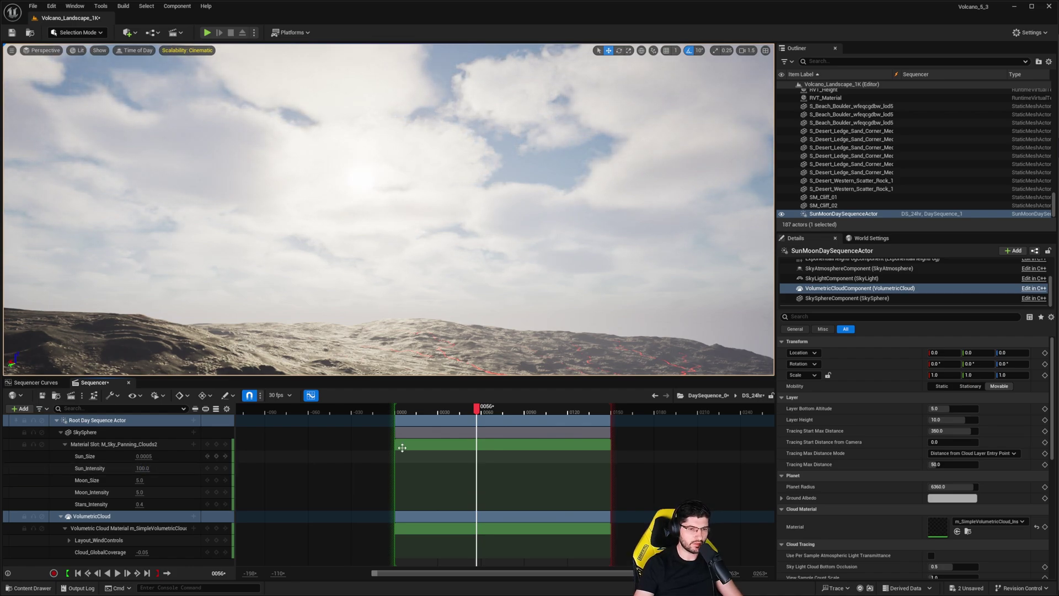
key("Return")
mouse_move(477, 409)
left_mouse_down()
mouse_move(449, 409)
mouse_move(475, 411)
left_mouse_up()
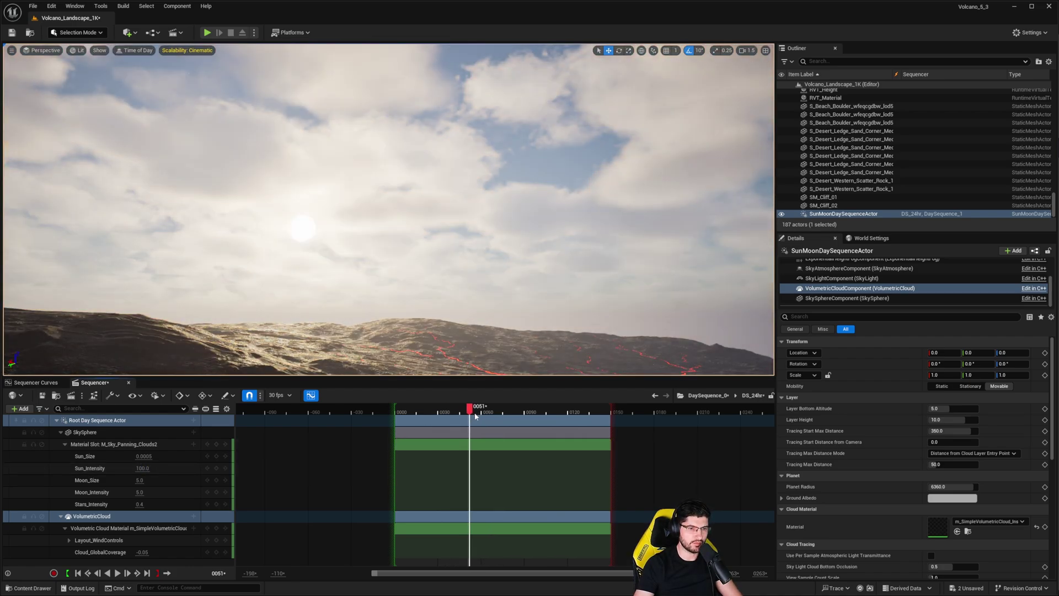
left_click(150, 468)
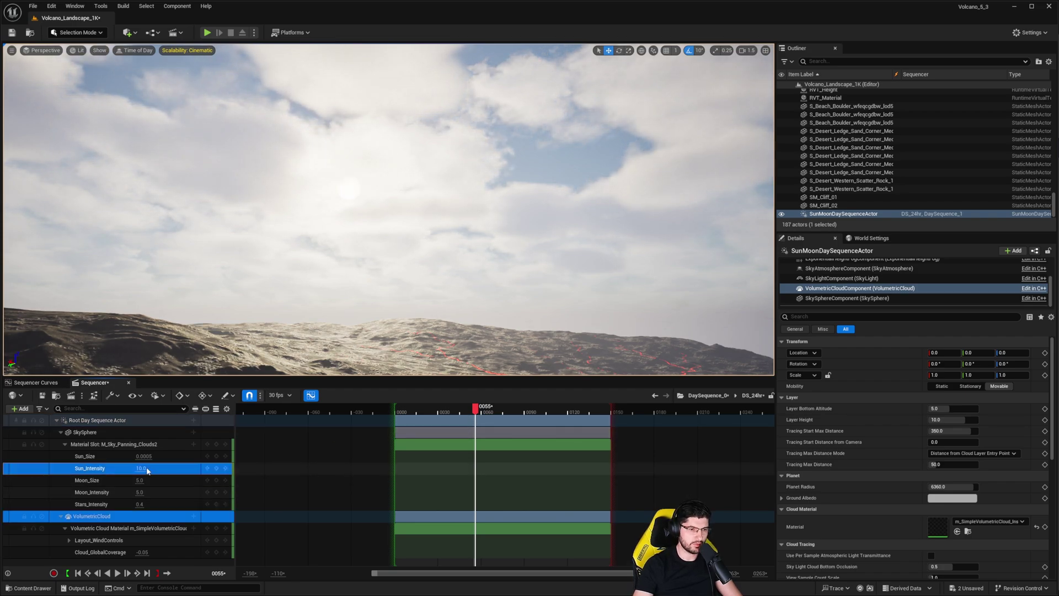
key("ctrl+z")
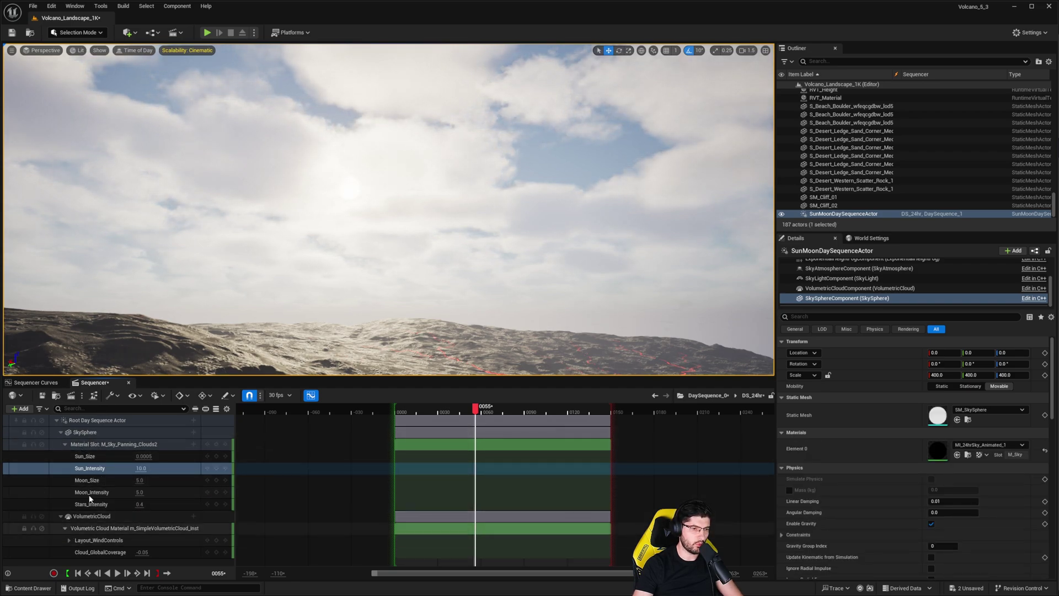
Step: Scrub the DS_24hr sequence to about frame 110 and back to 46, examining the sky, volcano and sun
right_click_drag(390, 248, 400, 226)
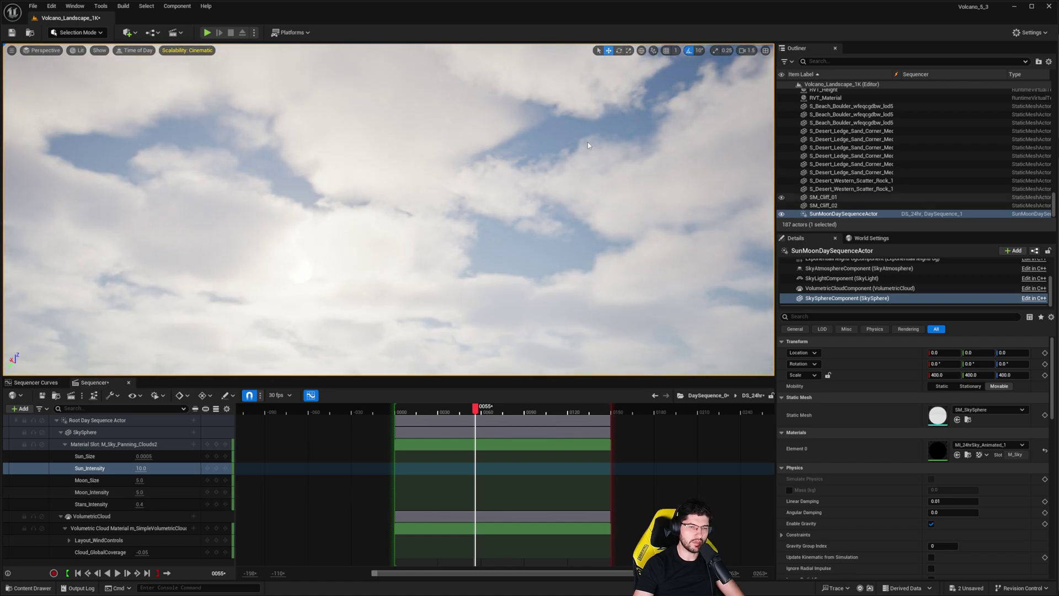
right_click_drag(467, 337, 514, 354)
left_click_drag(457, 412, 555, 429)
right_click_drag(576, 268, 590, 314)
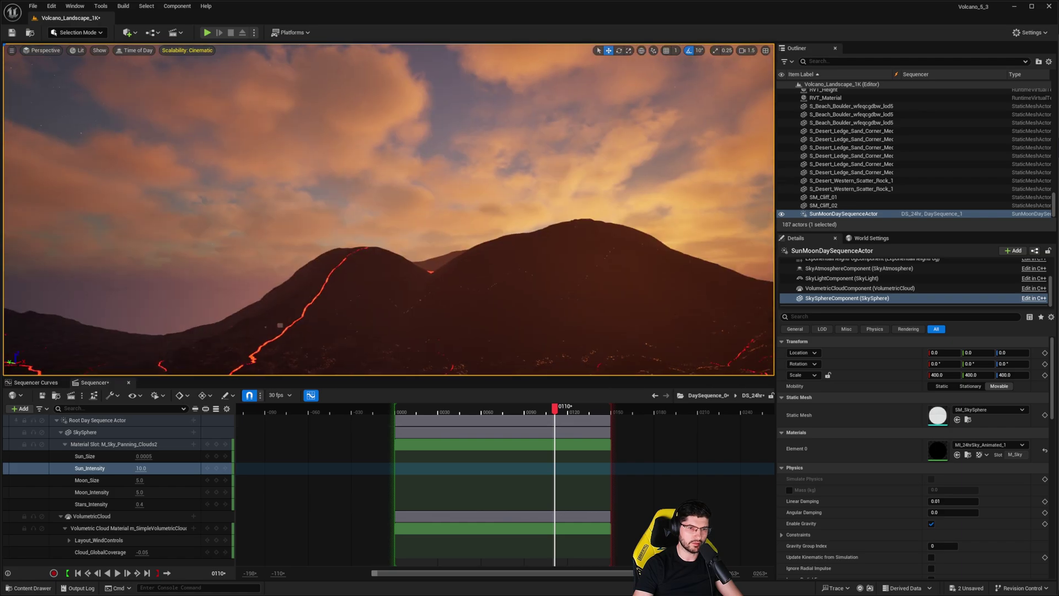
left_click_drag(563, 408, 461, 411)
right_click_drag(462, 305, 279, 293)
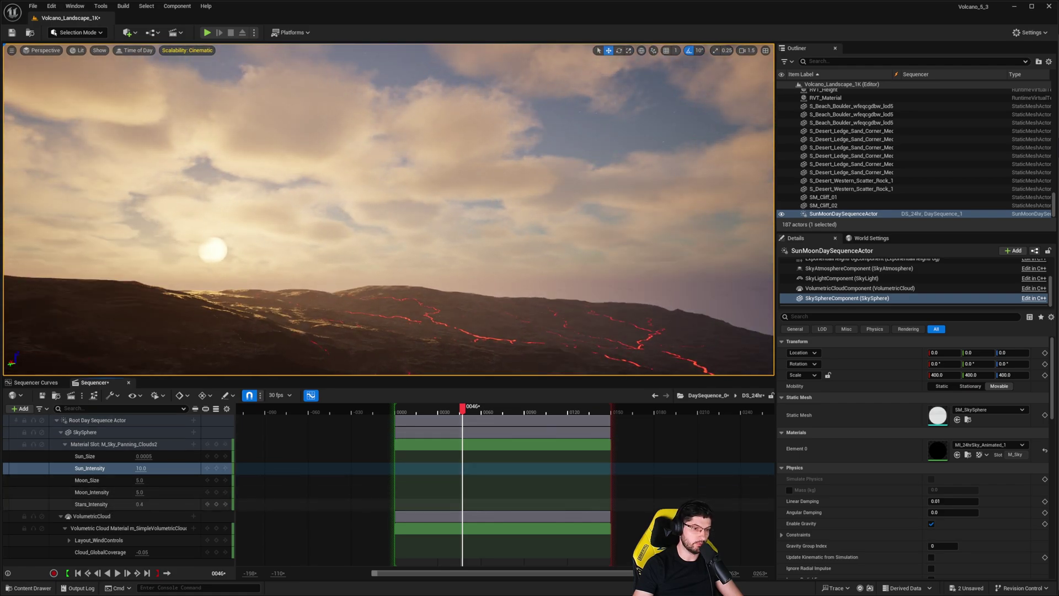
right_click_drag(265, 287, 221, 215)
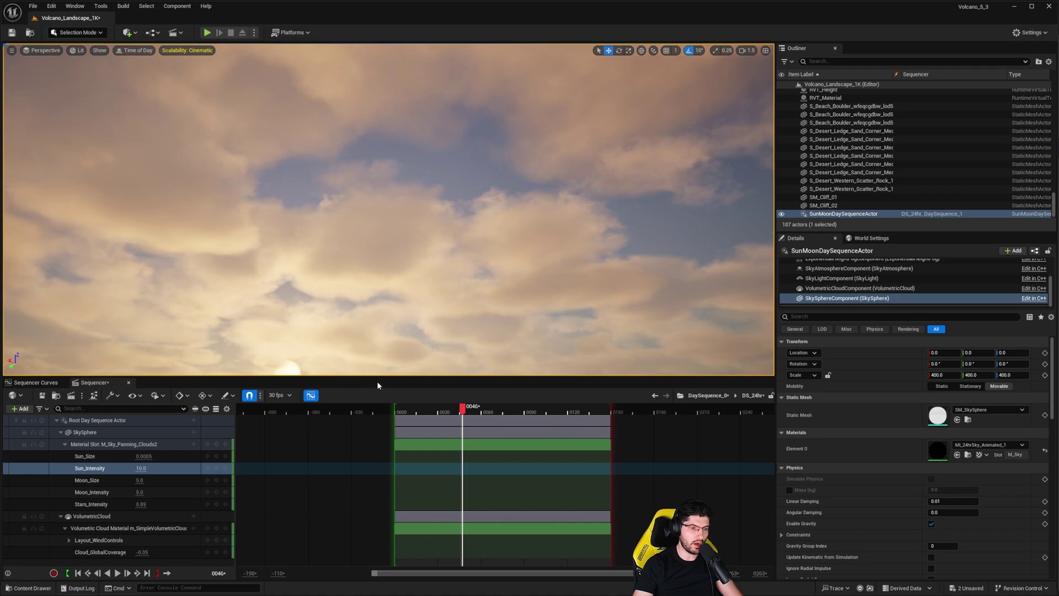
Step: Scrub to the night sky at about frame 14 and set the SkySphere's Stars_Intensity to 100
left_click_drag(463, 411, 417, 411)
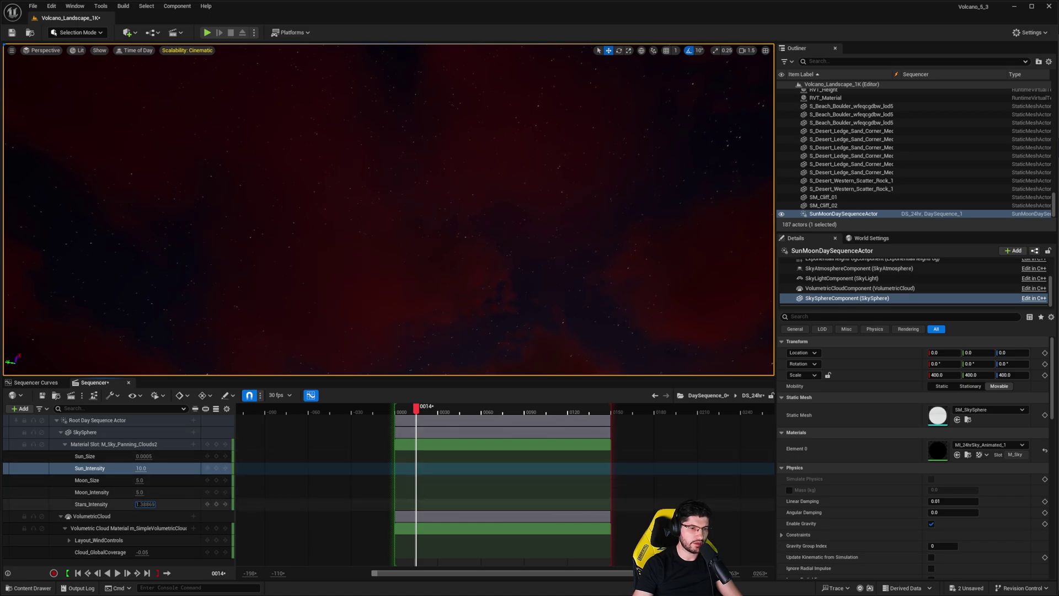
left_click(144, 505)
type("100.0")
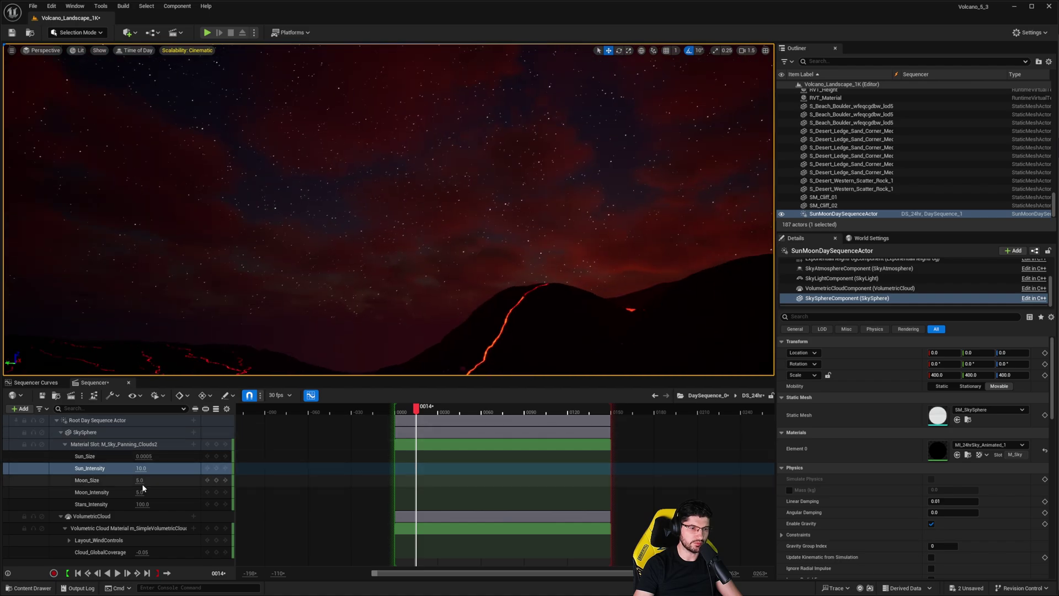
key("ctrl+z")
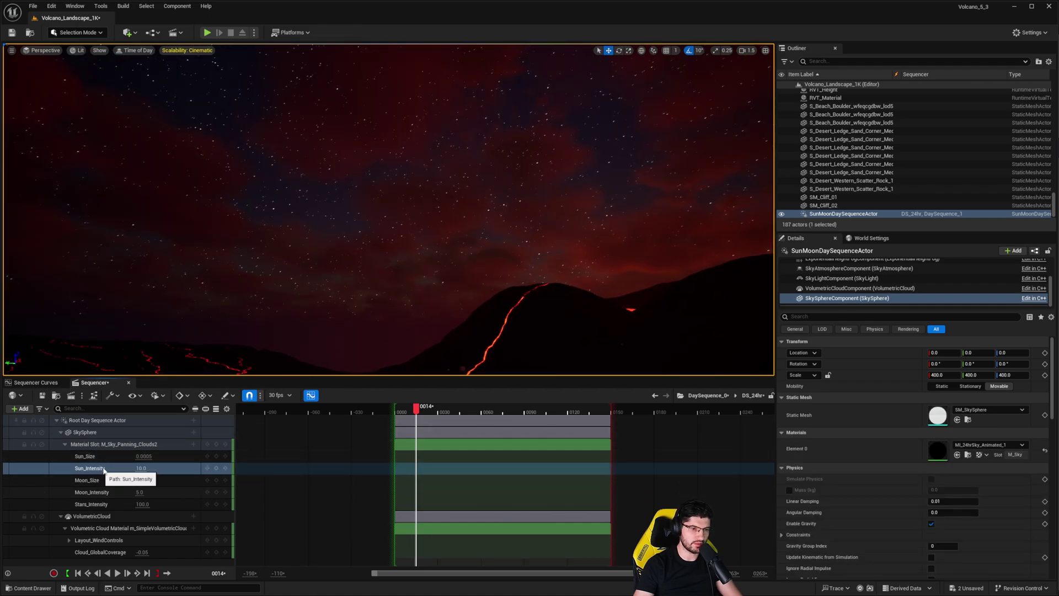
Step: Scrub to about frame 58 and back to 45, examining the stars and sun over the lava terrain
left_click_drag(417, 412, 480, 425)
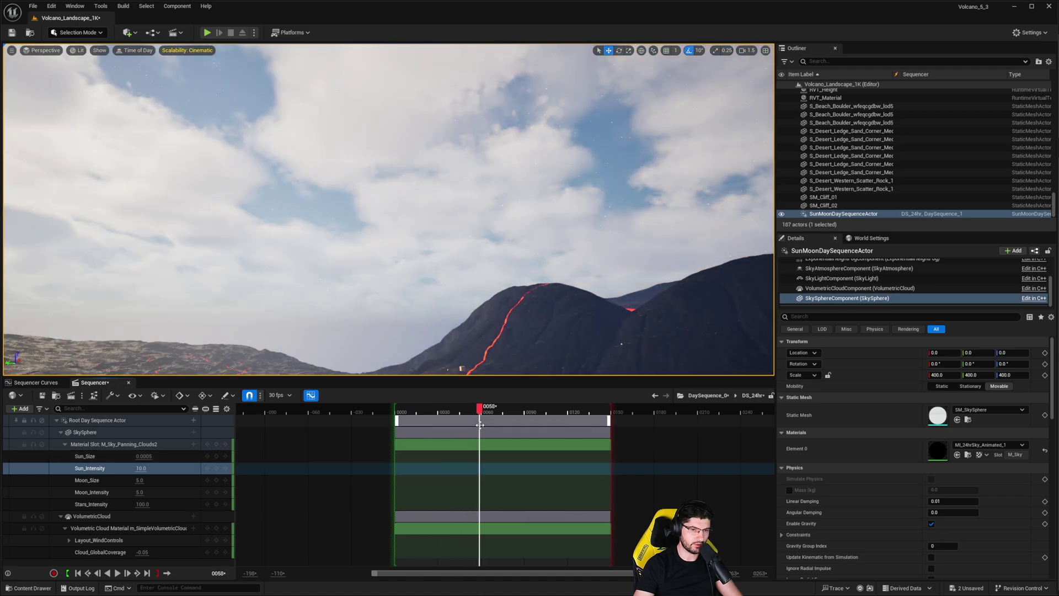
mouse_move(516, 325)
right_mouse_down()
mouse_move(497, 232)
mouse_move(436, 364)
right_mouse_up()
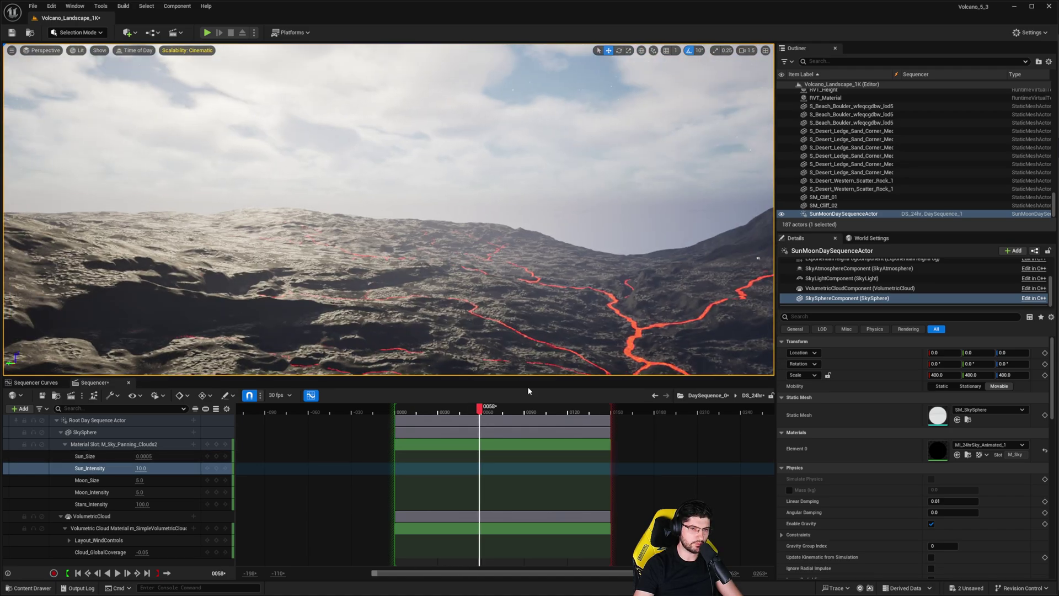
mouse_move(483, 411)
left_mouse_down()
mouse_move(452, 413)
mouse_move(462, 414)
left_mouse_up()
right_click_drag(381, 331, 315, 315)
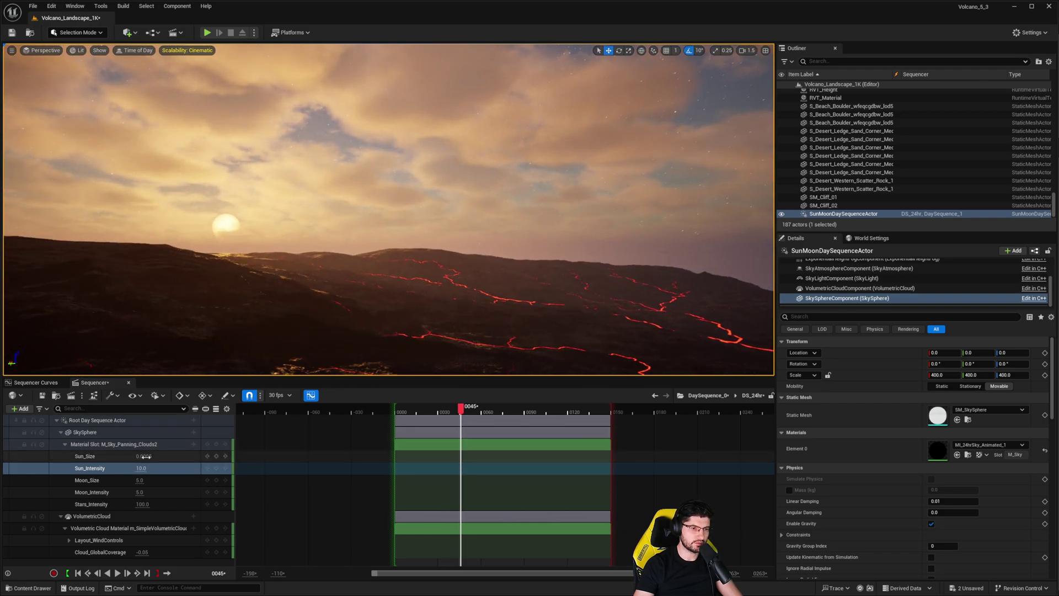
Step: Try a different Sun_Size for the SkySphere material and undo the change
left_click_drag(144, 457, 150, 469)
key("ctrl+z")
key("ctrl+z")
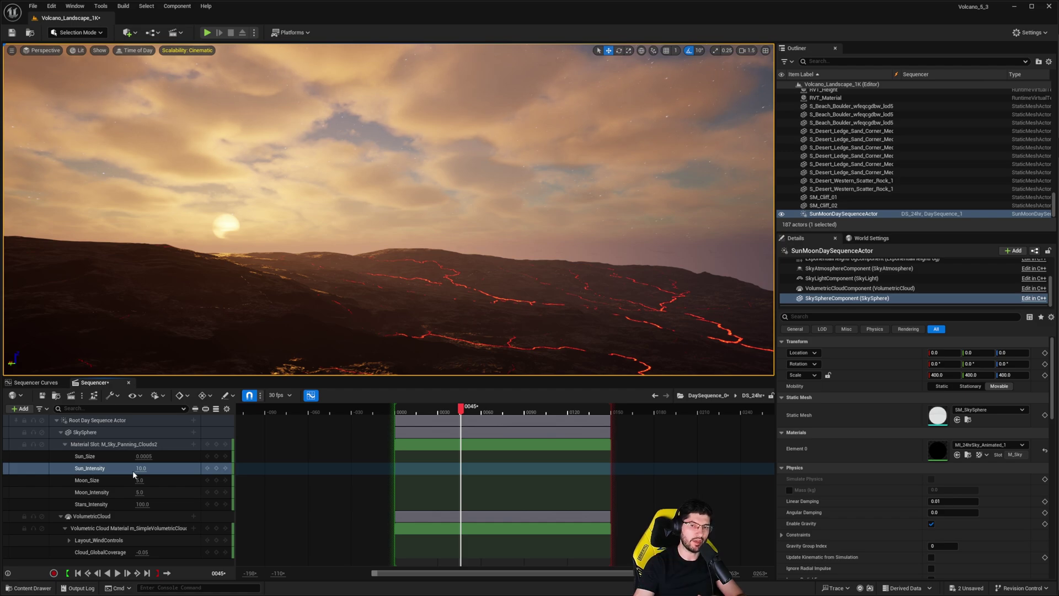
Step: Select the SunComponent, try a different light Intensity and undo the change
scroll(861, 282, "up", 5)
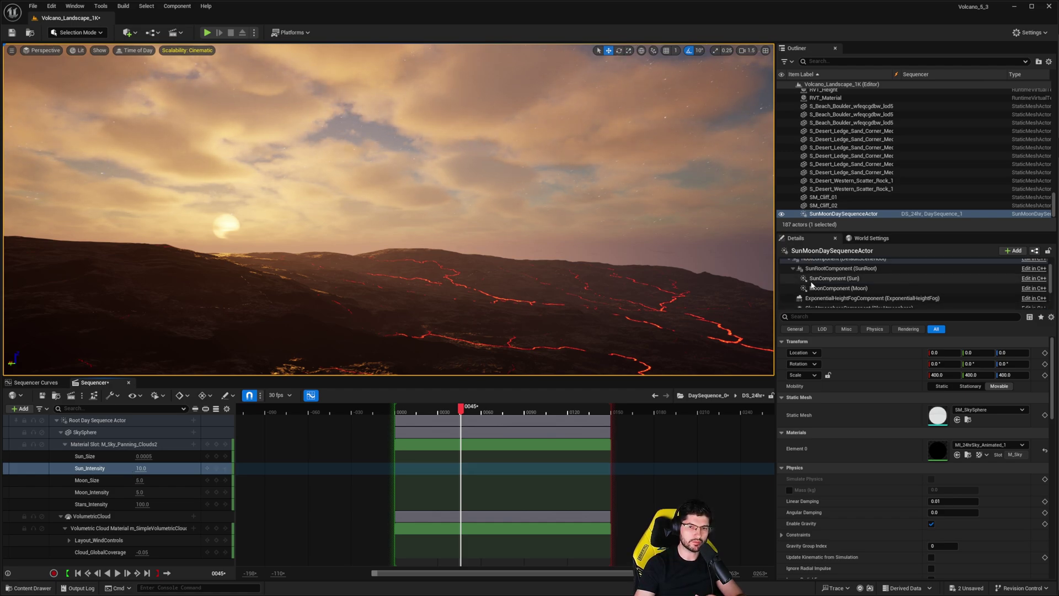
left_click(834, 293)
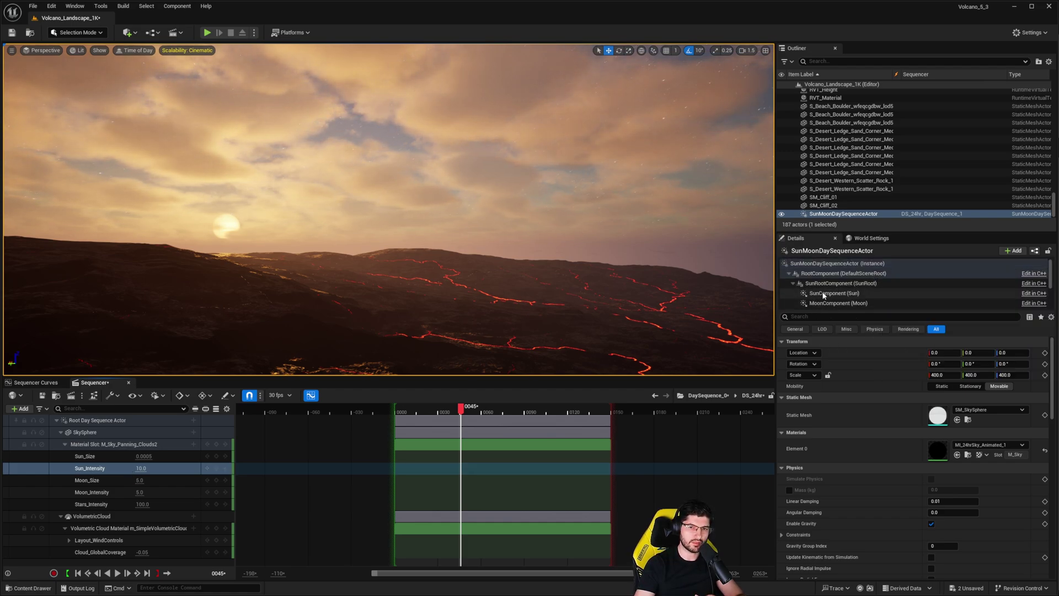
mouse_move(954, 409)
left_mouse_down()
mouse_move(975, 409)
mouse_move(962, 409)
left_mouse_up()
key("ctrl+z")
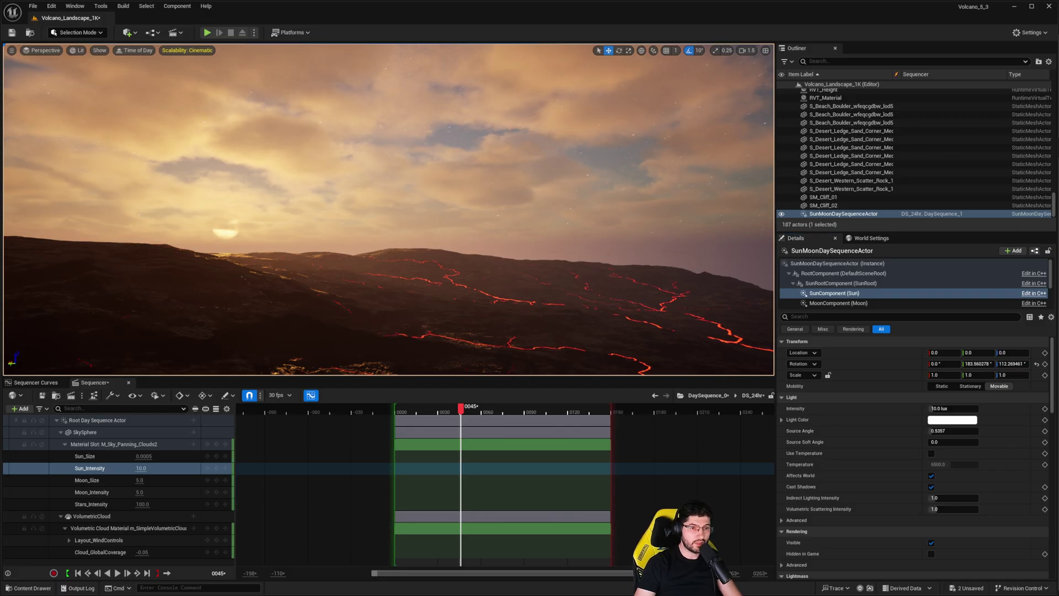
Step: Select the VolumetricCloud component of the day sequence actor and hide it in the level and in game
right_click_drag(676, 149, 663, 144)
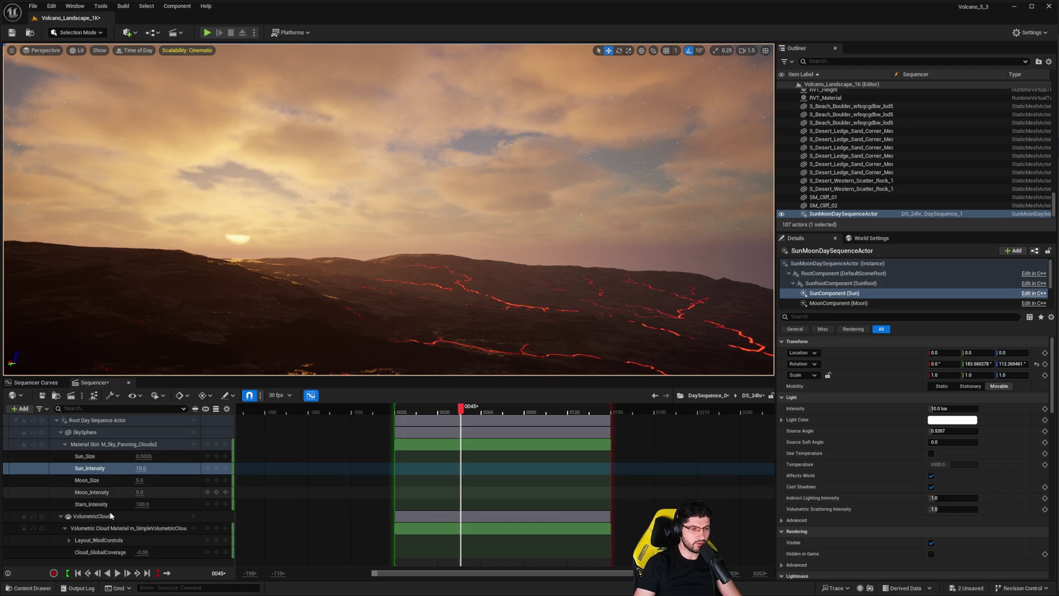
left_click(88, 516)
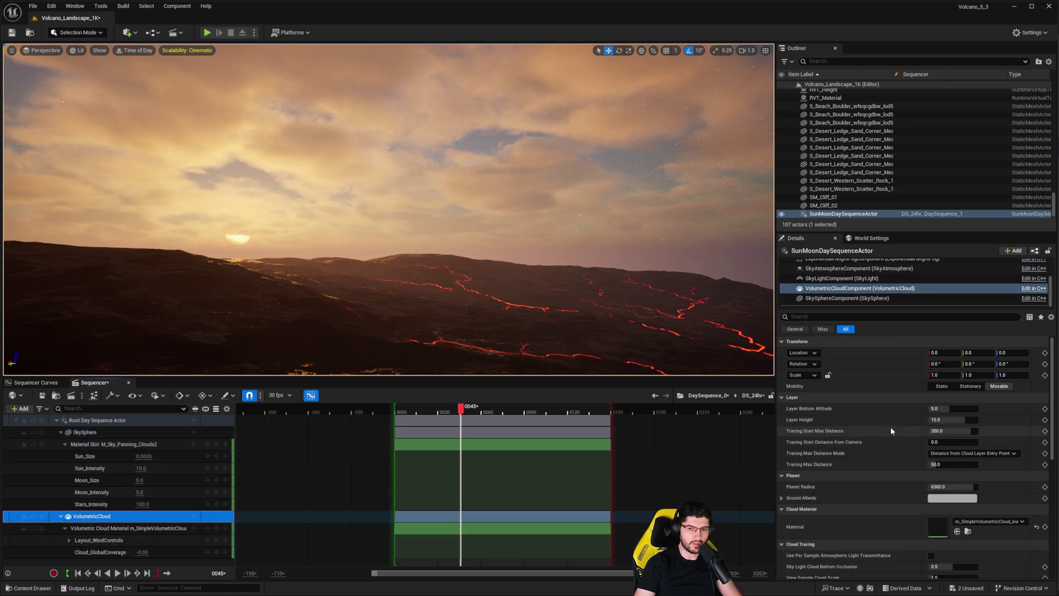
scroll(891, 430, "down", 3)
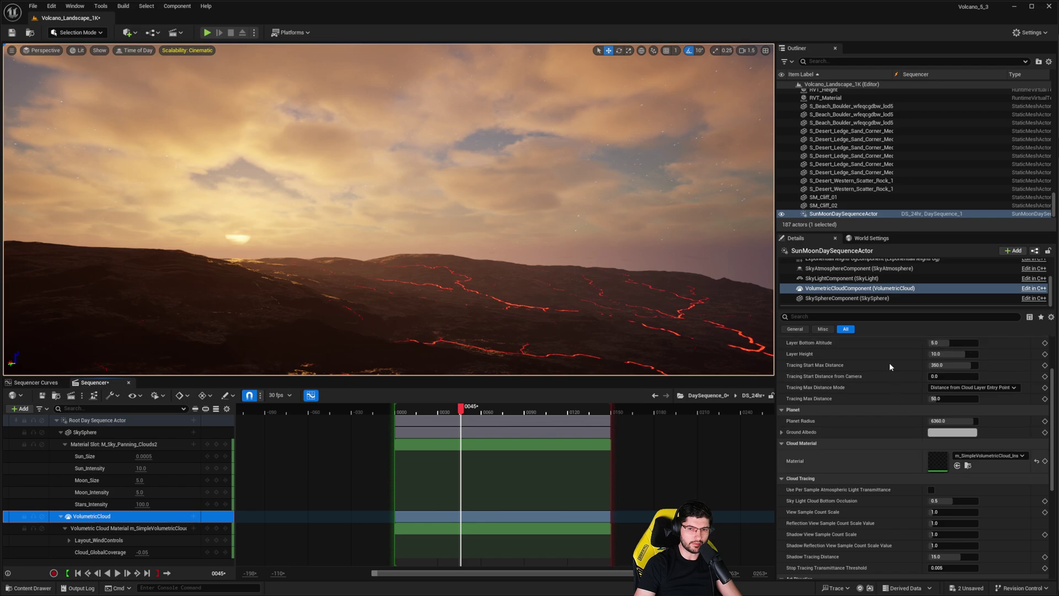
scroll(878, 420, "up", 2)
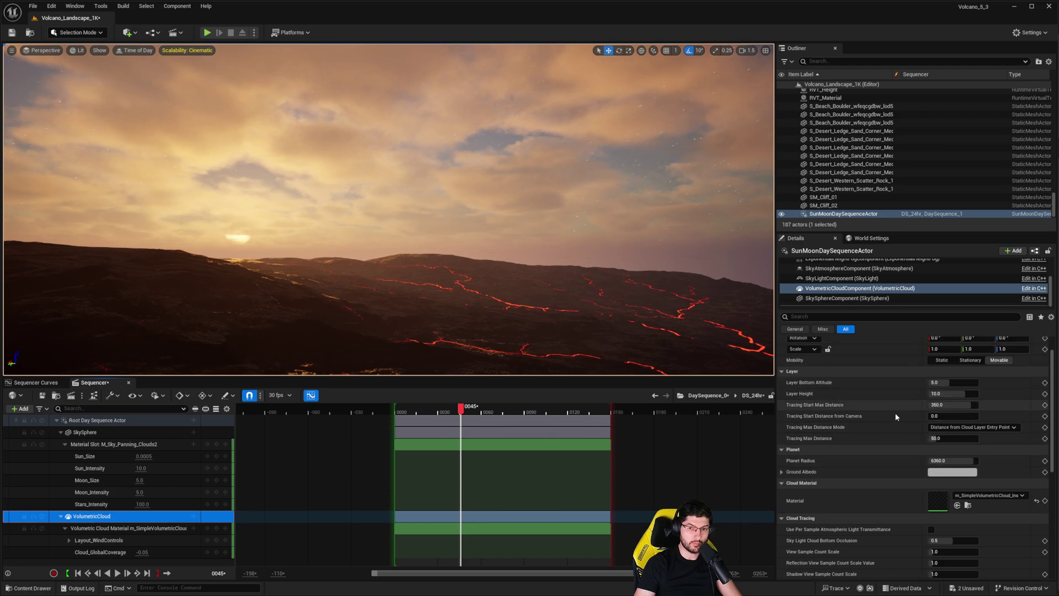
scroll(896, 419, "down", 10)
left_click(931, 461)
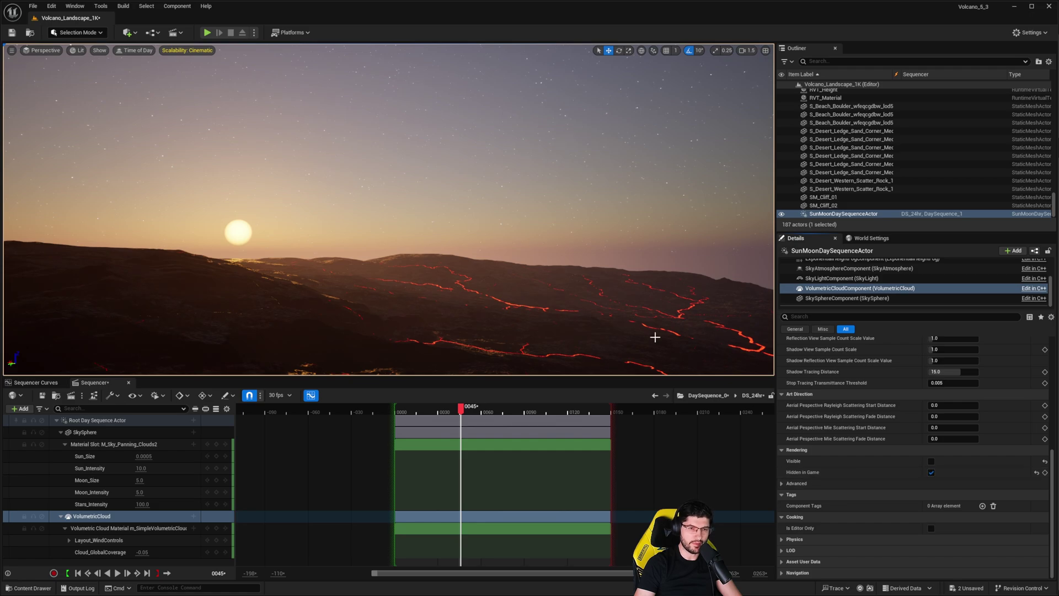
Step: Select BP_Atmos_Forge and try its own clouds by enabling Use Volumetric Clouds
left_click_drag(1054, 201, 1055, 83)
left_click(879, 100)
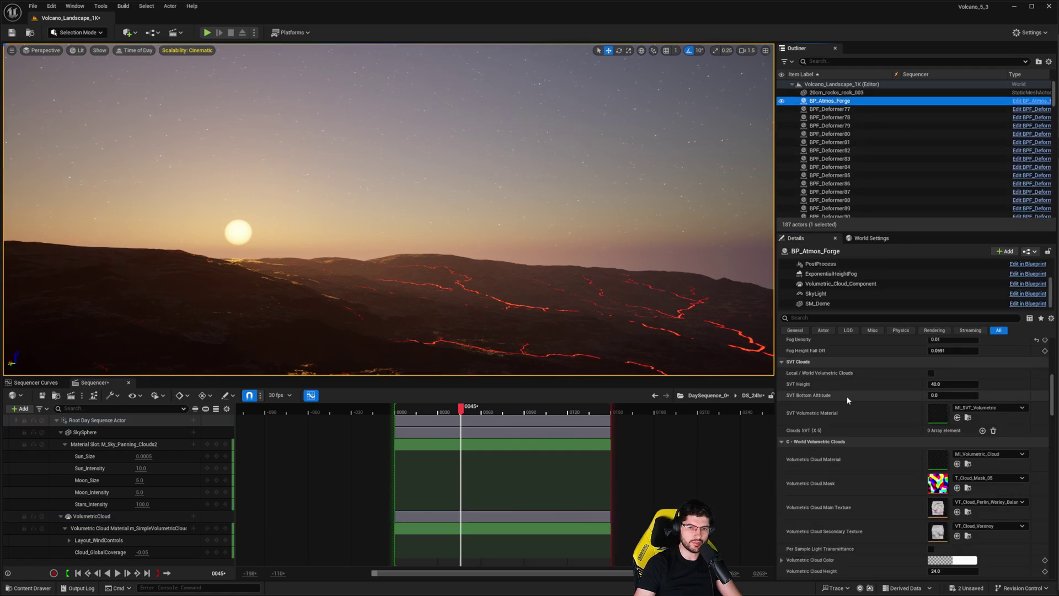
scroll(849, 397, "down", 10)
scroll(851, 398, "up", 2)
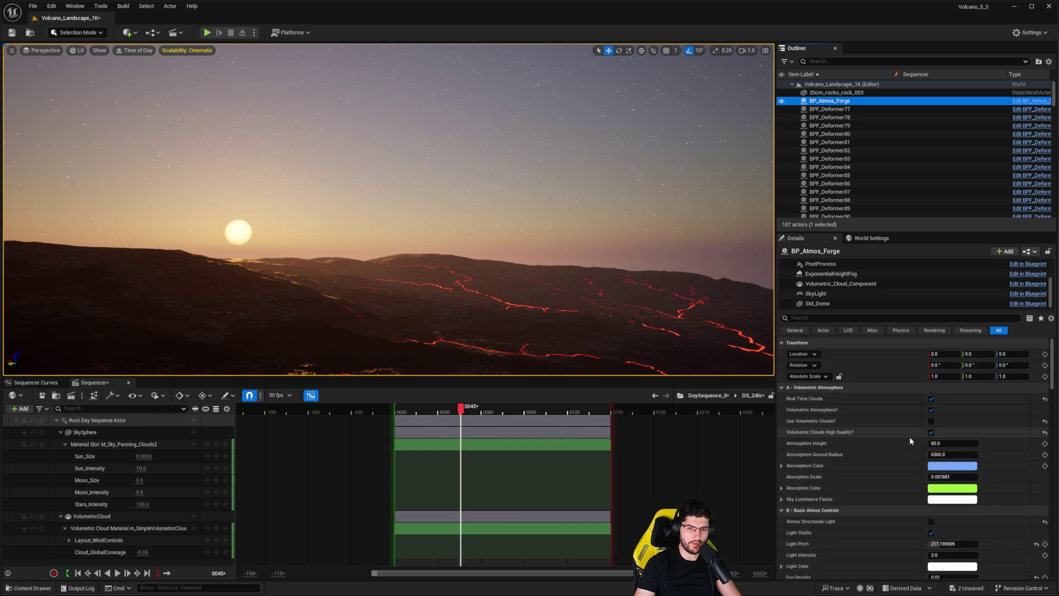
left_click(931, 421)
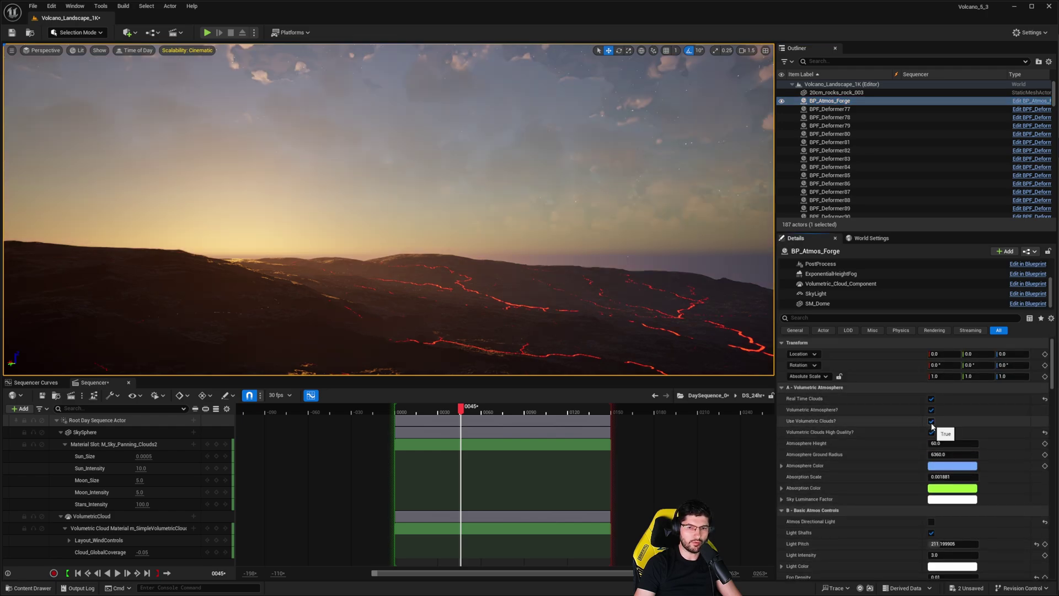
Step: Examine the BP_Atmos_Forge clouds at dusk and in daylight at frame 61, looking over the sky and lava terrain
right_click_drag(389, 221, 405, 116)
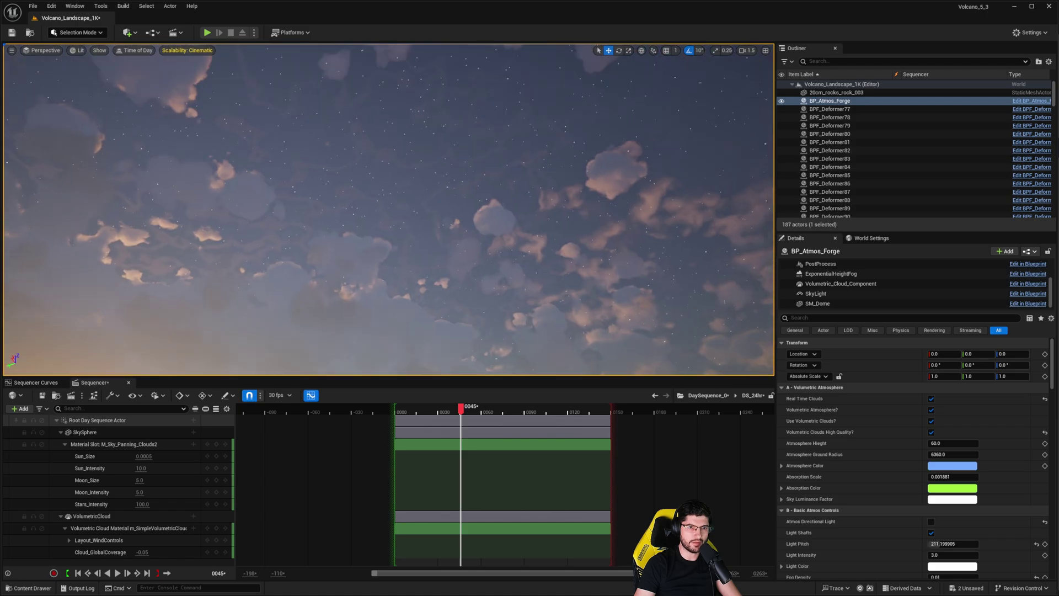
right_click_drag(347, 215, 382, 307)
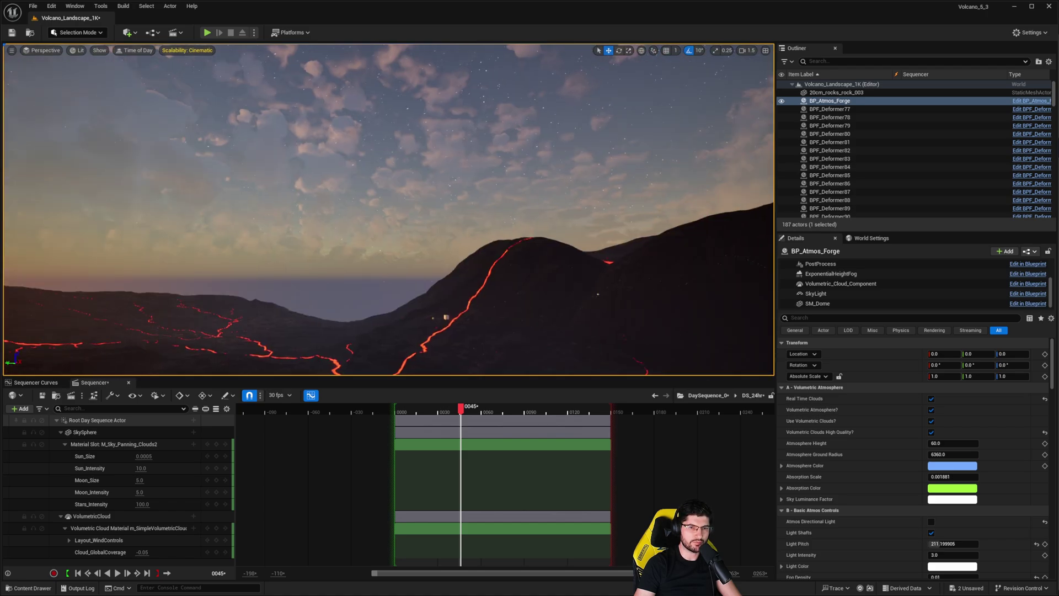
right_click_drag(464, 217, 414, 193)
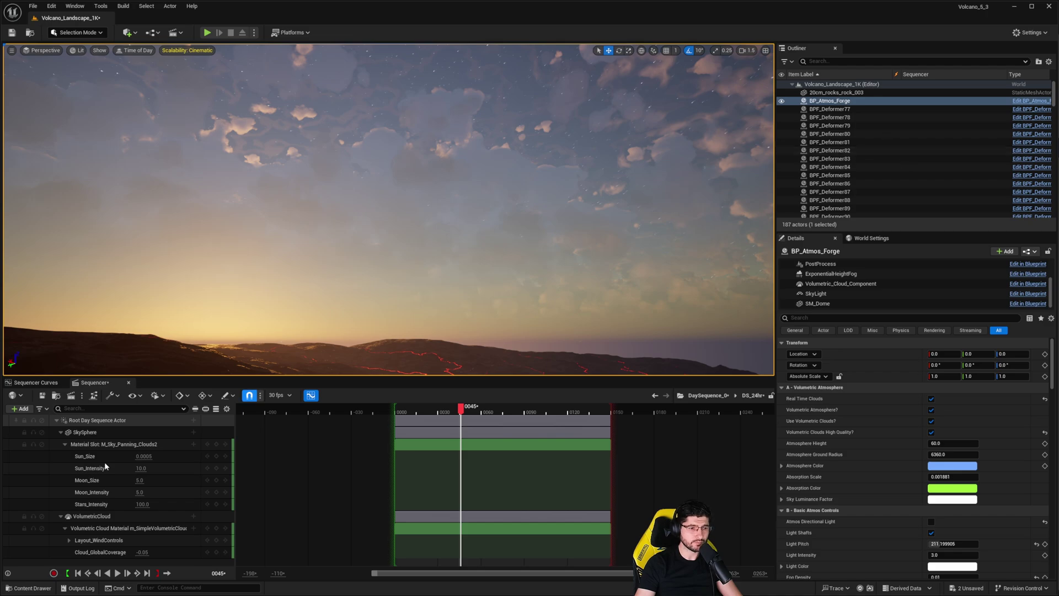
left_click_drag(471, 409, 484, 408)
right_click_drag(389, 210, 486, 160)
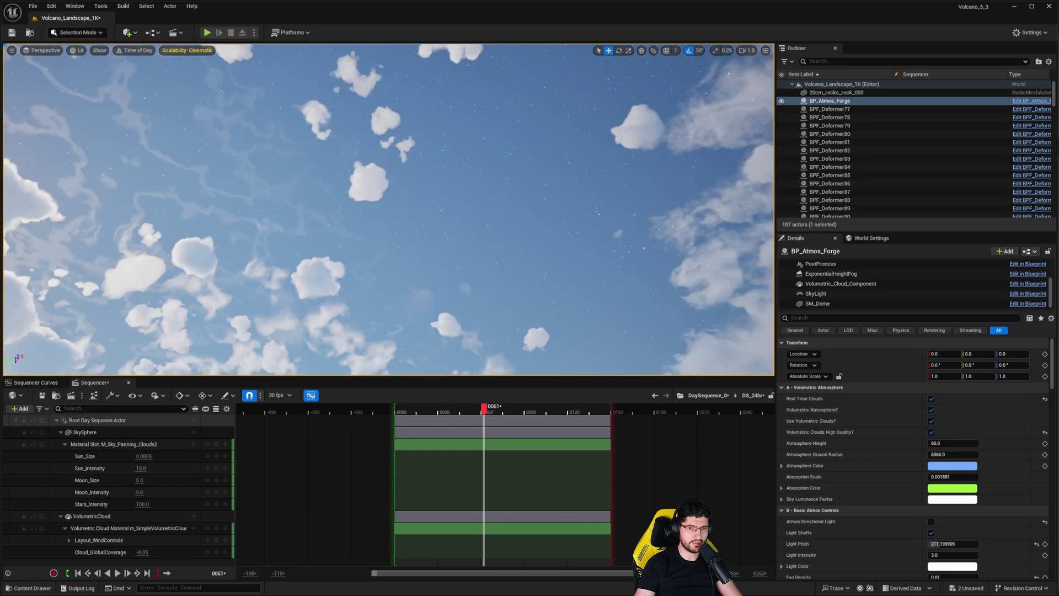
right_click_drag(674, 234, 673, 240)
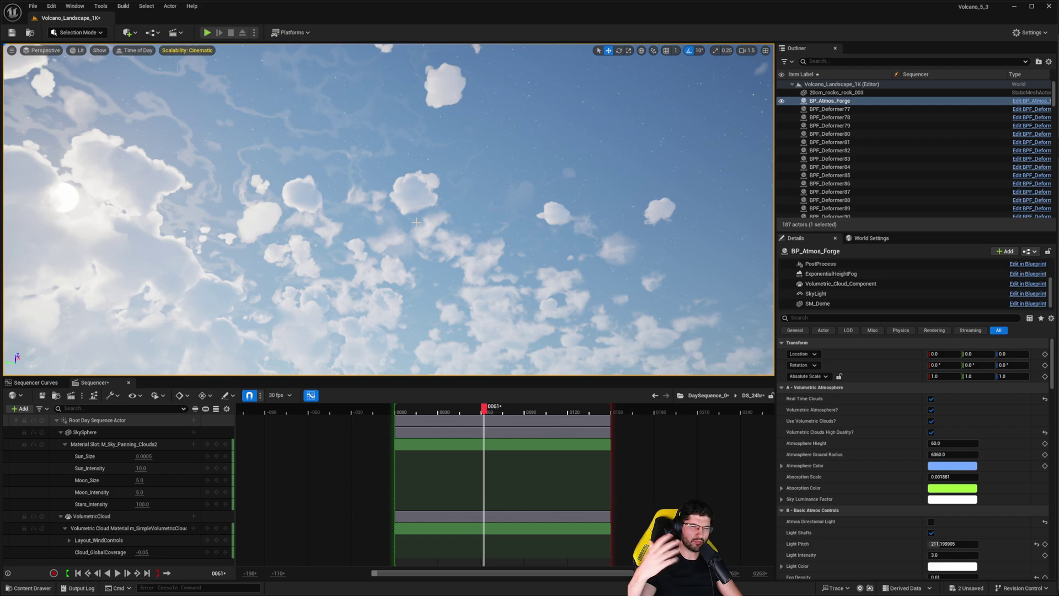
right_click_drag(416, 222, 422, 236)
right_click_drag(481, 169, 481, 168)
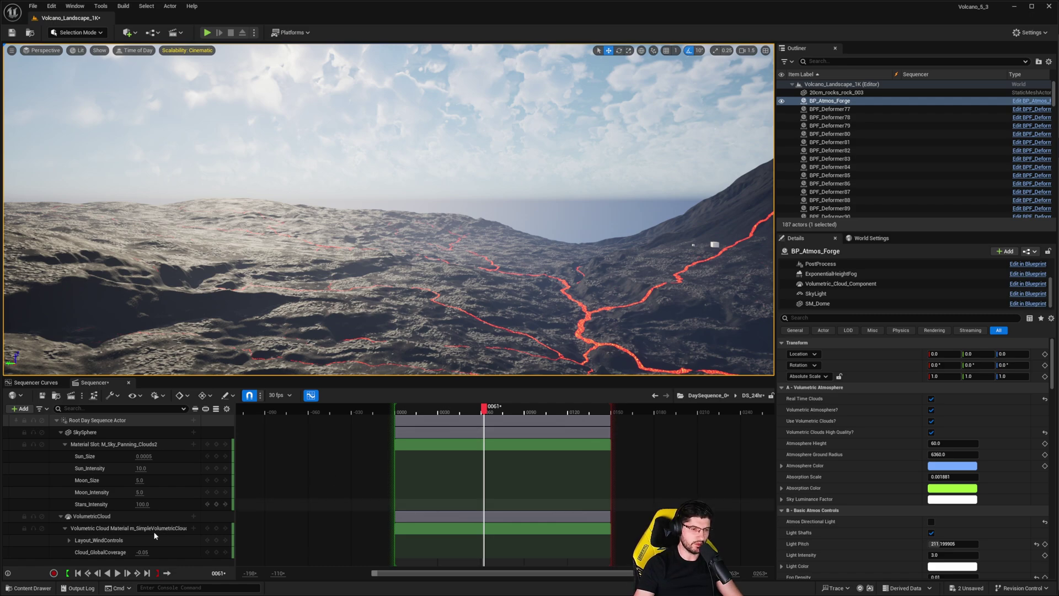
Step: Set the SkySphere's Stars_Intensity to 1 and check the daytime sky
left_click(145, 504)
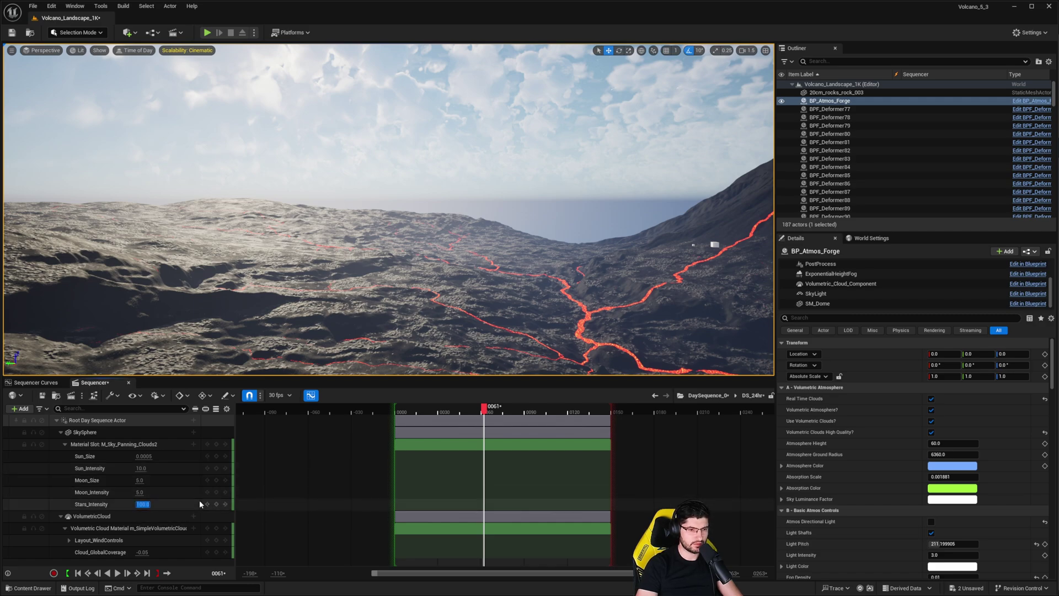
type("1")
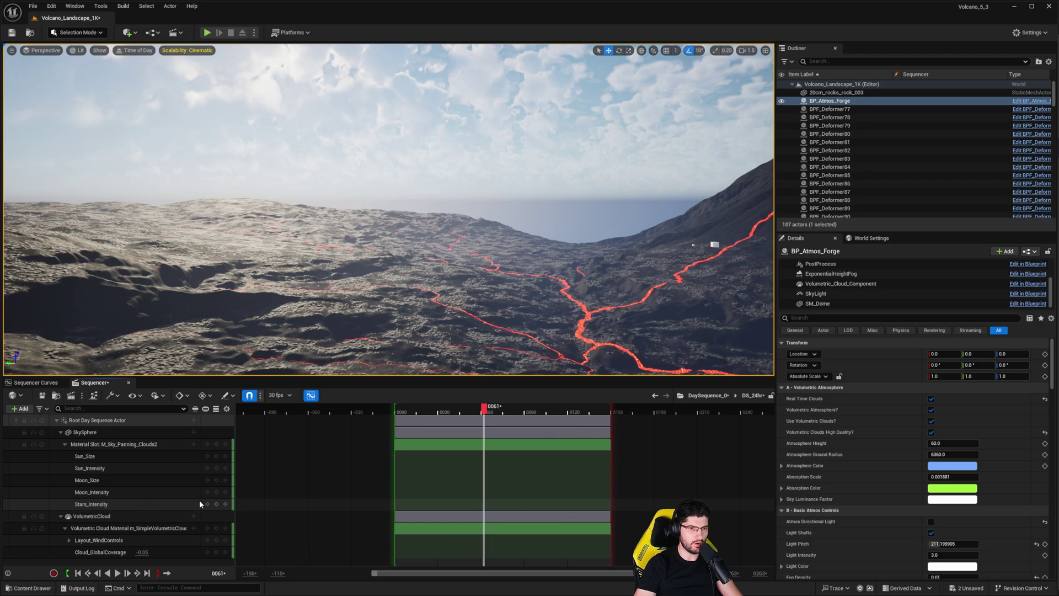
key("Return")
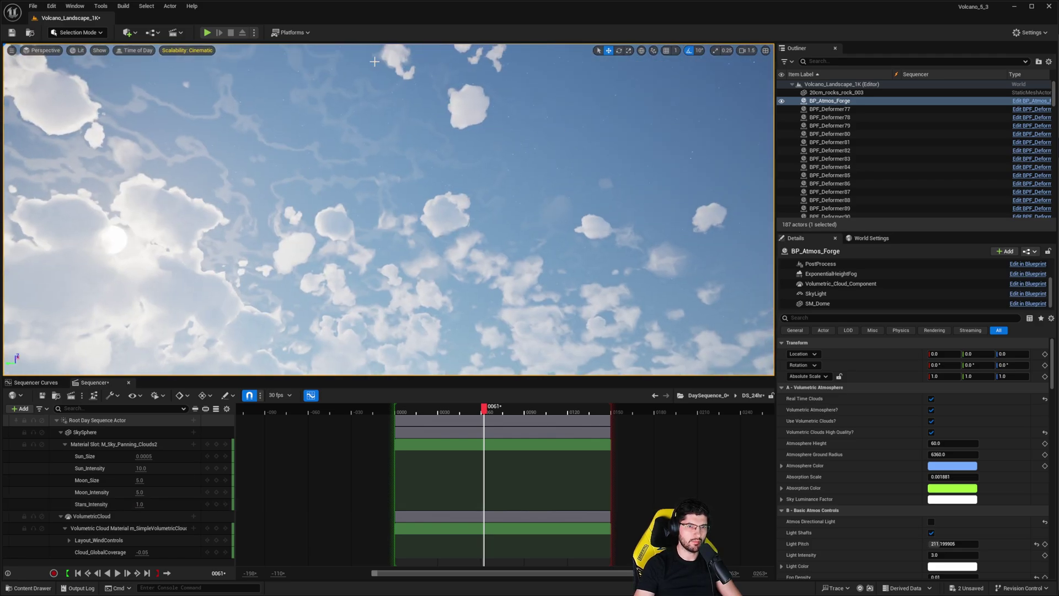
right_click_drag(389, 210, 469, 207)
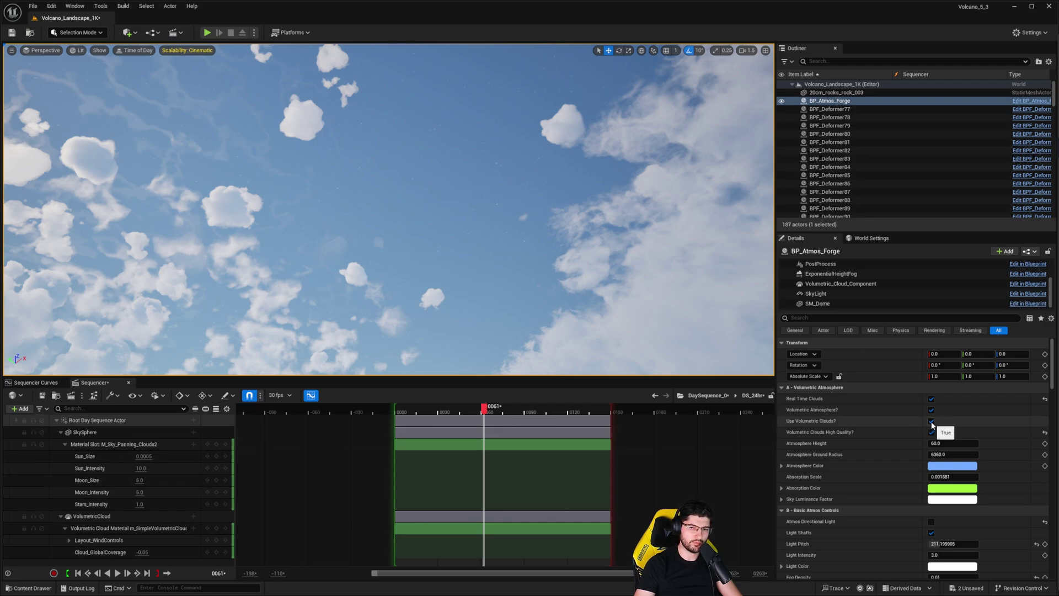
Step: Disable Use Volumetric Clouds on BP_Atmos_Forge and restore the VolumetricCloud component's visibility in the level and in game
left_click(931, 421)
right_click_drag(387, 210, 365, 199)
left_click(110, 516)
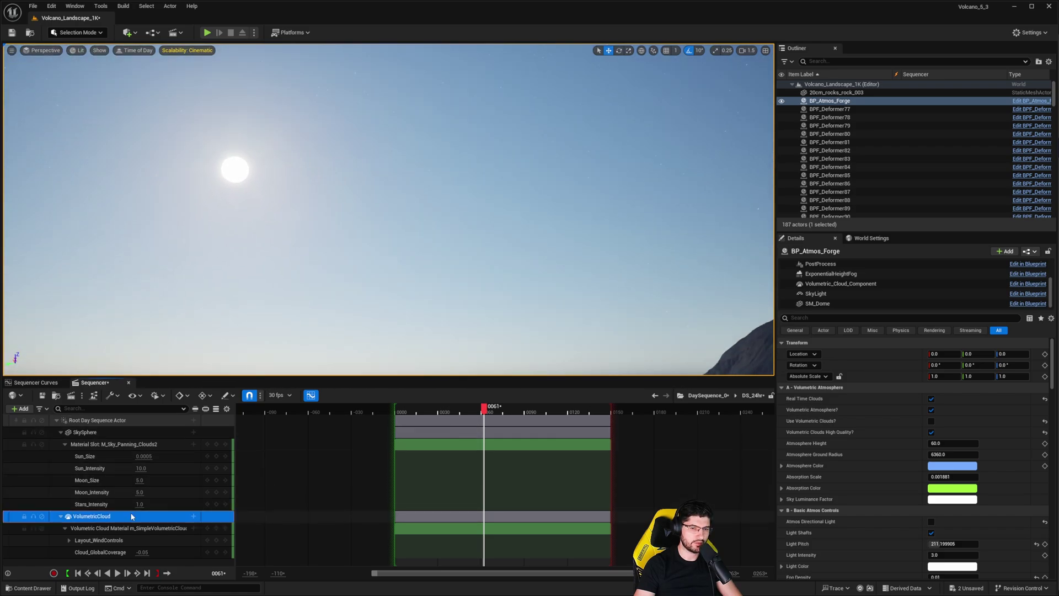
scroll(870, 513, "down", 2)
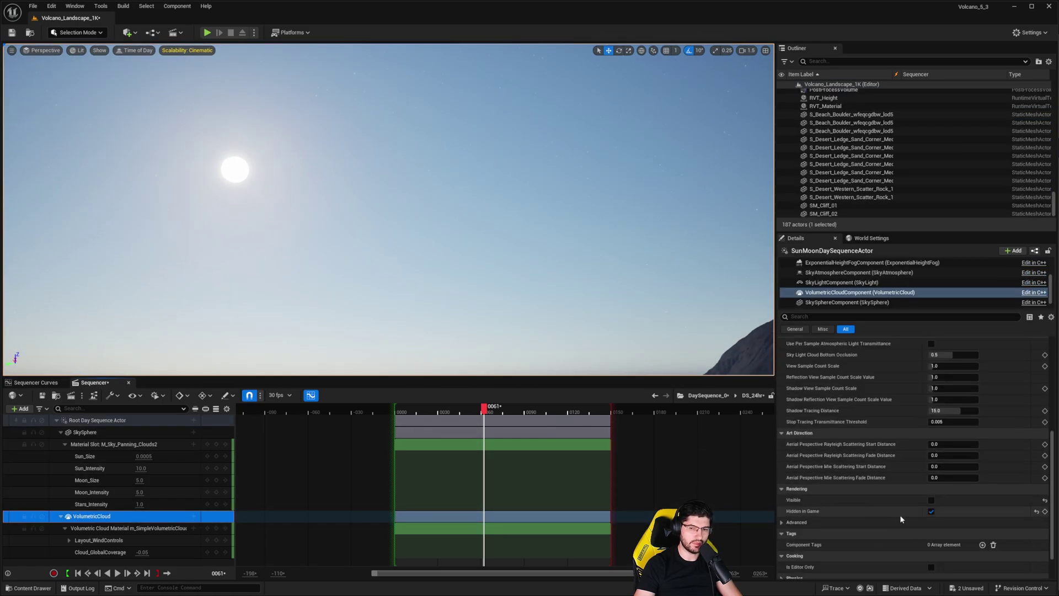
left_click(931, 500)
left_click(931, 512)
left_click(932, 512)
Step: Try a Stars_Intensity of 0.05, restore it to 1 and check the night sky at frame 36
right_click_drag(598, 271, 598, 187)
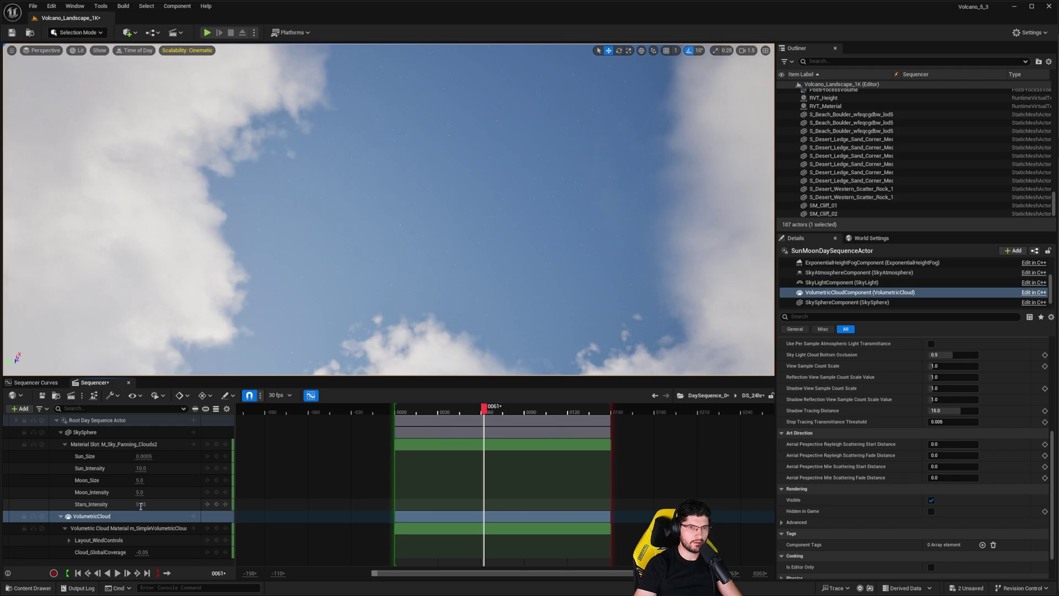
right_click_drag(414, 184, 474, 177)
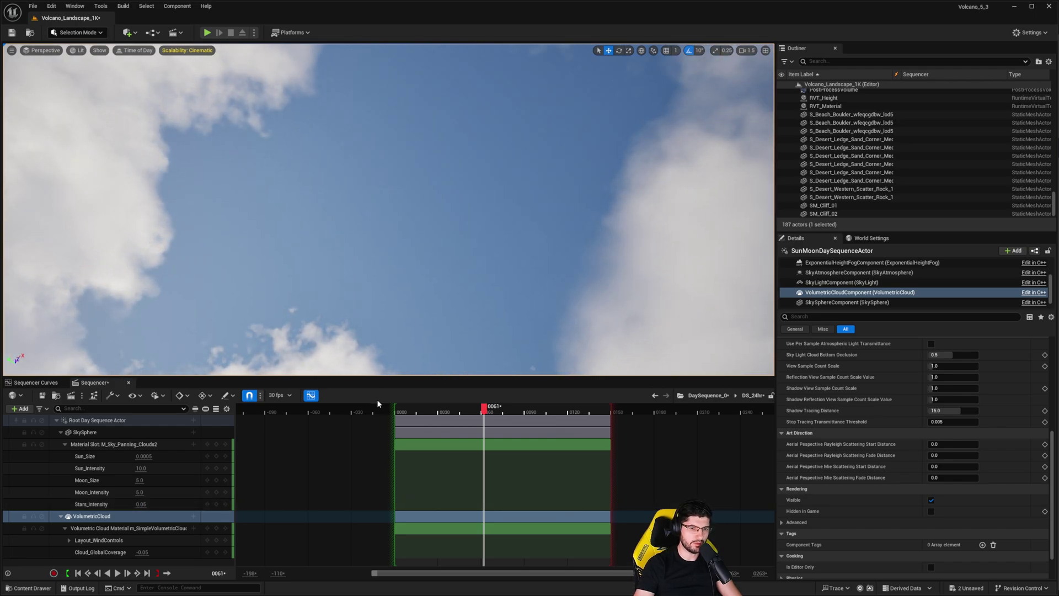
left_click(415, 411)
left_click_drag(414, 411, 449, 420)
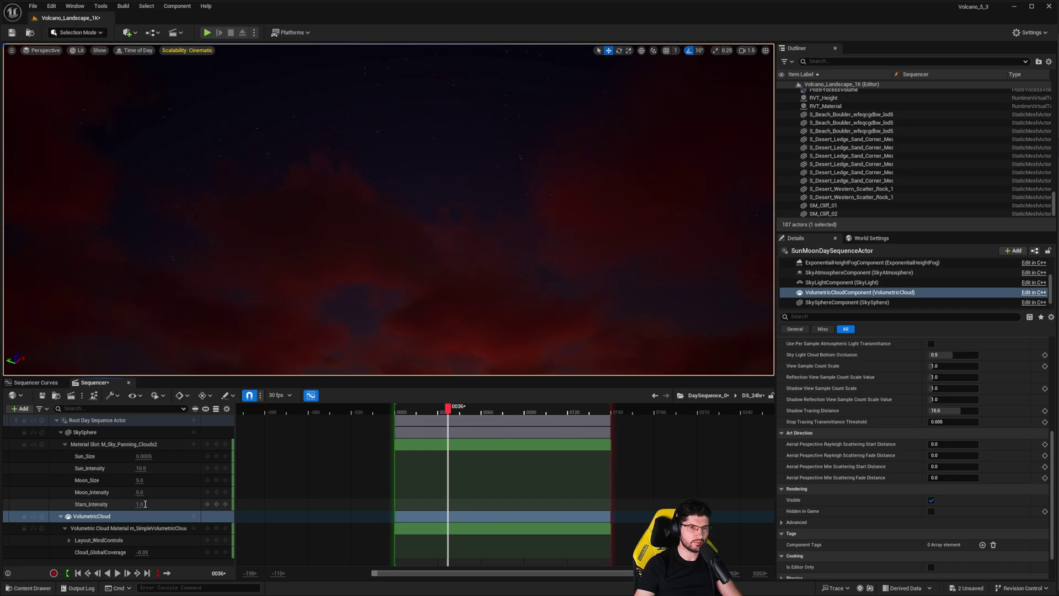
right_click_drag(484, 255, 444, 234)
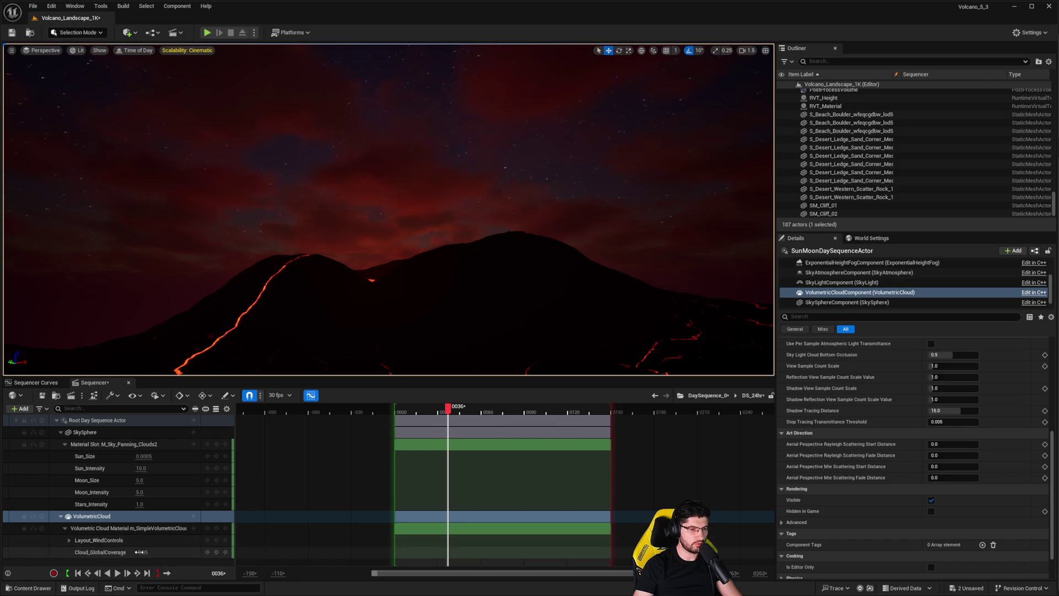
Step: Go to daylight at frame 59 and set the VolumetricCloud material's Cloud_GlobalCoverage to 1
left_click_drag(490, 416, 480, 412)
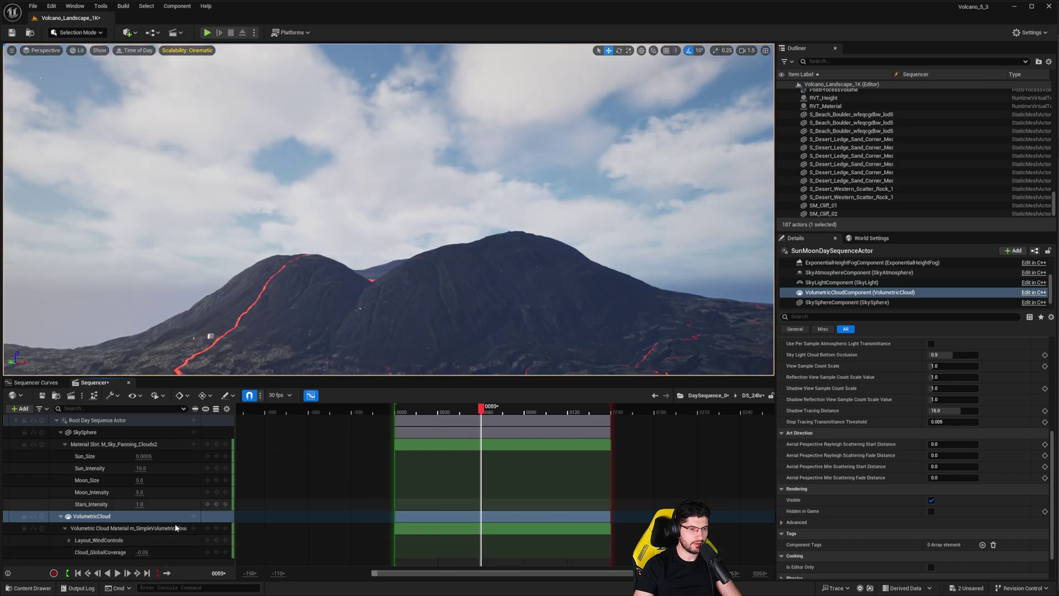
left_click_drag(141, 552, 179, 553)
right_click_drag(361, 326, 400, 226)
right_click_drag(386, 166, 387, 232)
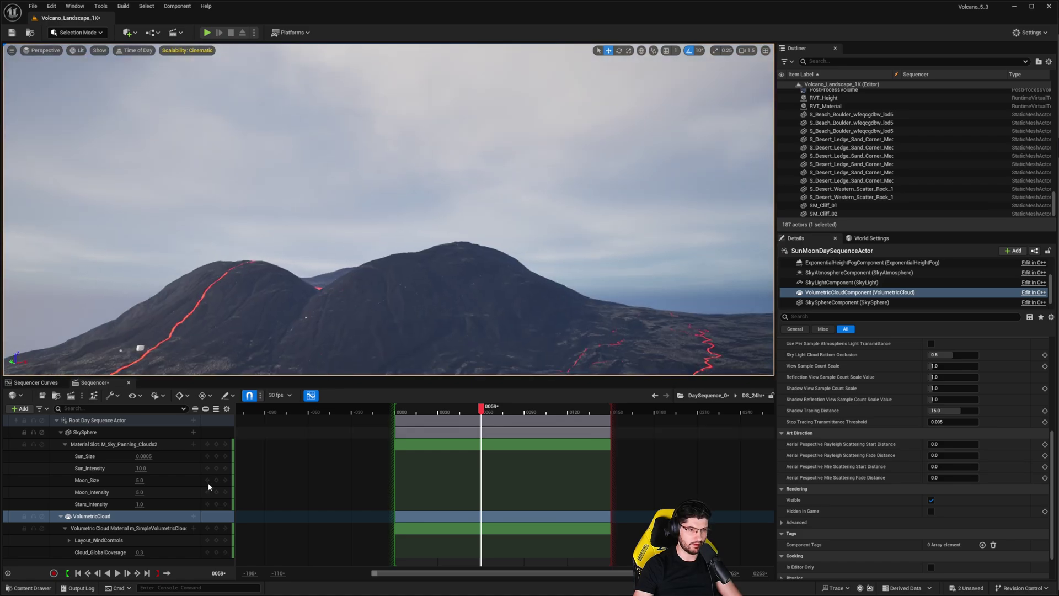
left_click_drag(141, 551, 105, 551)
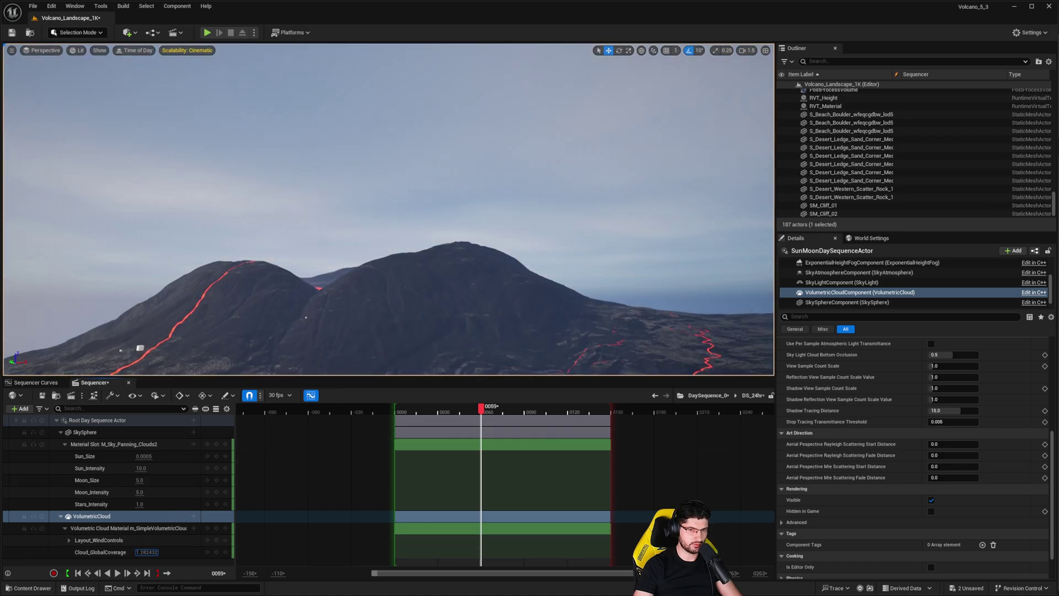
type("1")
key("Return")
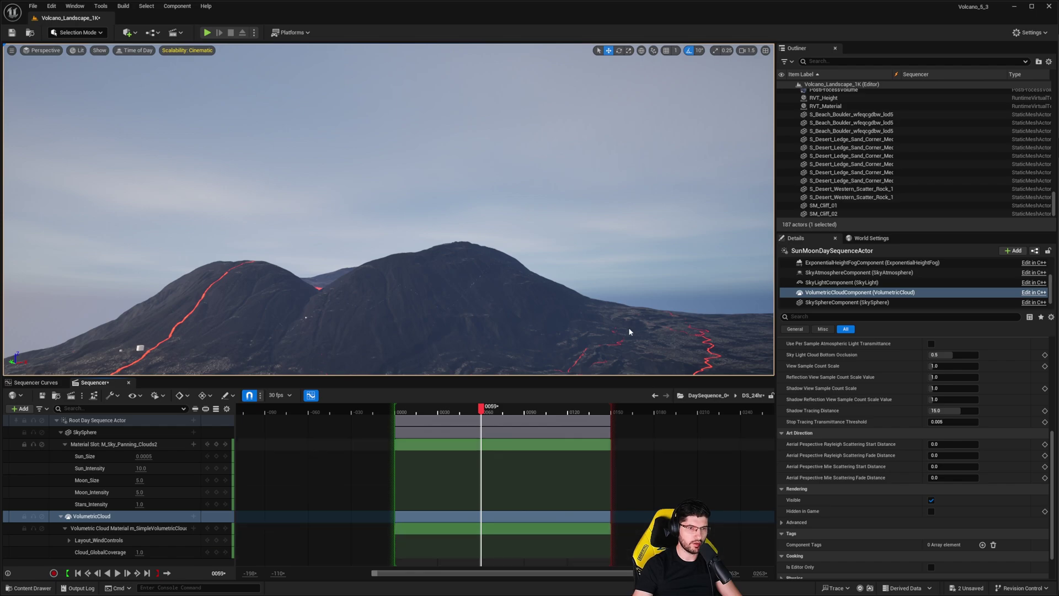
Step: Scrub to frame 42 and on to frame 89, examining the clouded sky over the lava field
right_click_drag(630, 332, 745, 276)
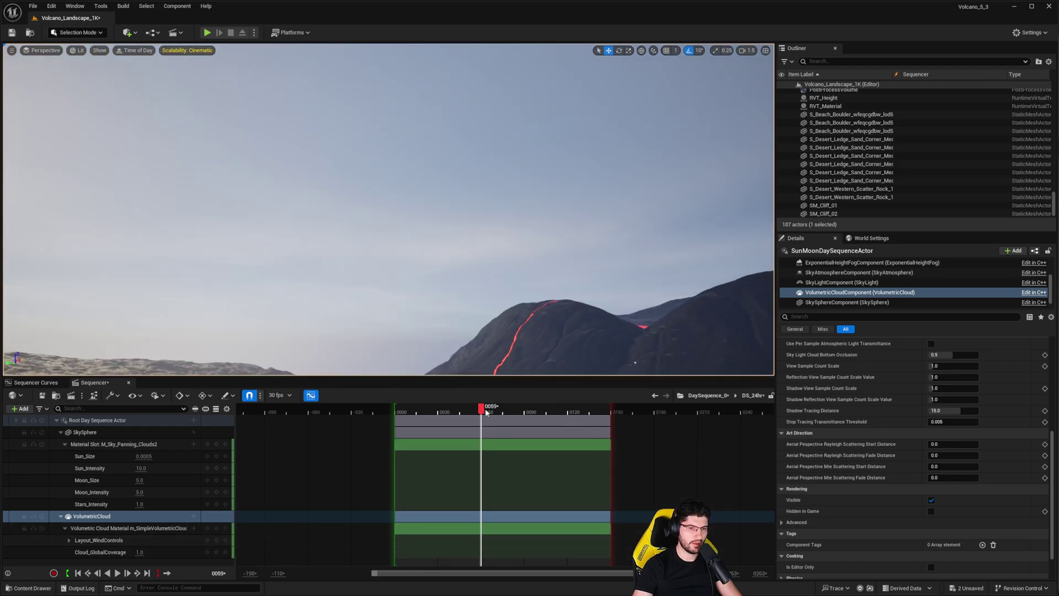
left_click_drag(487, 412, 457, 408)
right_click_drag(329, 254, 458, 248)
right_click_drag(388, 224, 221, 270)
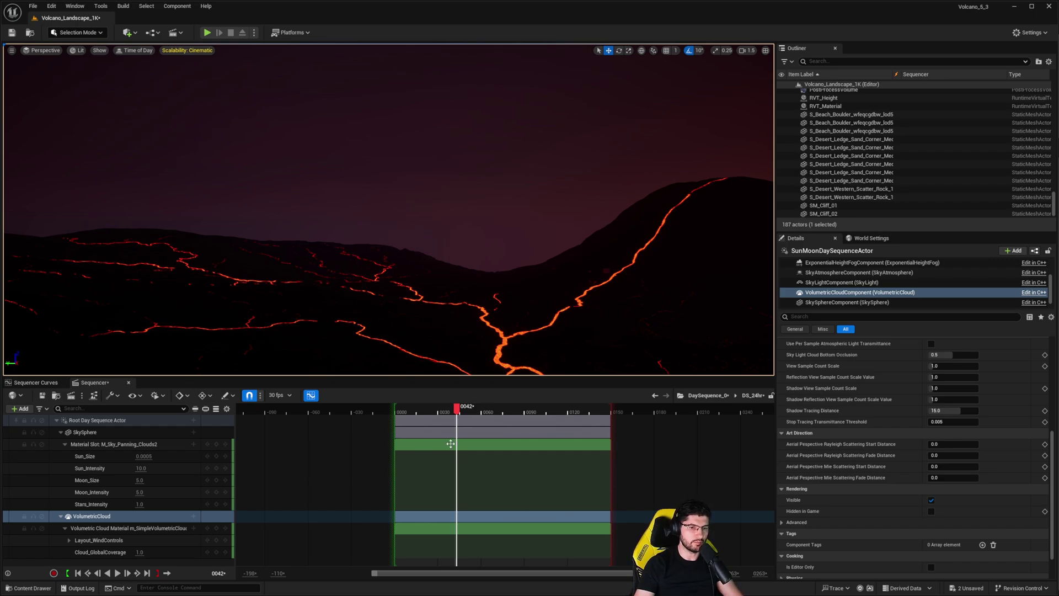
left_click_drag(438, 413, 524, 411)
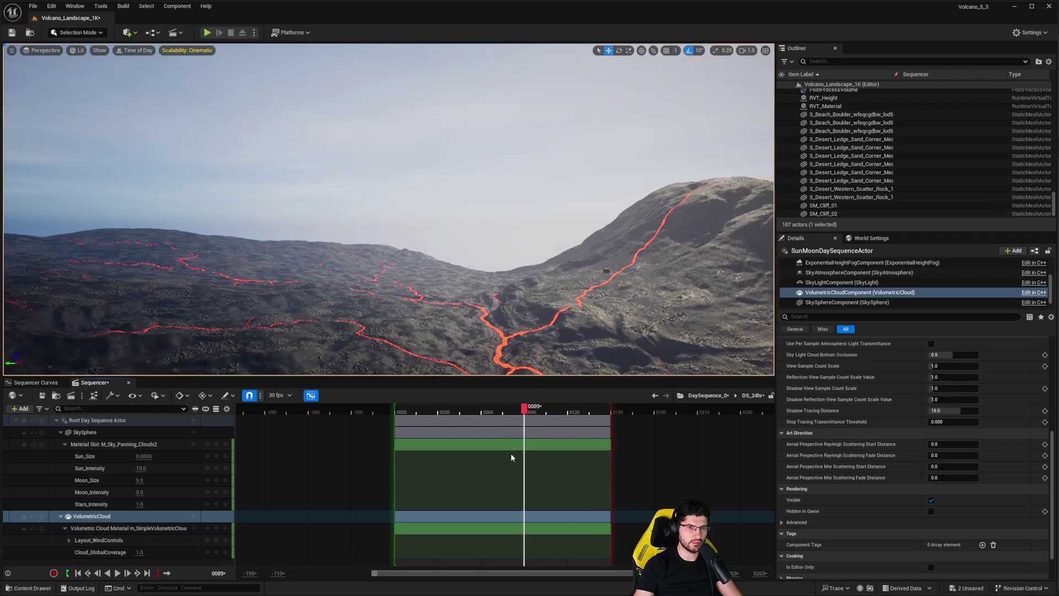
Step: Scrub to frame 116 and back to 21, examining the glowing lava and volcano under the night sky
left_click_drag(512, 458, 564, 523)
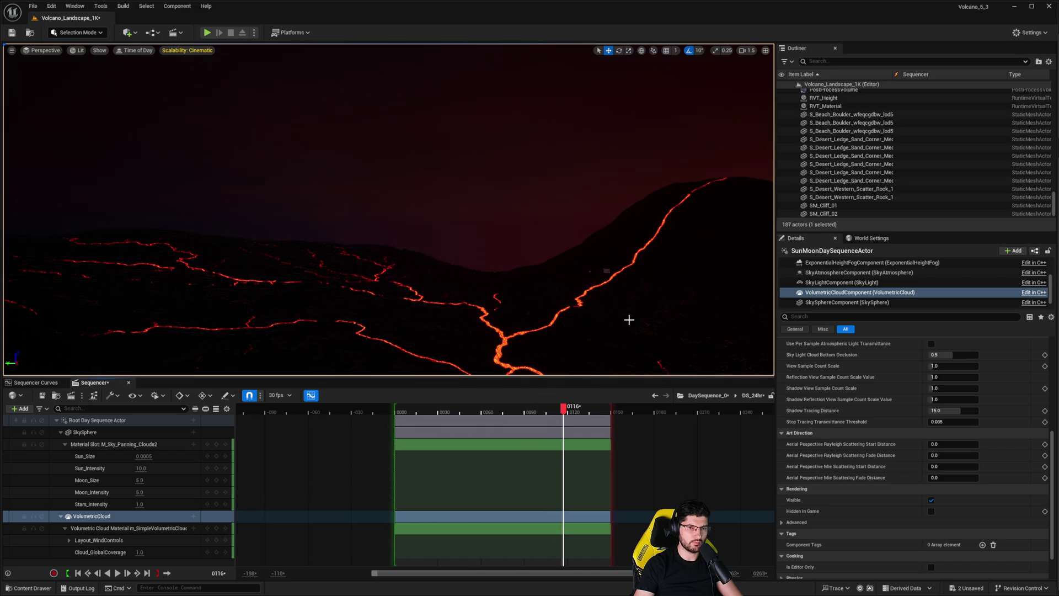
right_click_drag(478, 218, 585, 208)
right_click_drag(471, 286, 488, 304)
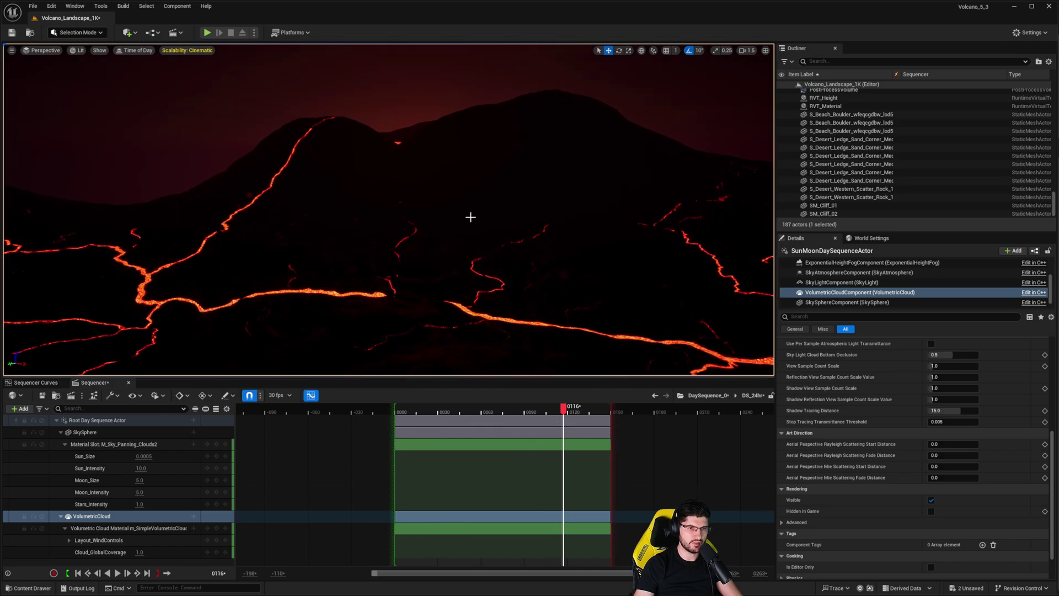
right_click_drag(470, 216, 463, 215)
right_click_drag(485, 148, 459, 127)
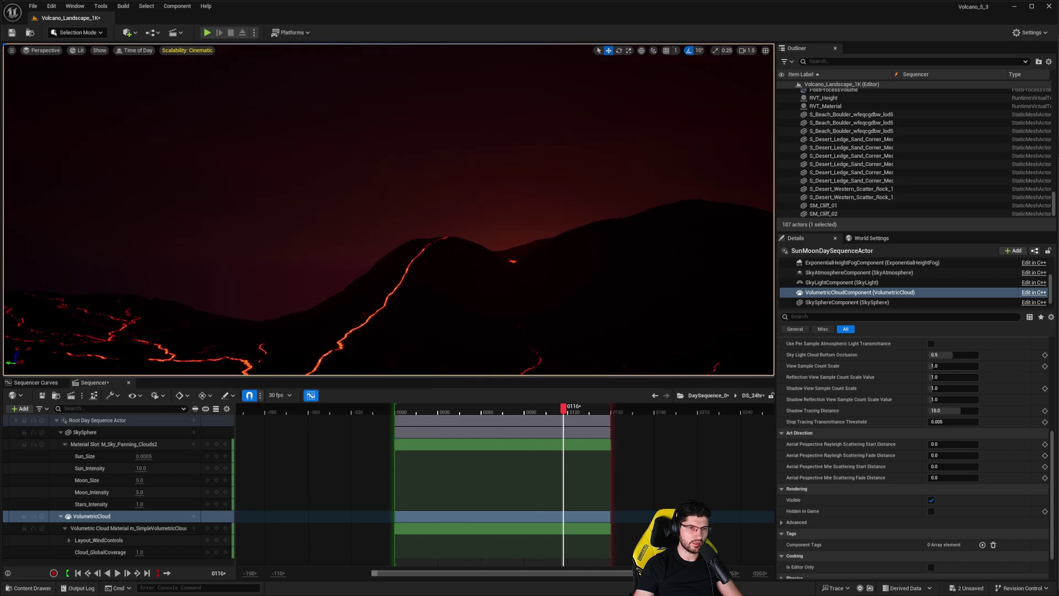
left_click_drag(564, 410, 426, 410)
mouse_move(586, 210)
right_mouse_down()
mouse_move(574, 207)
mouse_move(585, 211)
right_mouse_up()
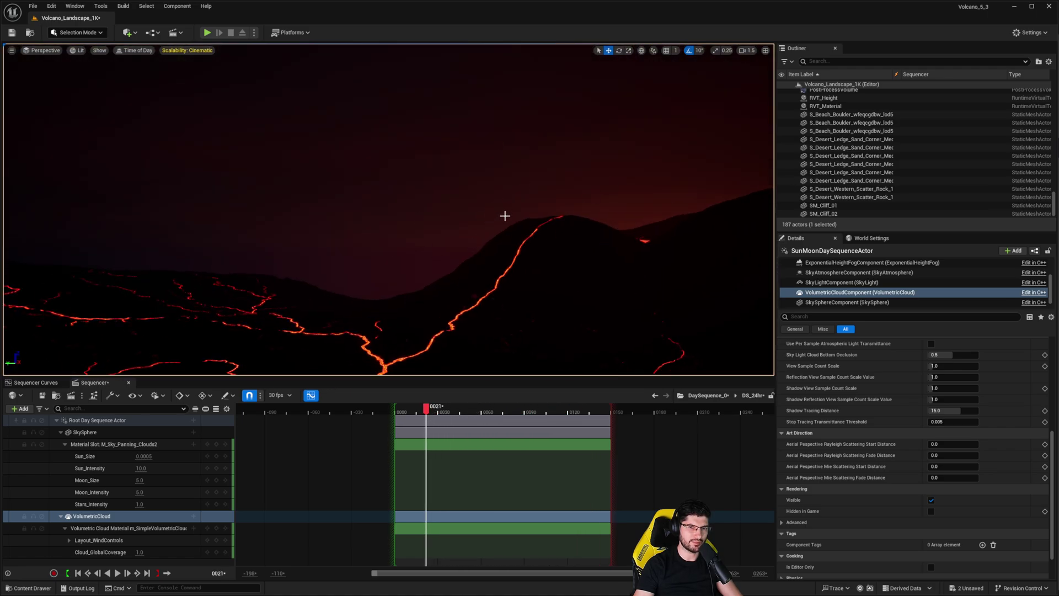
Step: Rotate the MoonComponent of the SunMoonDaySequenceActor to -35° on Y and -42° on Z, lighting the sky in view
right_click_drag(516, 214, 431, 213)
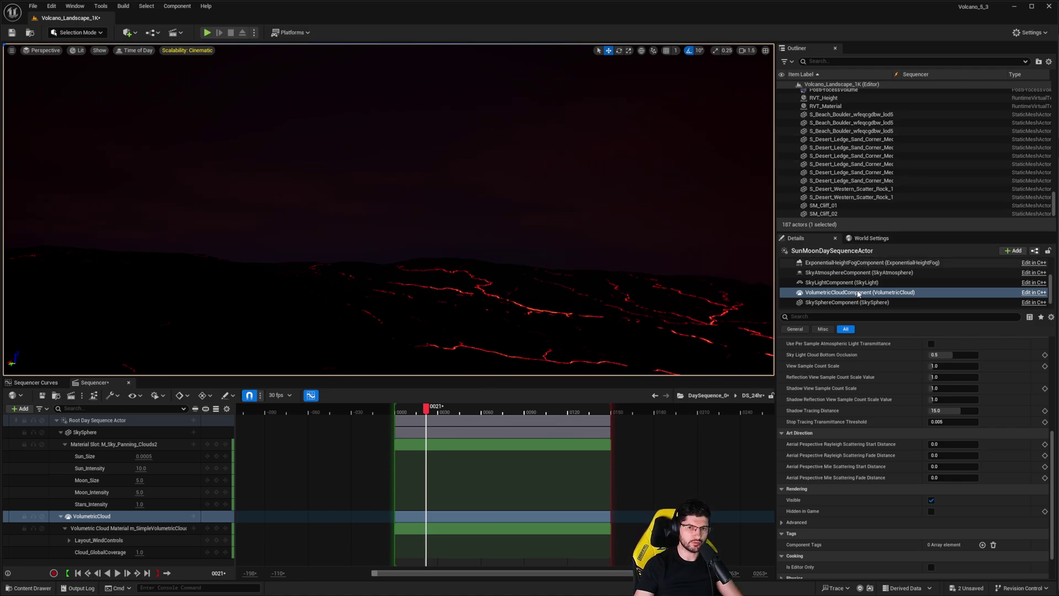
scroll(855, 294, "up", 2)
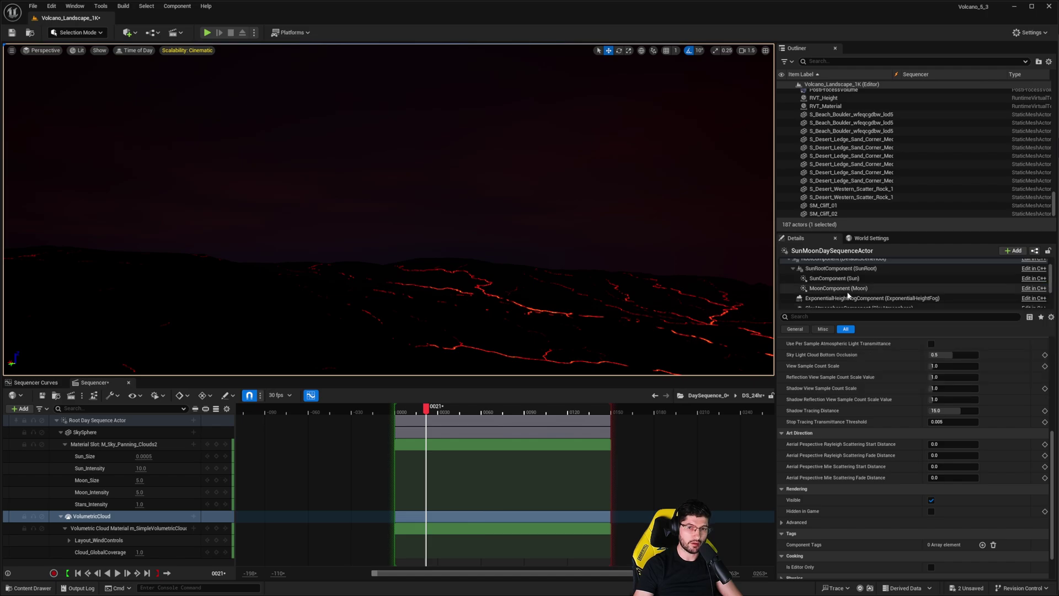
left_click(845, 289)
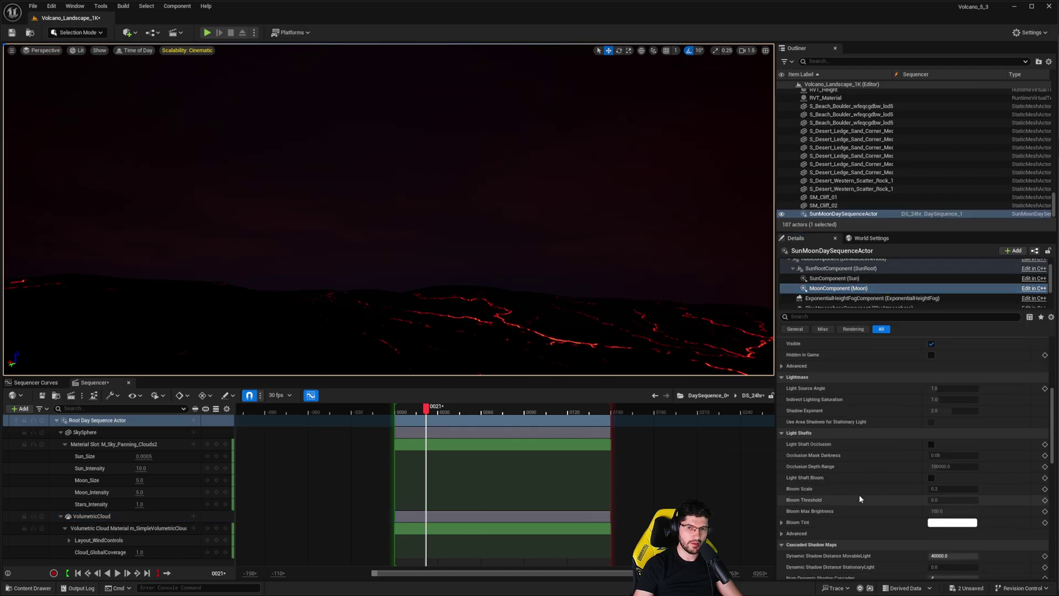
scroll(874, 485, "up", 5)
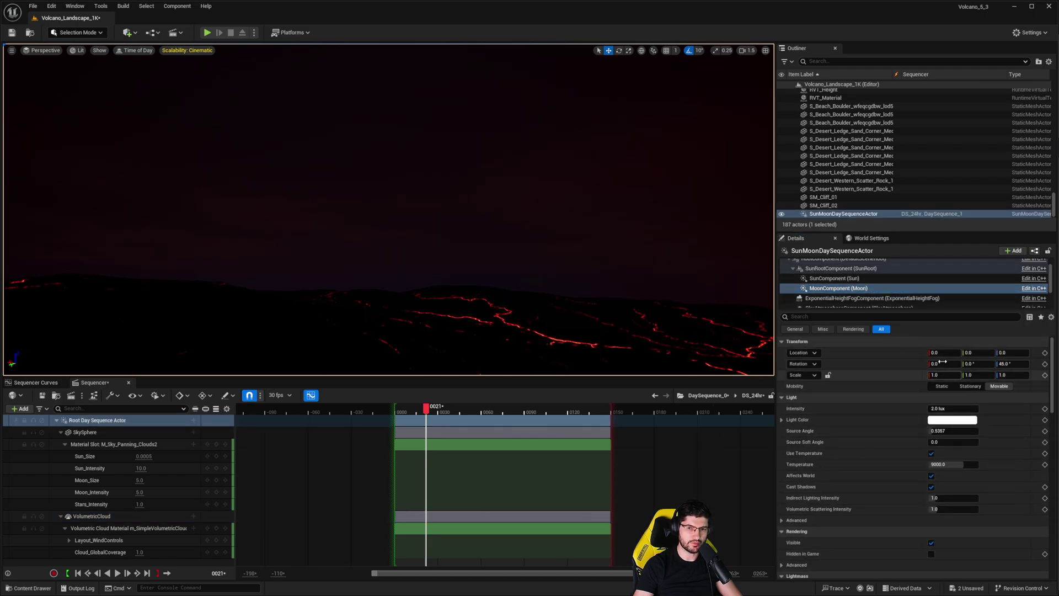
left_click_drag(944, 364, 906, 364)
right_click_drag(634, 265, 387, 242)
mouse_move(971, 365)
left_mouse_down()
mouse_move(996, 363)
mouse_move(982, 363)
left_mouse_up()
key("ctrl+z")
right_click_drag(406, 232, 182, 232)
mouse_move(977, 365)
left_mouse_down()
mouse_move(966, 364)
mouse_move(976, 365)
left_mouse_up()
right_click_drag(439, 291, 434, 243)
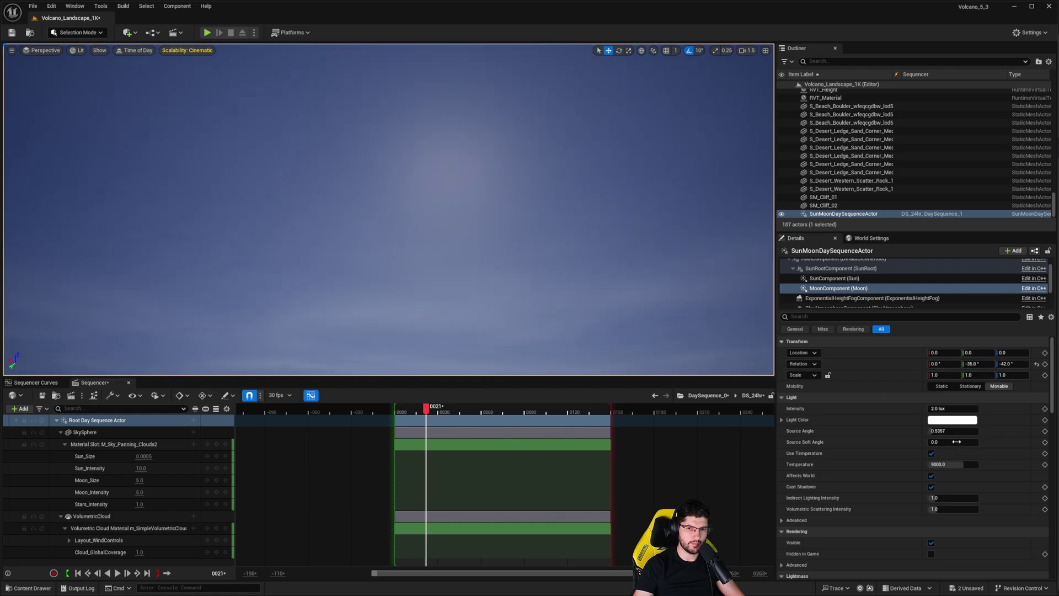
Step: Try MoonComponent intensities of 0.1 and 0.5 lux, and settle on 0.2 lux
left_click(955, 408)
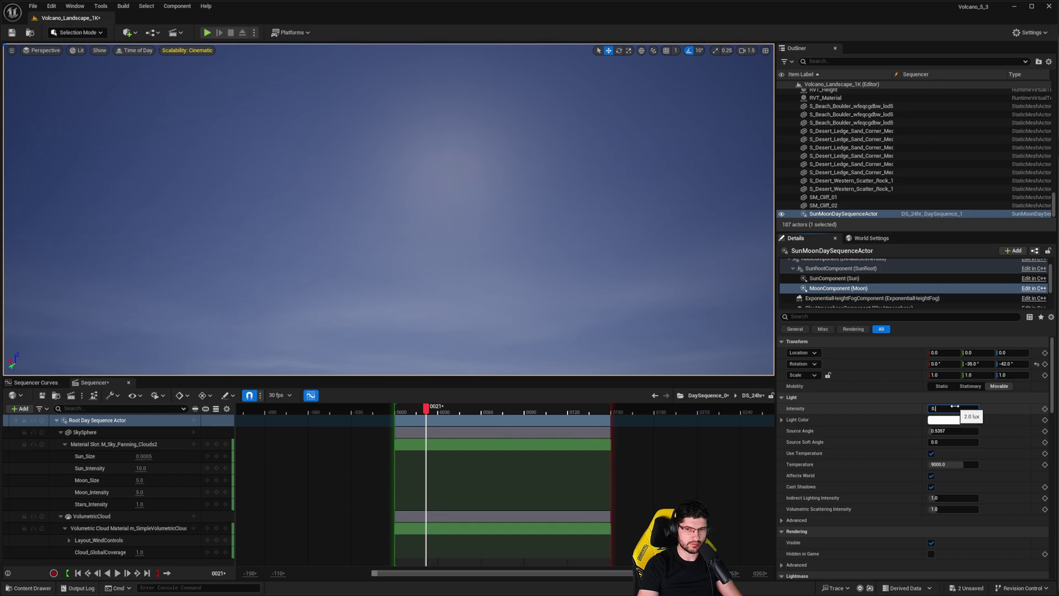
type("0.1")
key("Return")
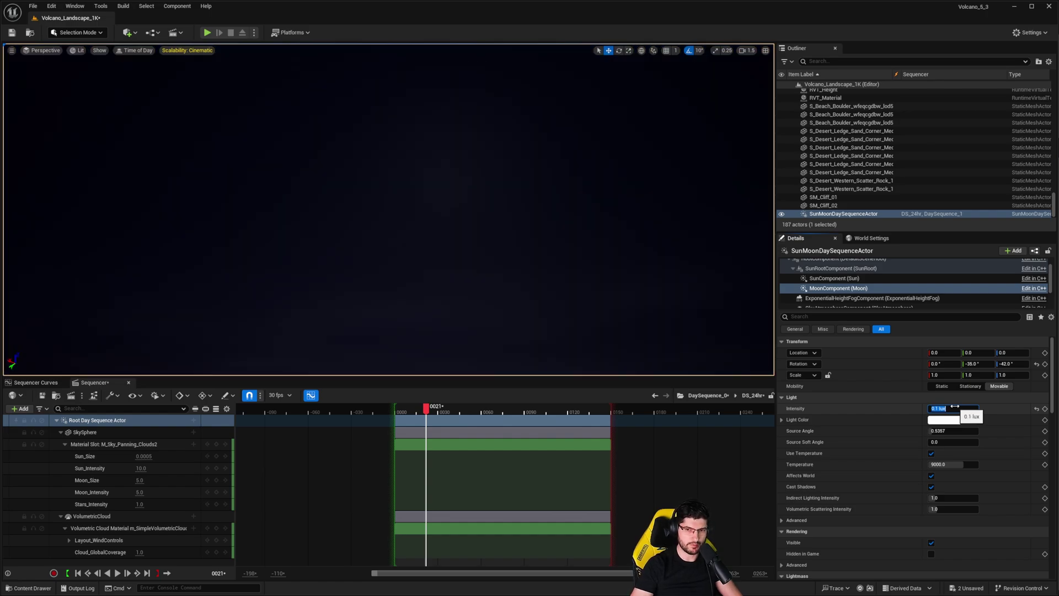
type("0.5")
key("Return")
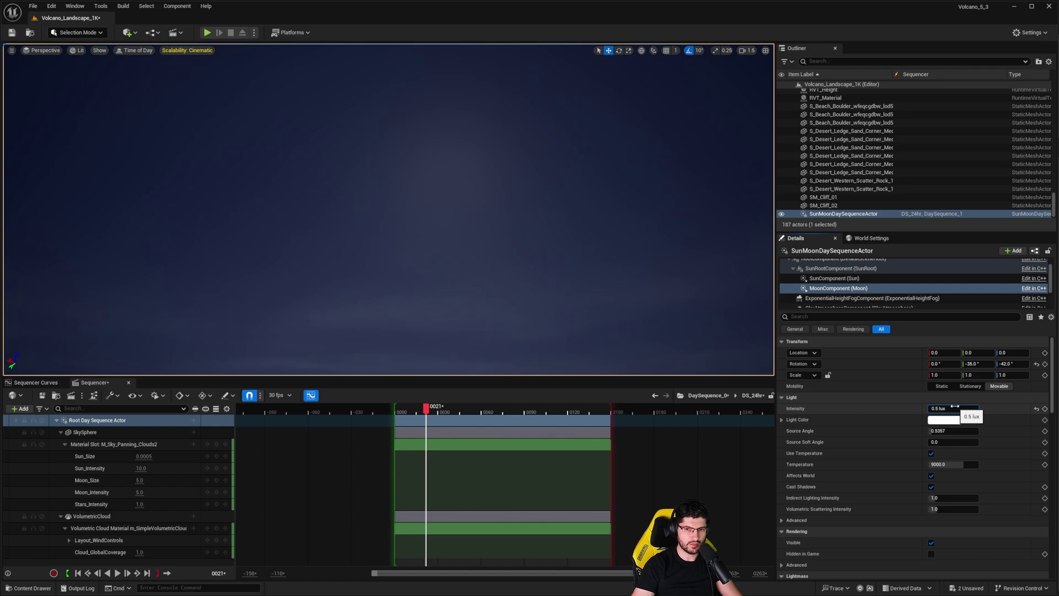
key("Return")
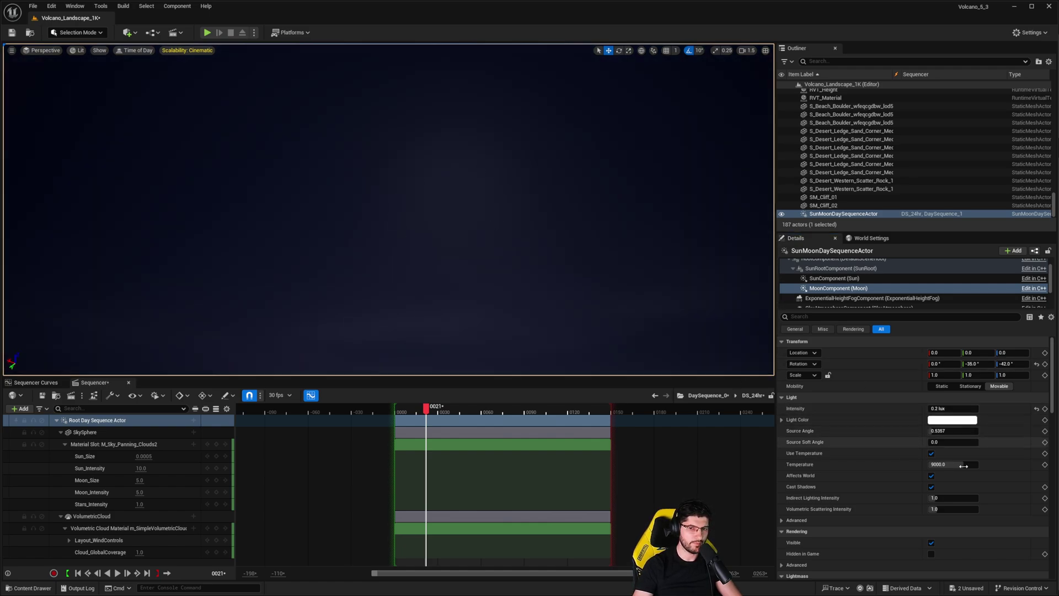
Step: Try a larger Source Angle and an X rotation on the moon, undo both, and set its Z rotation to -62°
left_click_drag(939, 431, 952, 431)
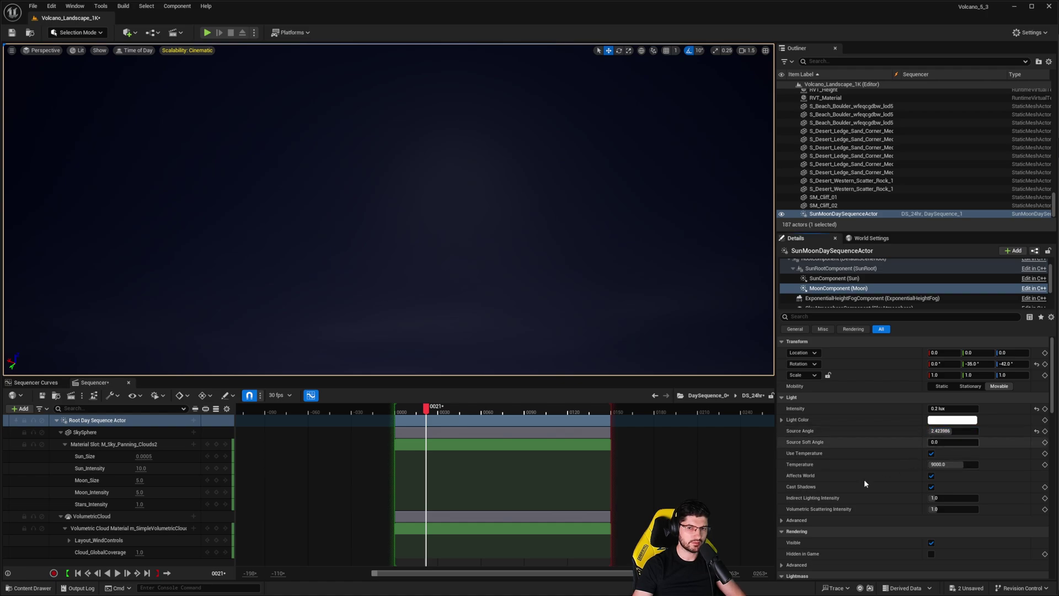
key("ctrl+z")
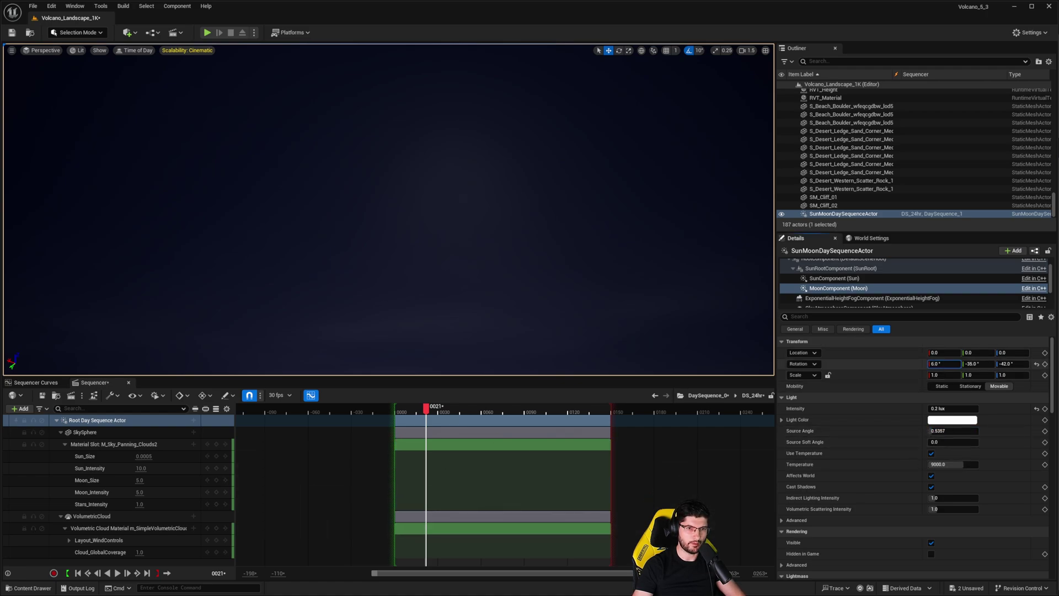
left_click_drag(944, 363, 883, 364)
key("ctrl+z")
mouse_move(973, 363)
left_mouse_down()
mouse_move(1004, 364)
mouse_move(986, 362)
left_mouse_up()
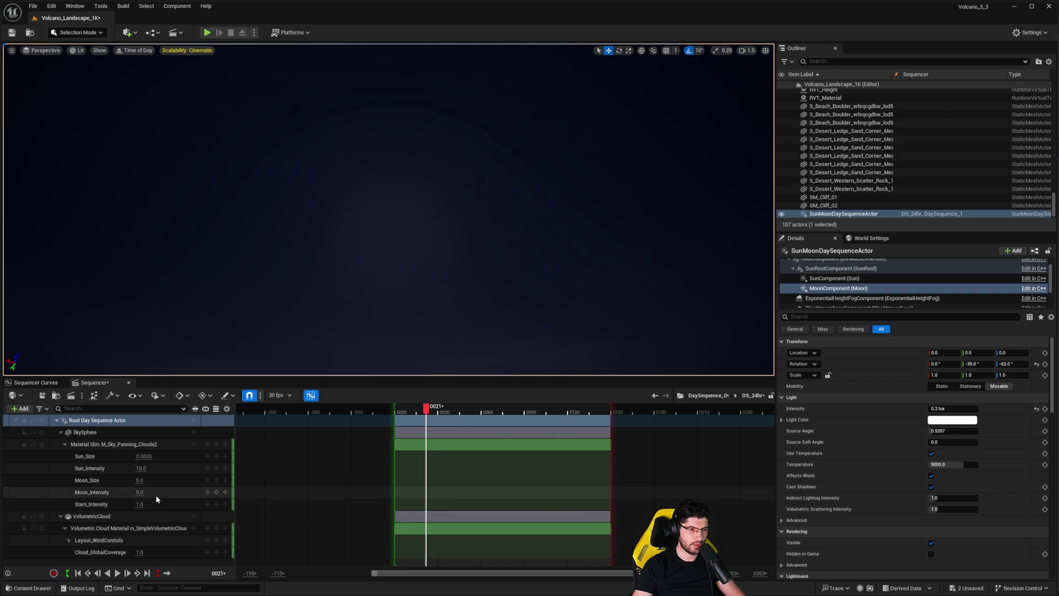
Step: Set Moon_Intensity to 100 on the SkySphere material track and select the Moon_Size parameter
left_click_drag(141, 481, 160, 493)
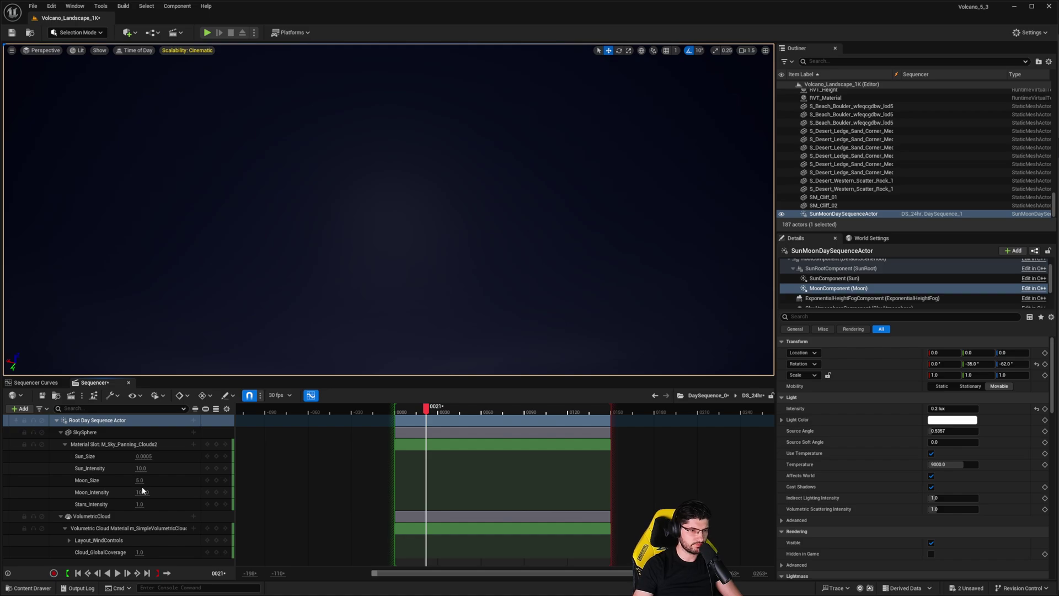
left_click(344, 494)
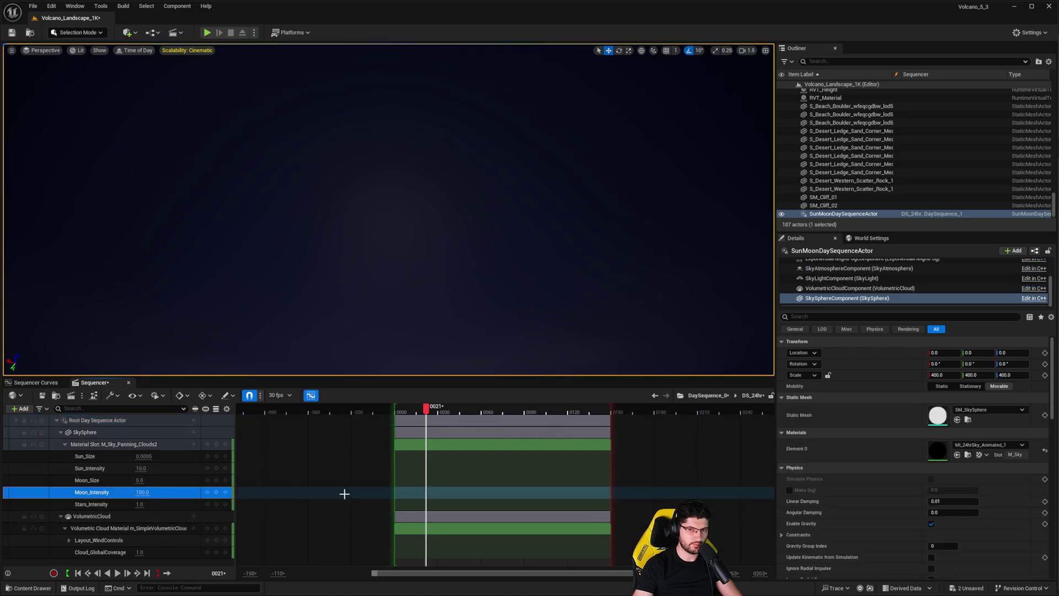
left_click(110, 480)
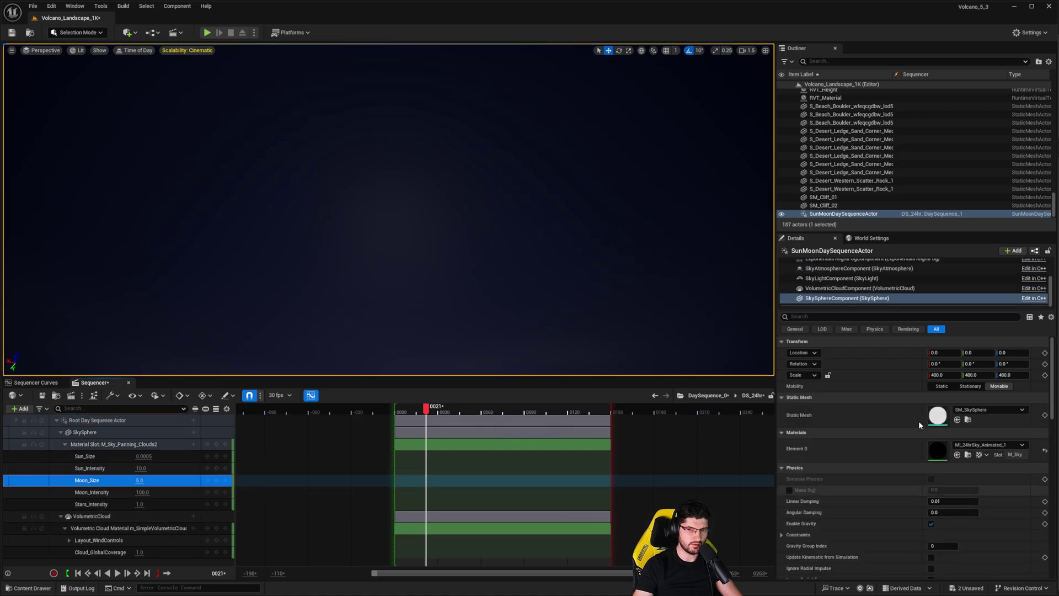
Step: Try rotating the SkySphereComponent, including 117° on Y, and undo each trial rotation
scroll(922, 478, "down", 5)
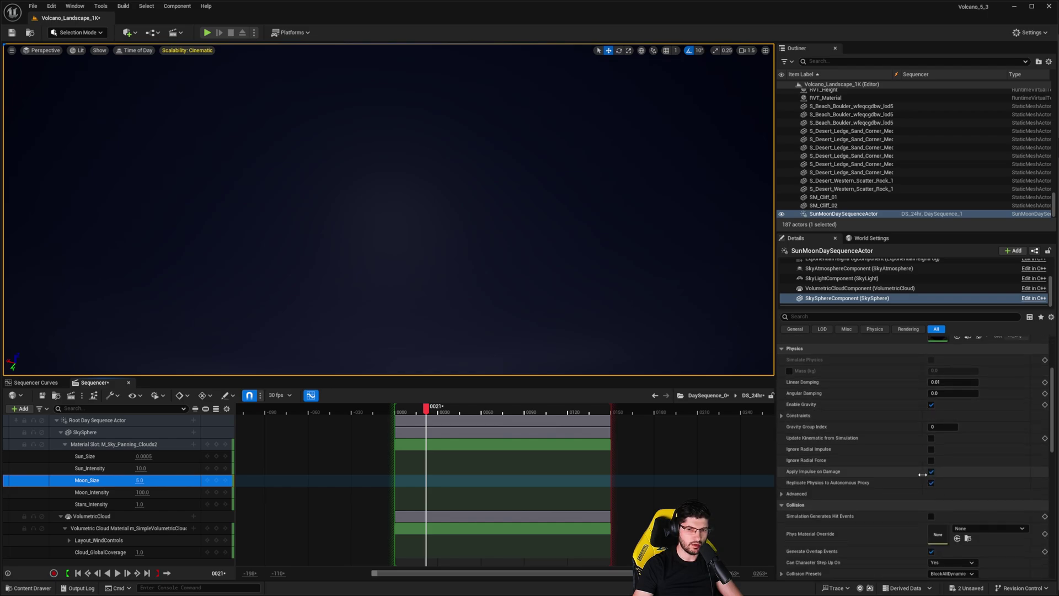
scroll(922, 473, "up", 5)
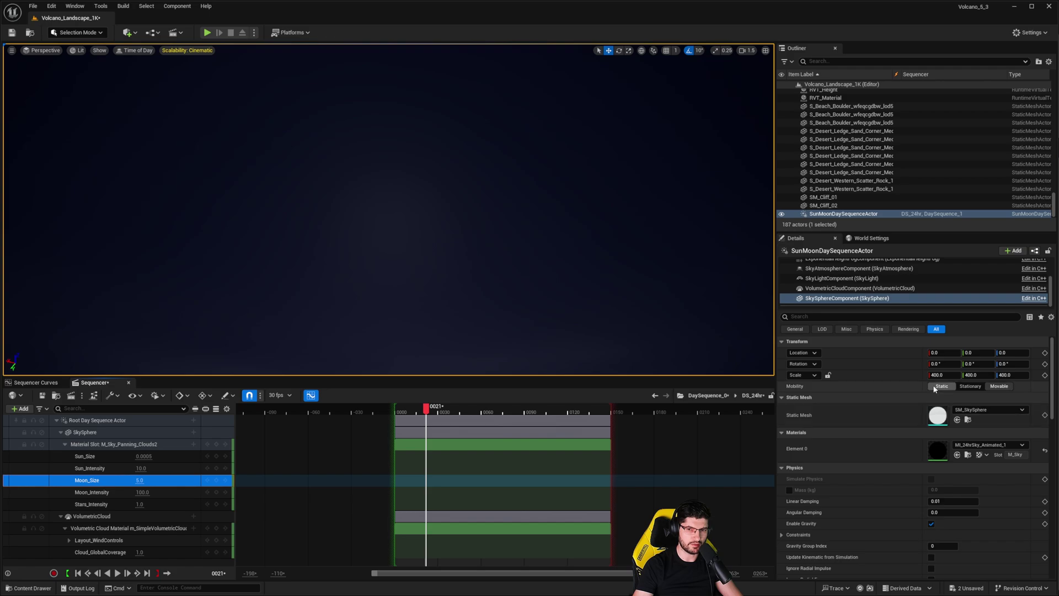
left_click_drag(985, 363, 1050, 364)
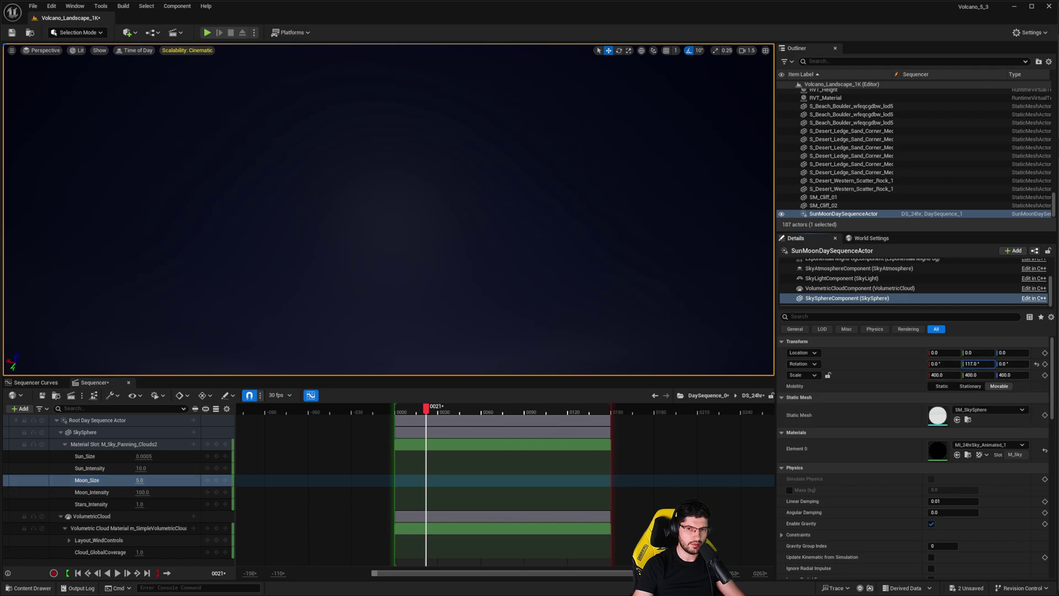
key("ctrl+z")
left_click_drag(952, 364, 1057, 364)
key("ctrl+z")
Step: Try a larger Source Angle on the MoonComponent and reset it to its default
scroll(852, 280, "up", 3)
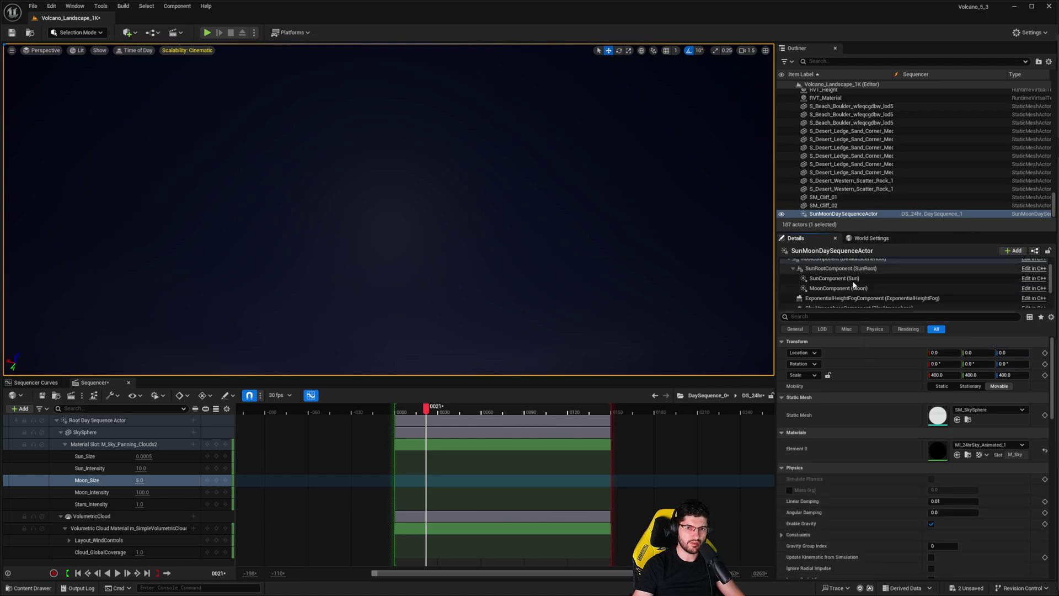
left_click(839, 280)
left_click(839, 288)
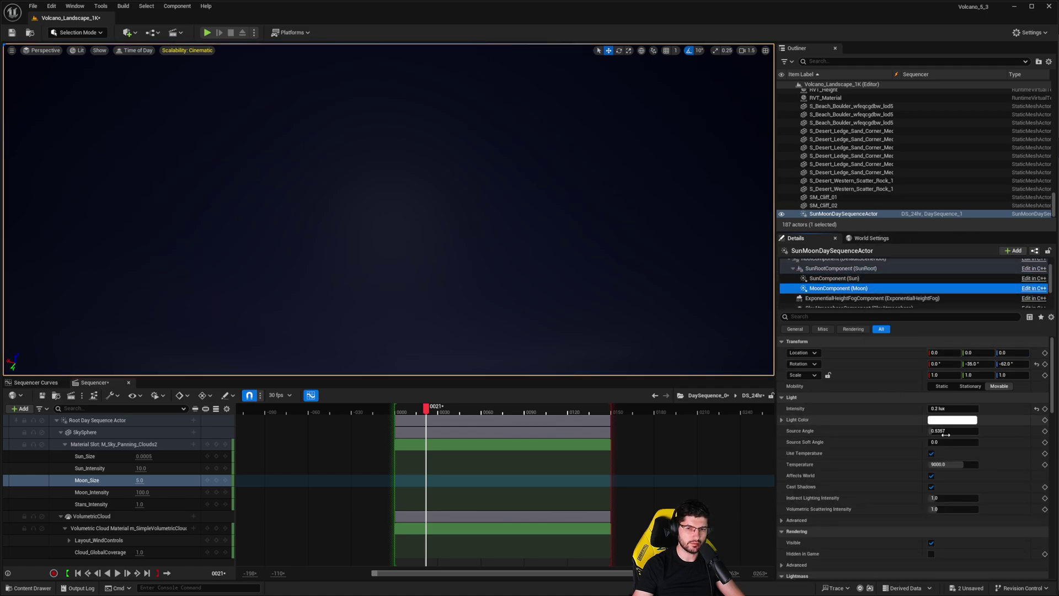
left_click_drag(946, 431, 977, 431)
left_click(1037, 431)
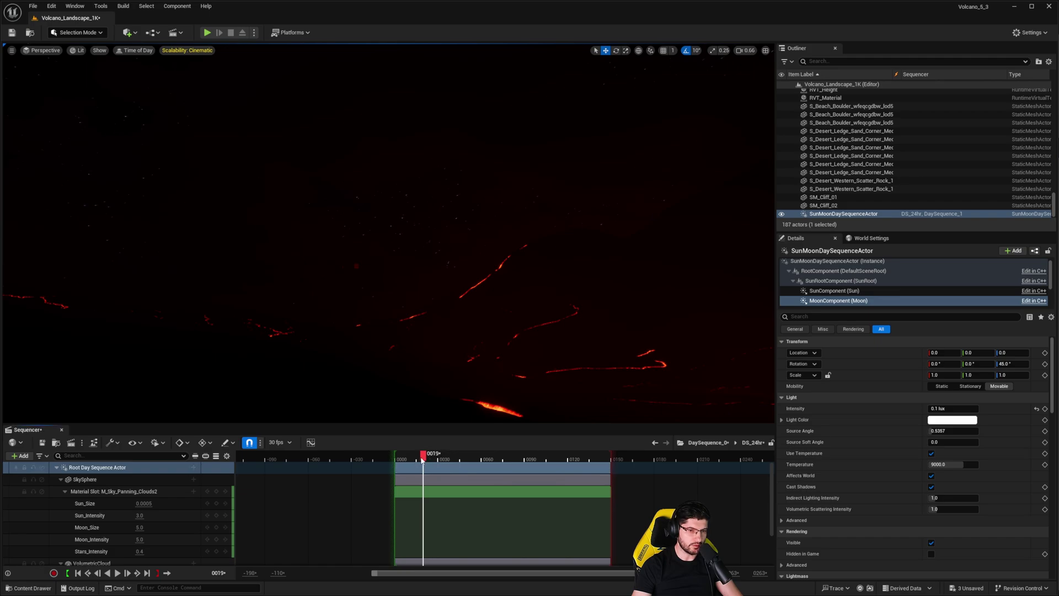
Step: Scrub the DS_24hr sequence to frame 32 and set the MoonComponent's Intensity to 1 lux
left_click_drag(423, 458, 426, 461)
right_click_drag(473, 378, 378, 383)
mouse_move(429, 455)
left_mouse_down()
mouse_move(470, 469)
mouse_move(442, 467)
left_mouse_up()
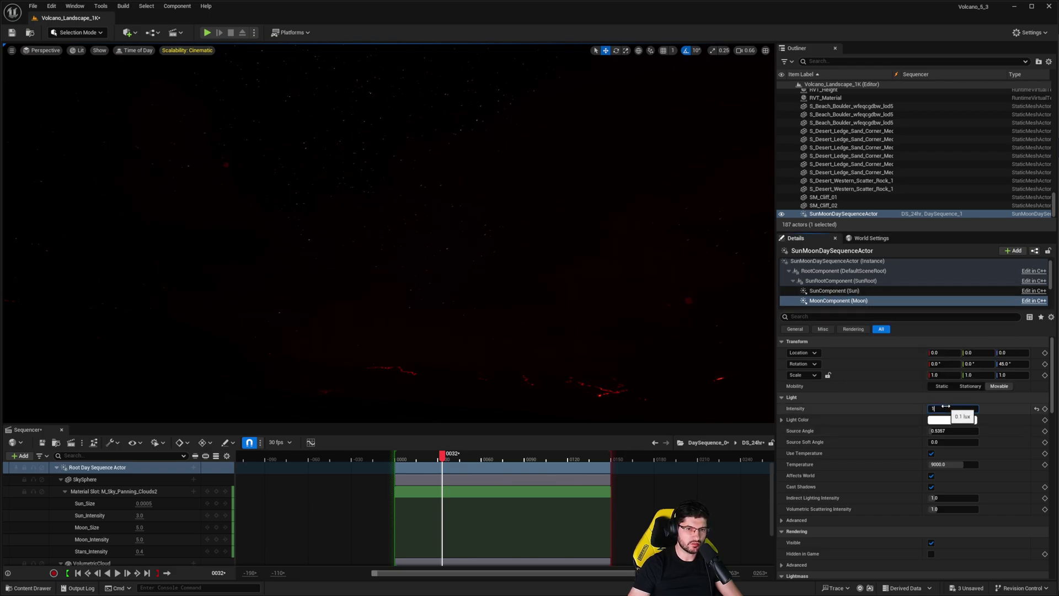
right_click_drag(312, 94, 406, 94)
right_click_drag(553, 187, 554, 188)
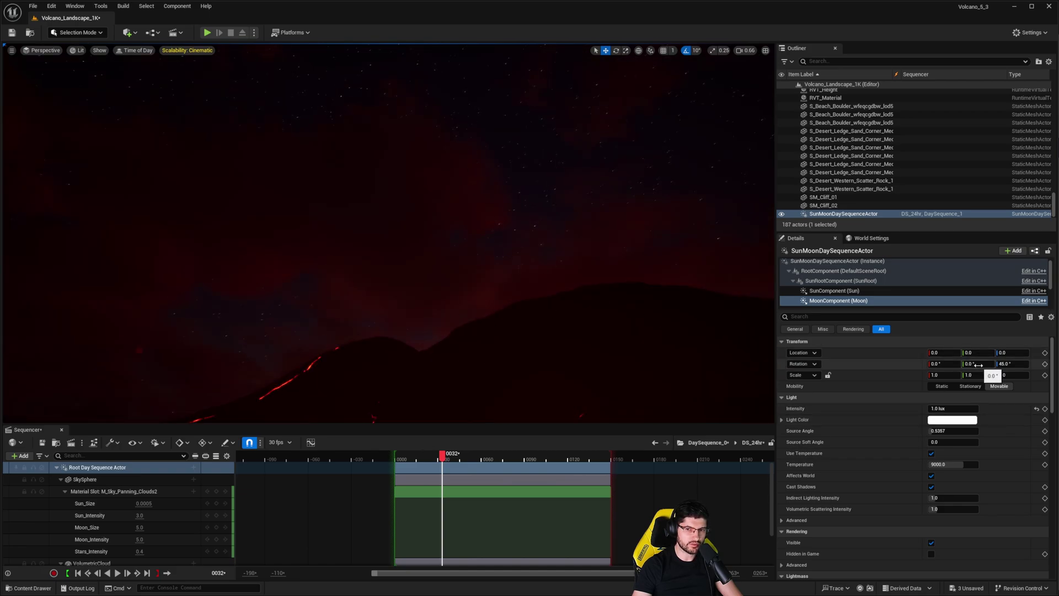
Step: Set the MoonComponent's Y rotation to -35° to raise the moon above the volcano
left_click_drag(978, 364, 938, 363)
right_click_drag(619, 286, 486, 386)
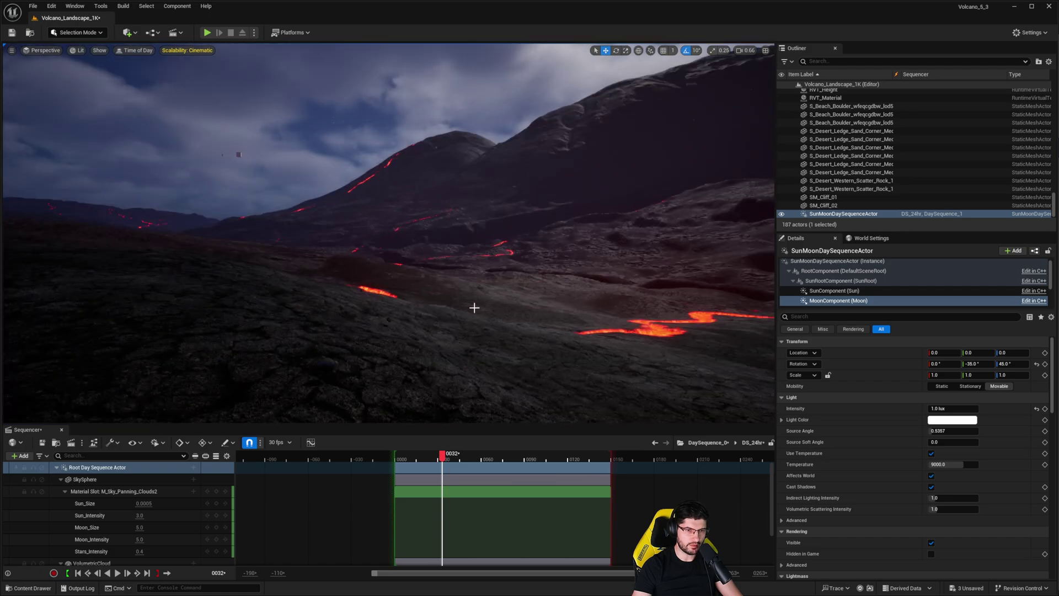
mouse_move(225, 261)
right_mouse_down()
mouse_move(262, 207)
mouse_move(331, 251)
mouse_move(224, 260)
right_mouse_up()
Step: Reduce the moon's Intensity to 0.2 lux and examine the moonlit clouds, stars and volcano
left_click(960, 408)
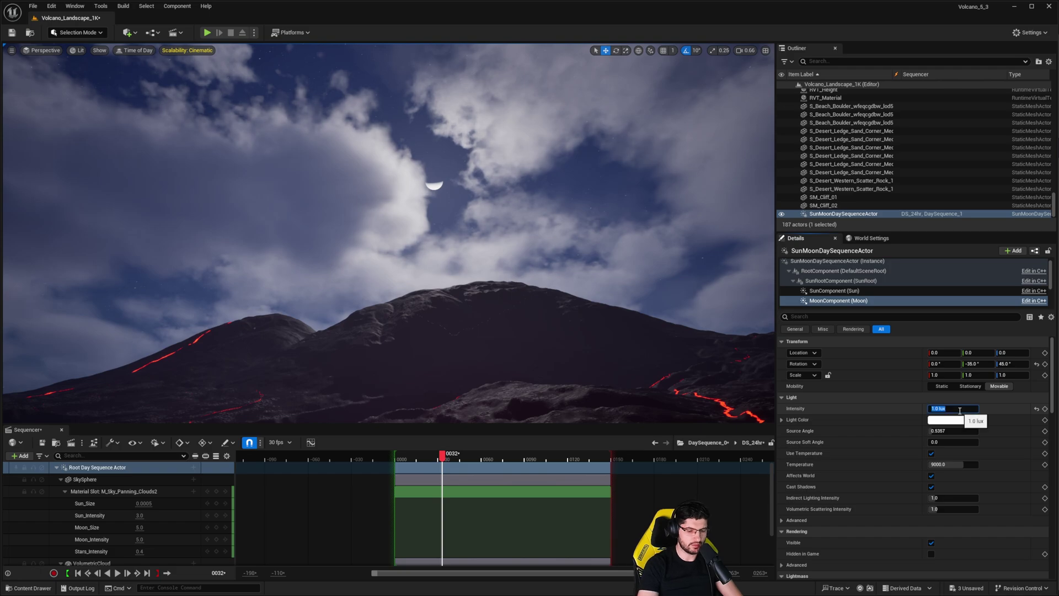
type("0.2")
key("Return")
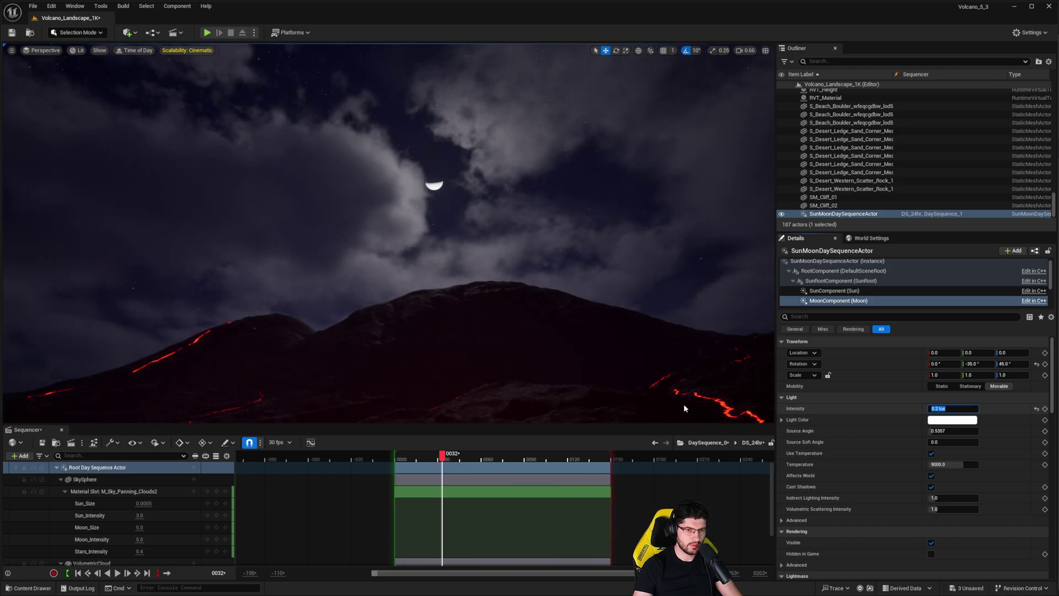
right_click_drag(348, 275, 347, 276)
right_click_drag(202, 340, 202, 341)
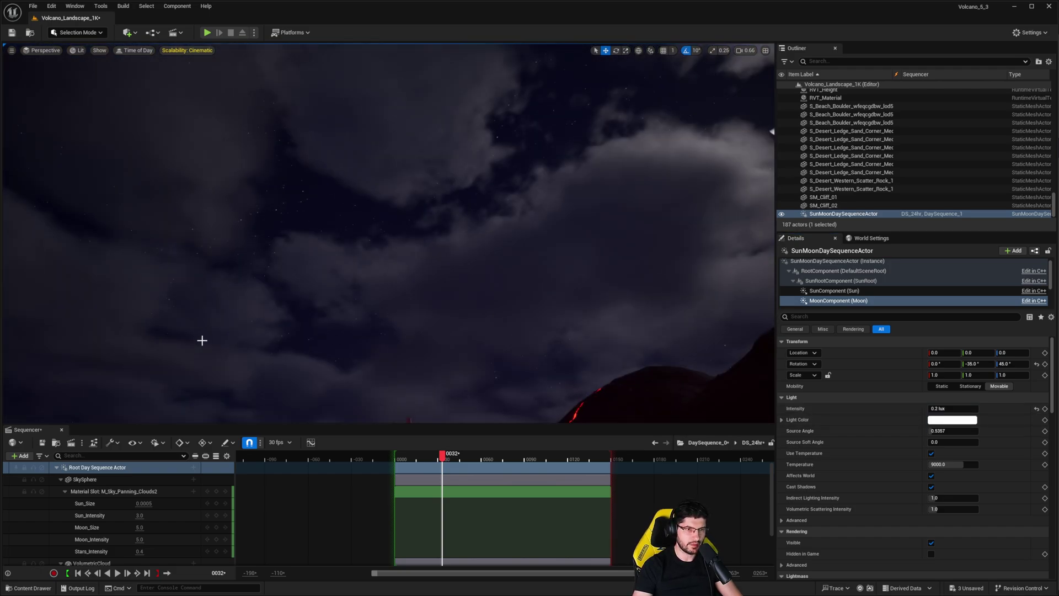
right_click_drag(361, 214, 360, 215)
right_click_drag(475, 216, 463, 186)
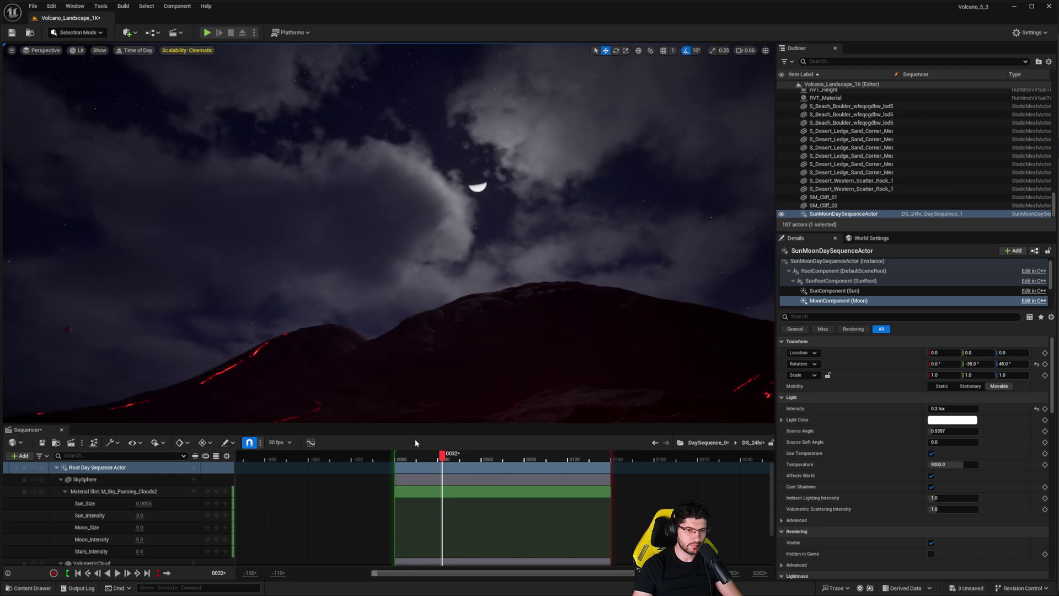
Step: Scrub to frame 79 and back to frame 47, examining the sun, moon and clouds over the volcano
left_click_drag(443, 454, 499, 414)
right_click_drag(498, 414, 468, 398)
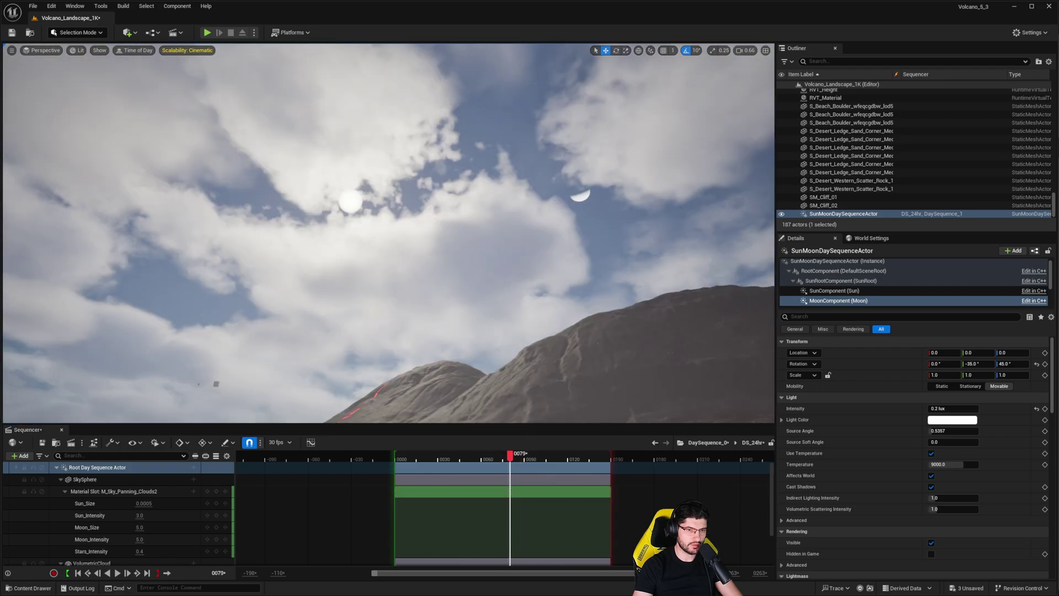
left_click_drag(511, 455, 478, 480)
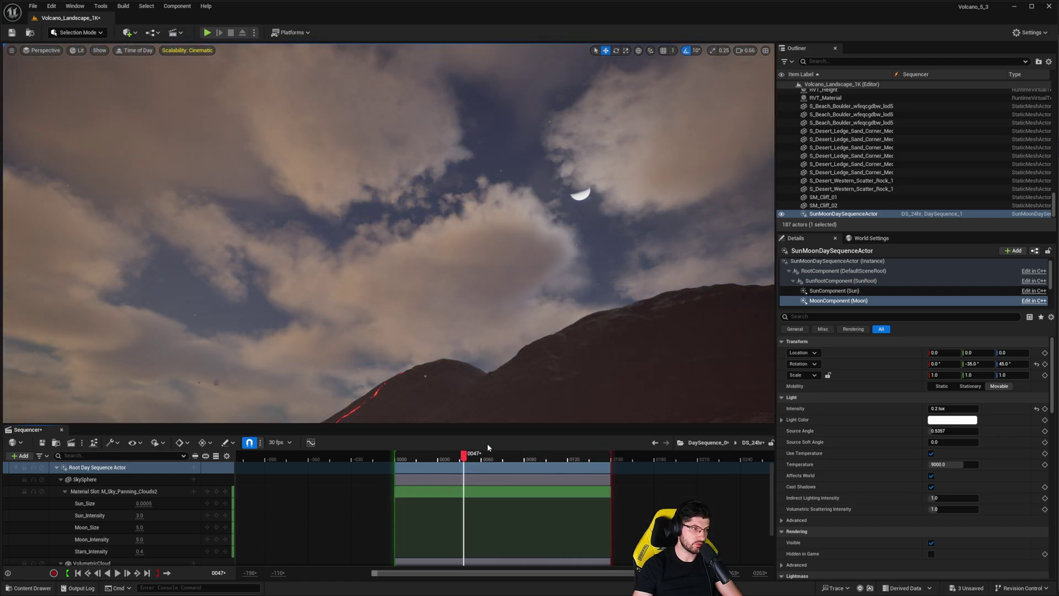
right_click_drag(342, 197, 389, 195)
right_click_drag(341, 286, 383, 307)
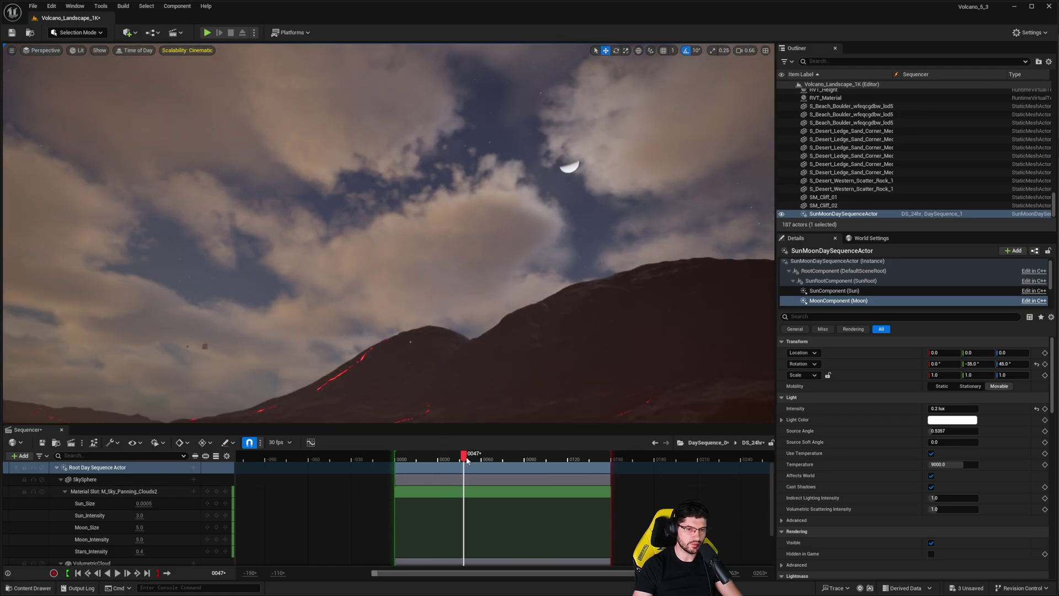
Step: Check the daytime sky over the volcano at frame 77, and return from DS_24hr to the parent DaySequence_0 sequence
left_click_drag(471, 461, 507, 470)
right_click_drag(519, 325, 638, 257)
right_click_drag(423, 220, 422, 235)
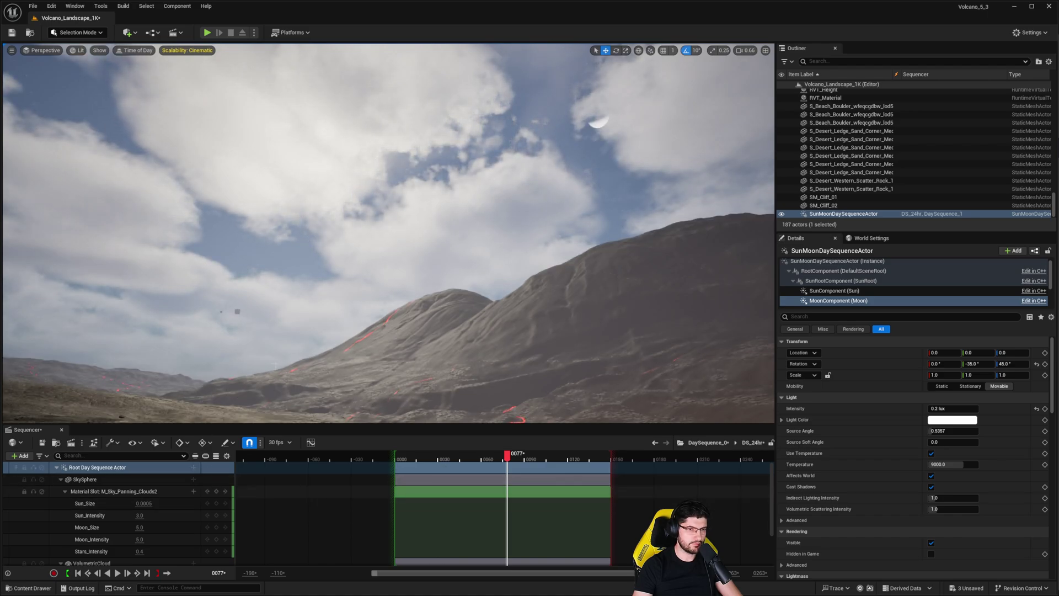
right_click_drag(453, 313, 431, 295)
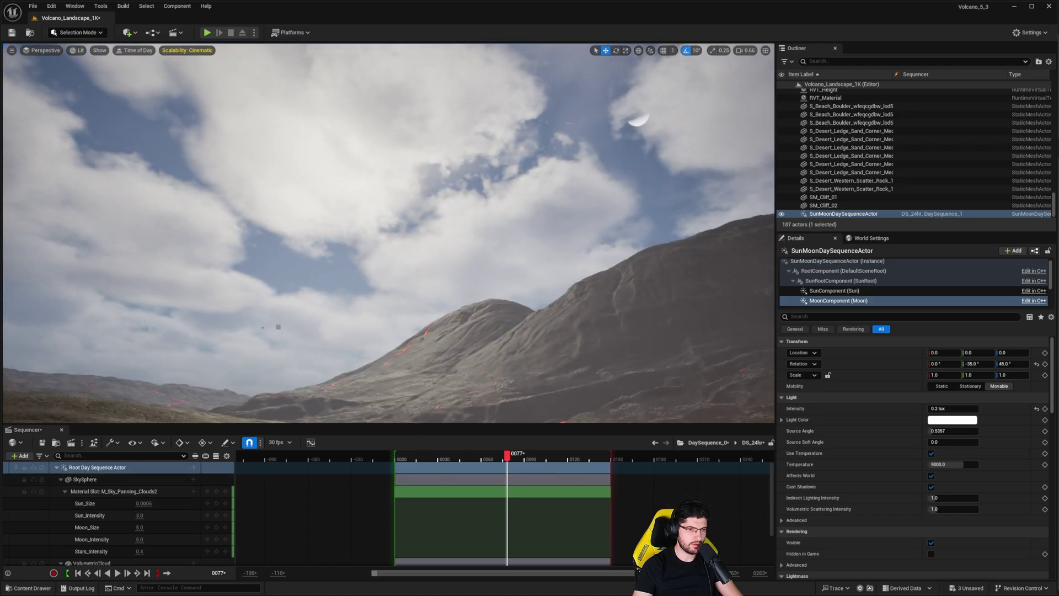
right_click_drag(339, 287, 371, 288)
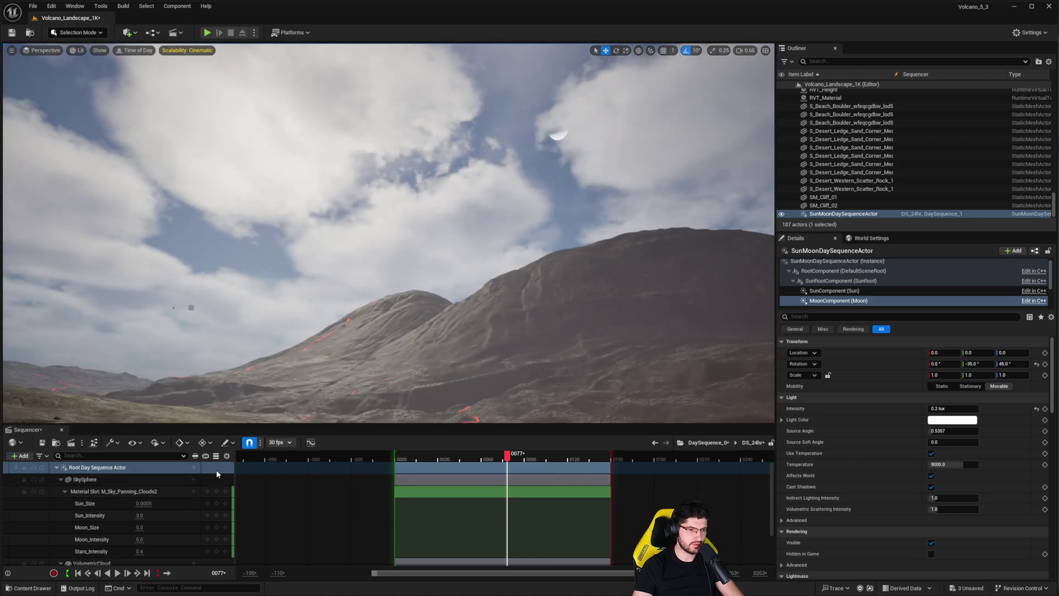
left_click(655, 444)
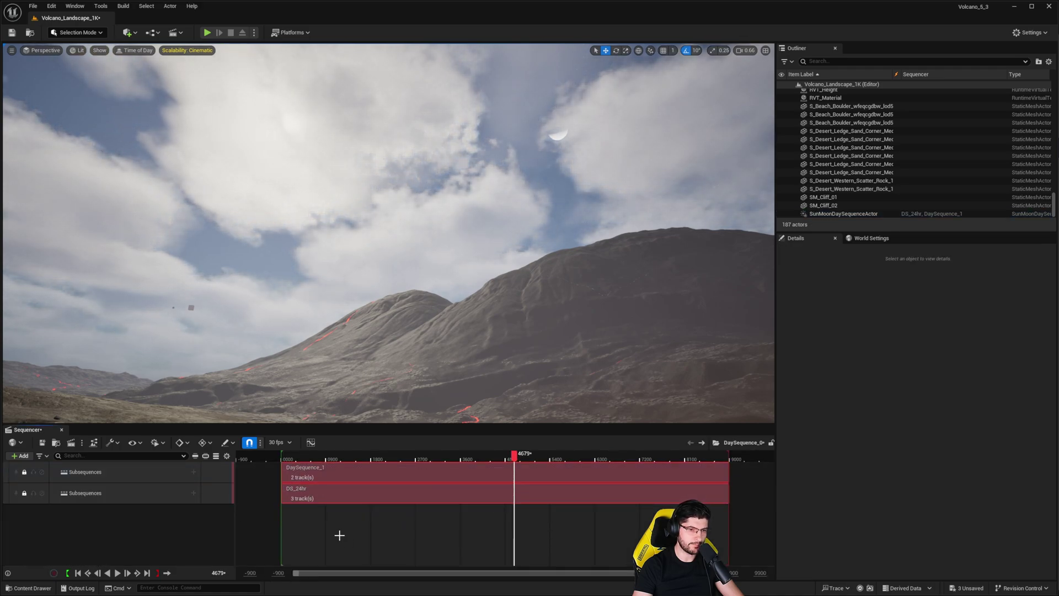
Step: Open the DaySequence_1 subsequence, select its Sun track, and scrub from frame 709 to 5056 to examine the keyed sun rotation
double_click(327, 472)
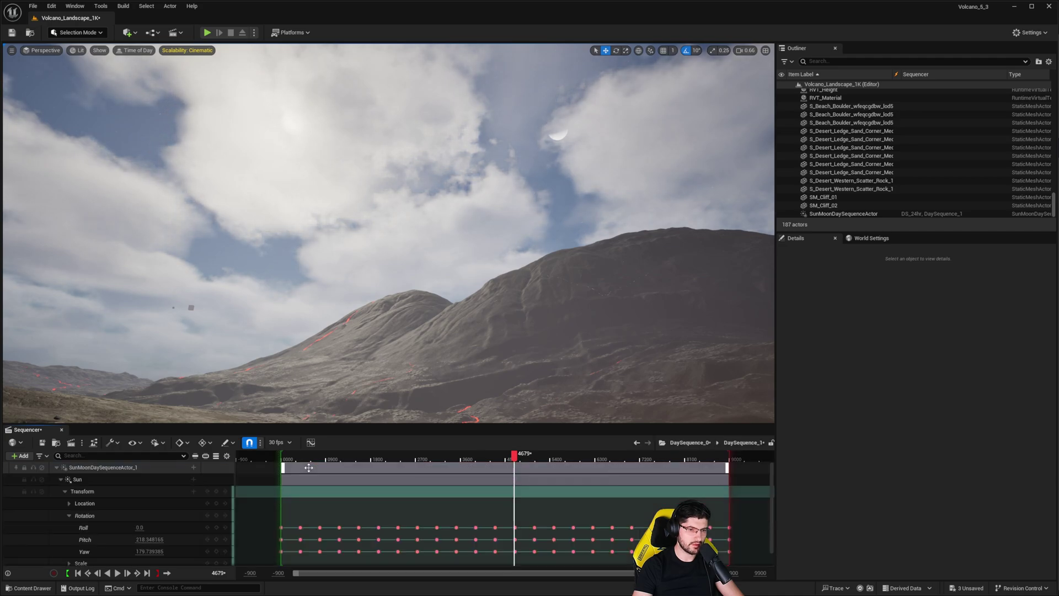
left_click(89, 479)
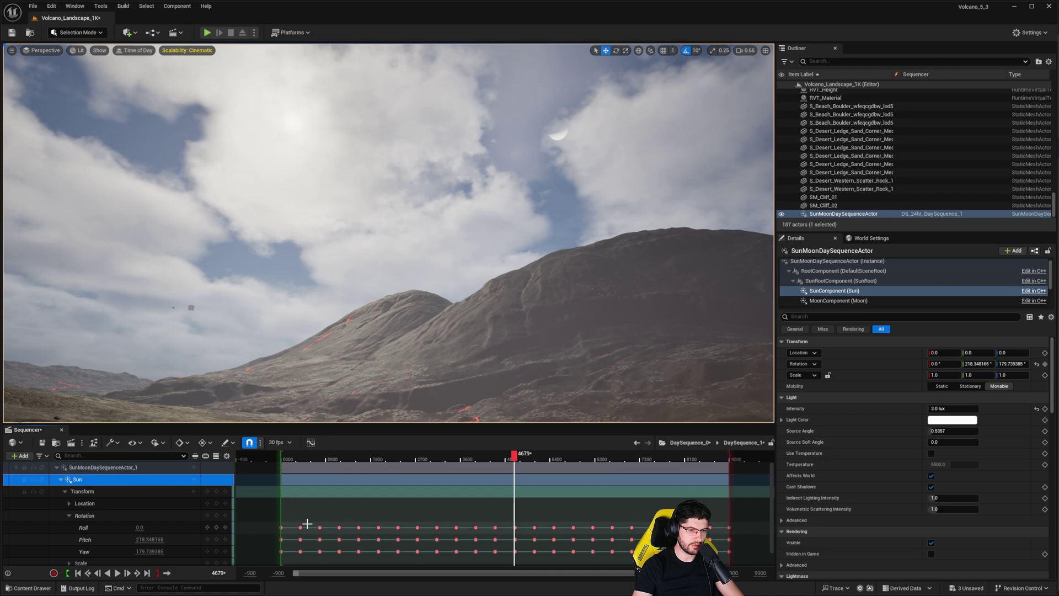
left_click(310, 458)
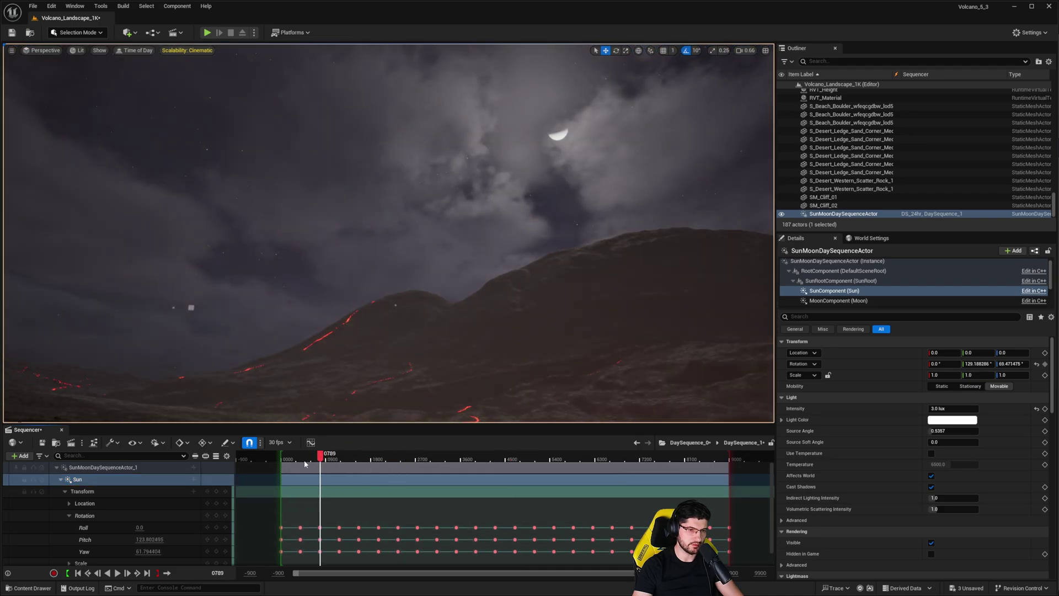
left_click_drag(320, 465, 532, 521)
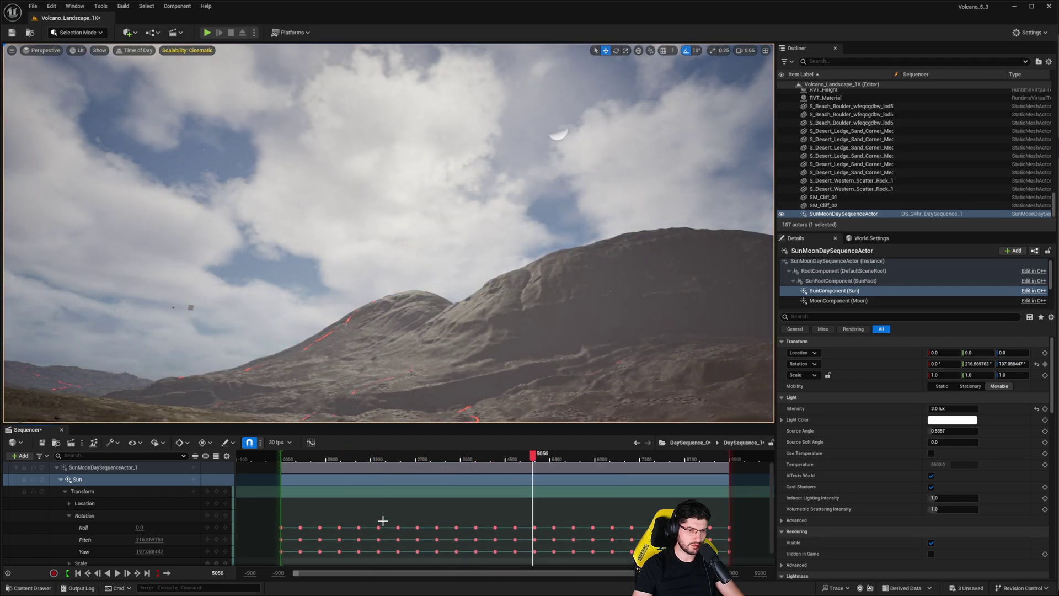
Step: Review the Sun's transform tracks and scrub back to frame 2798 to examine the light and sky over the volcano
scroll(110, 497, "down", 1)
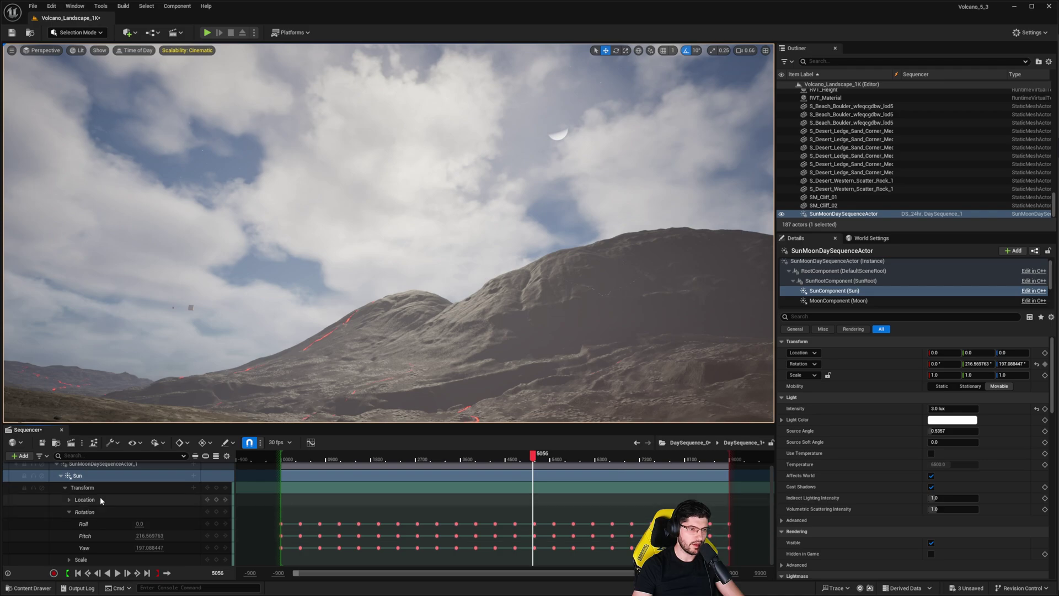
scroll(126, 500, "up", 1)
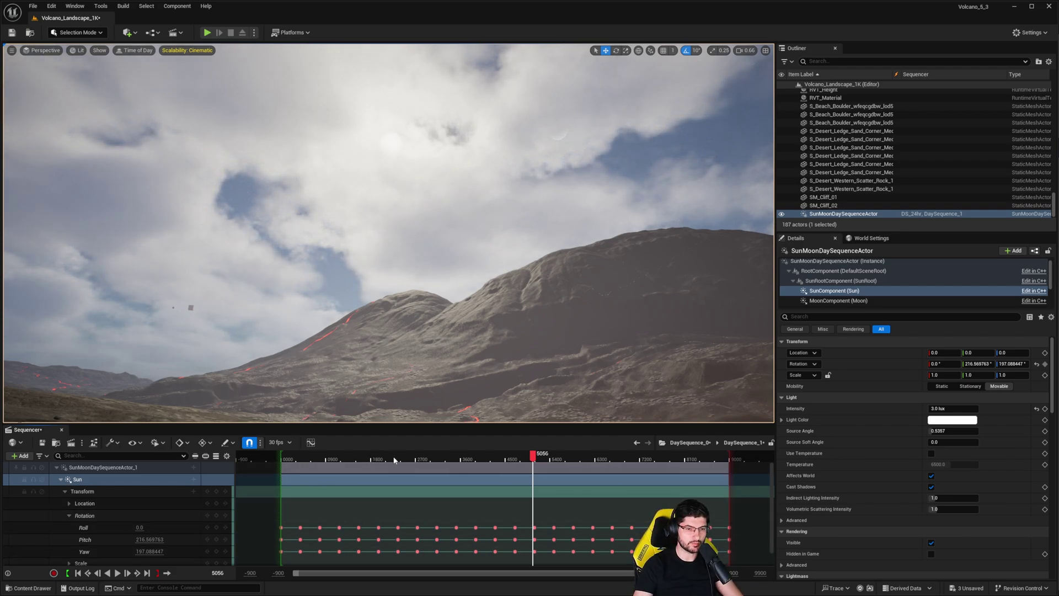
left_click_drag(394, 459, 421, 465)
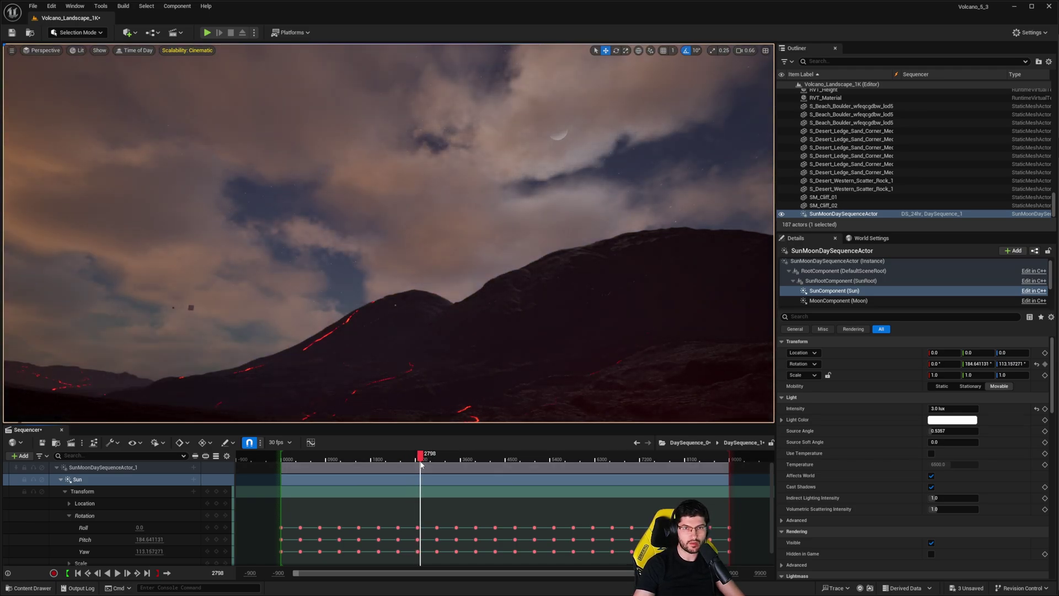